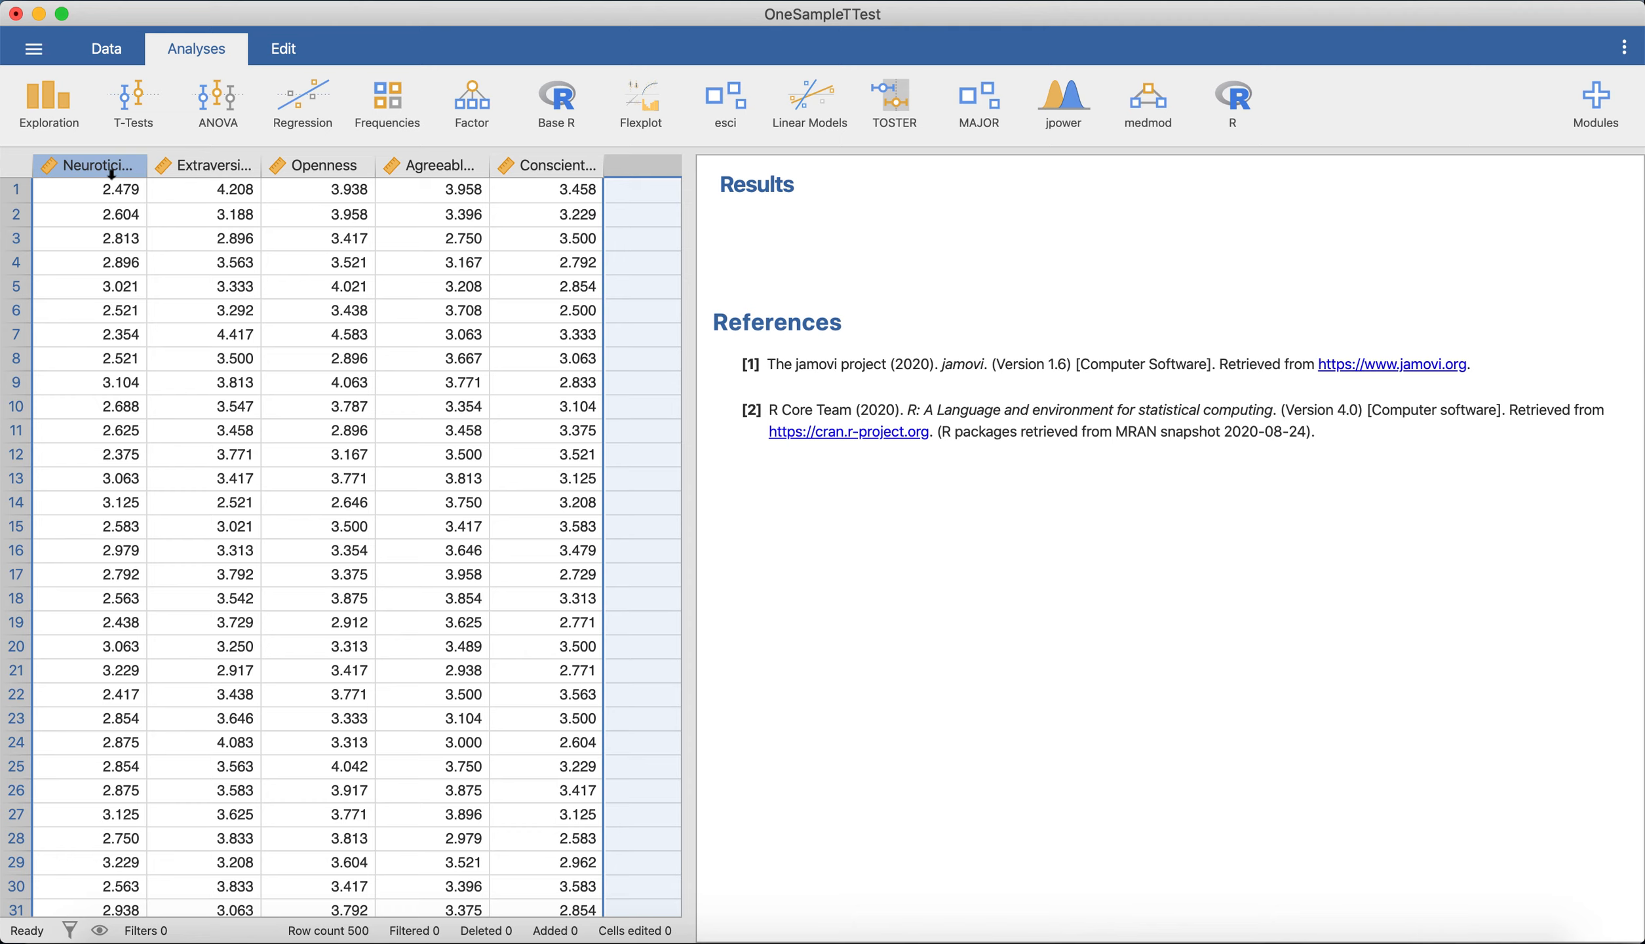
Widen the Extraversion column in the data sheet until its full name fits in the header.
left_click(207, 172)
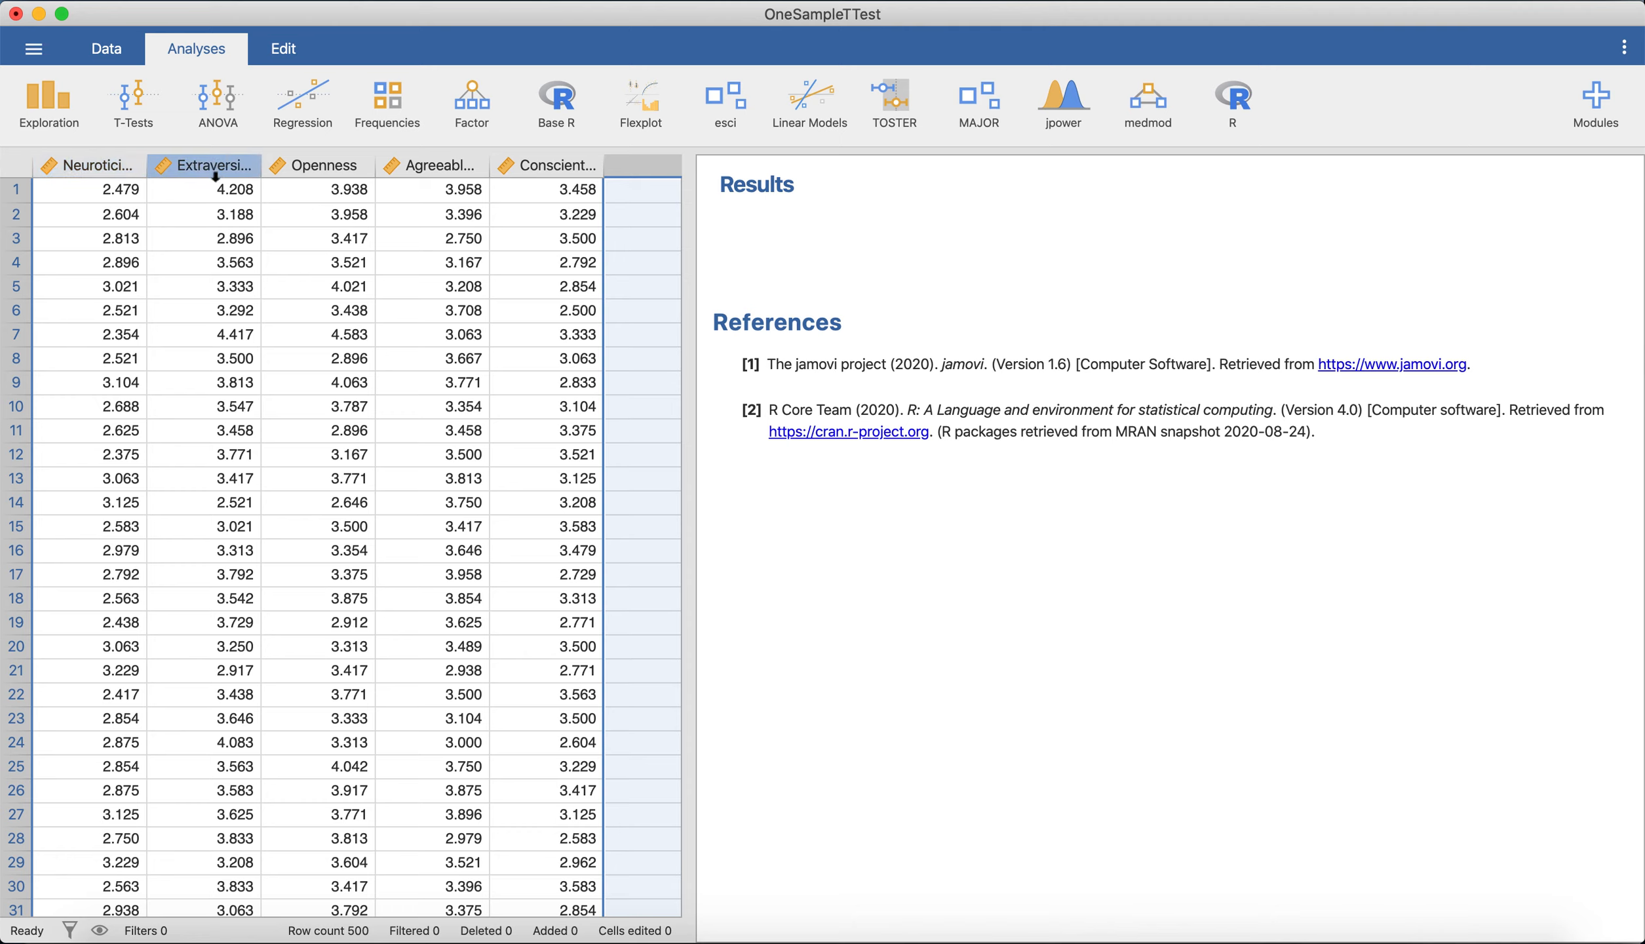
left_click_drag(260, 166, 280, 166)
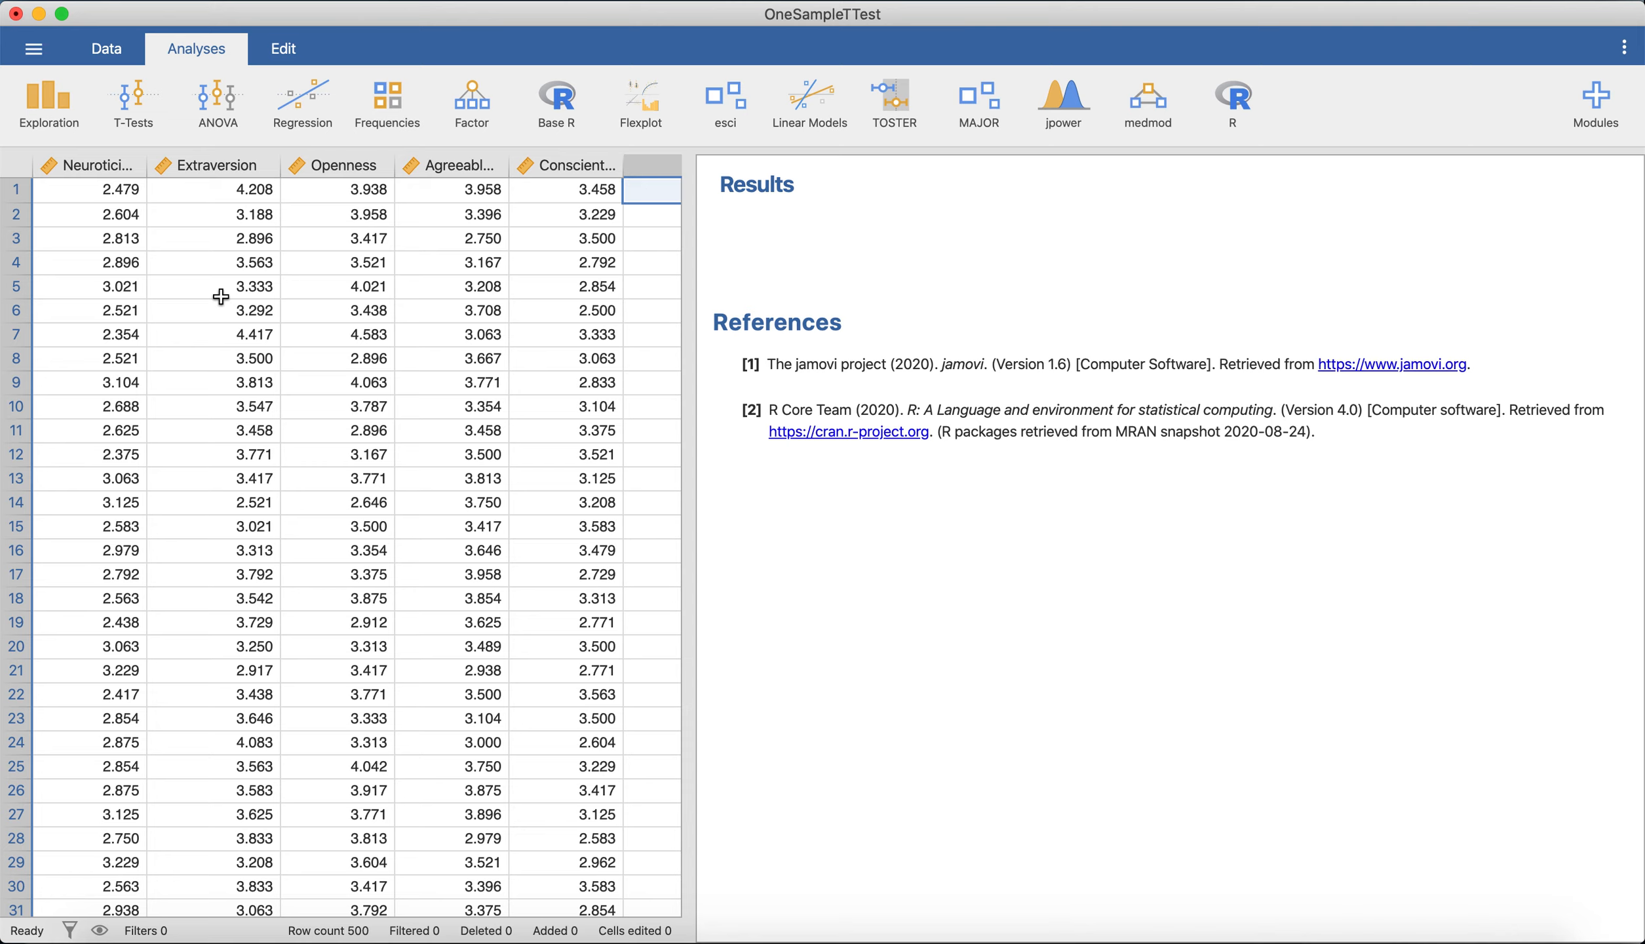
Create a One Sample T-Test with Extraversion as the dependent variable.
left_click(129, 101)
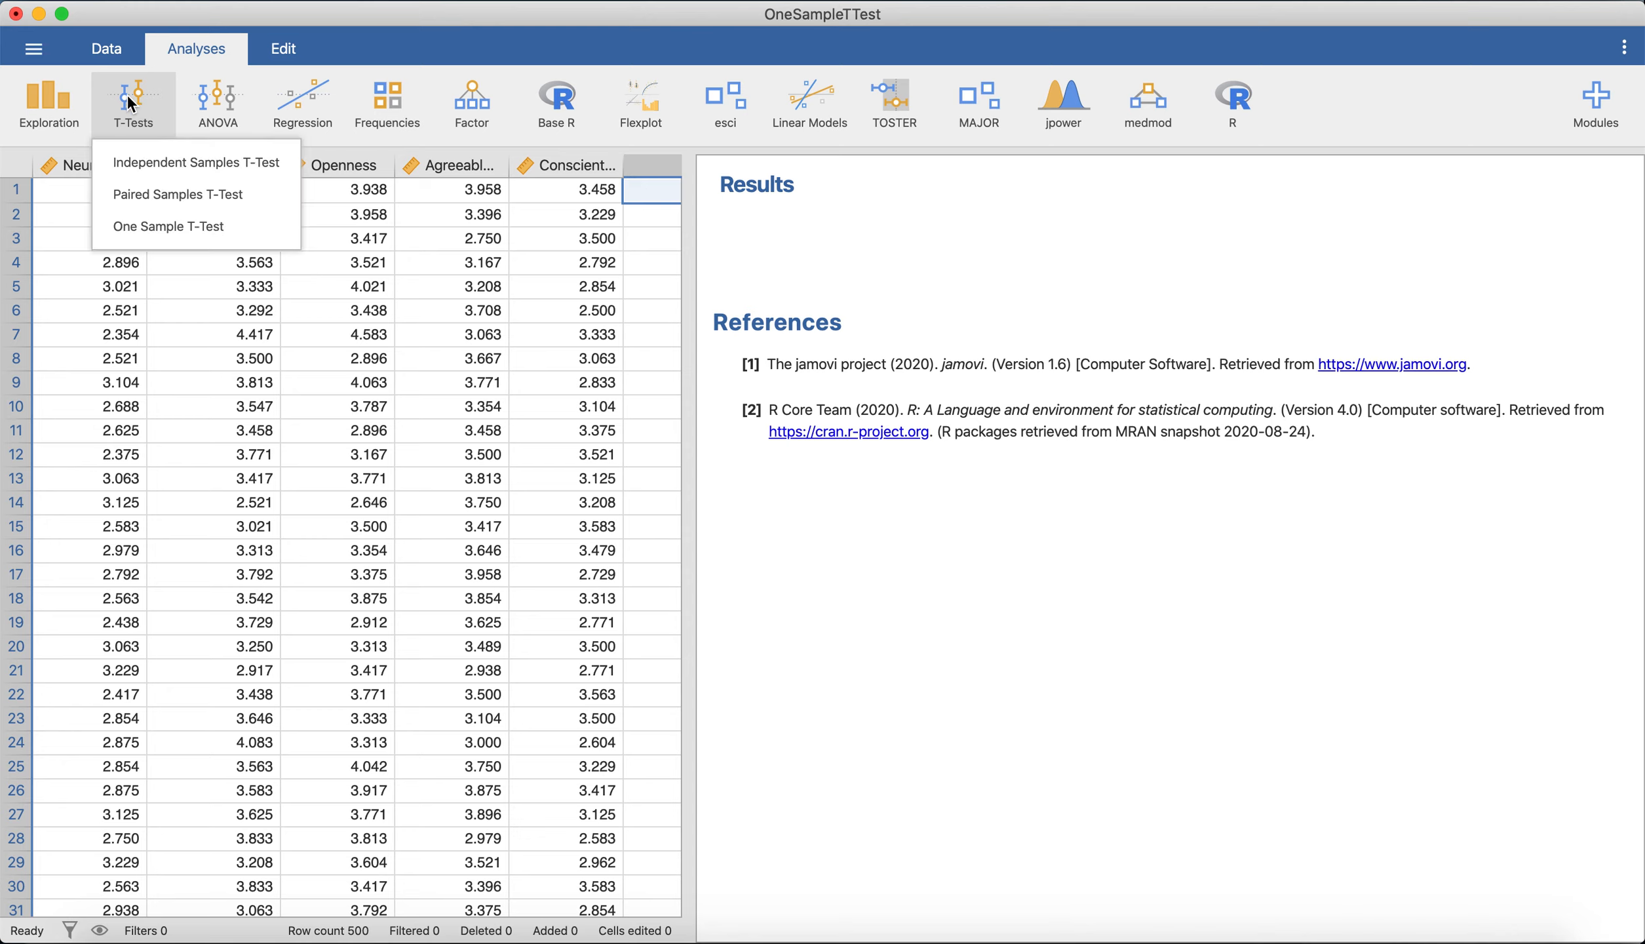
left_click(193, 222)
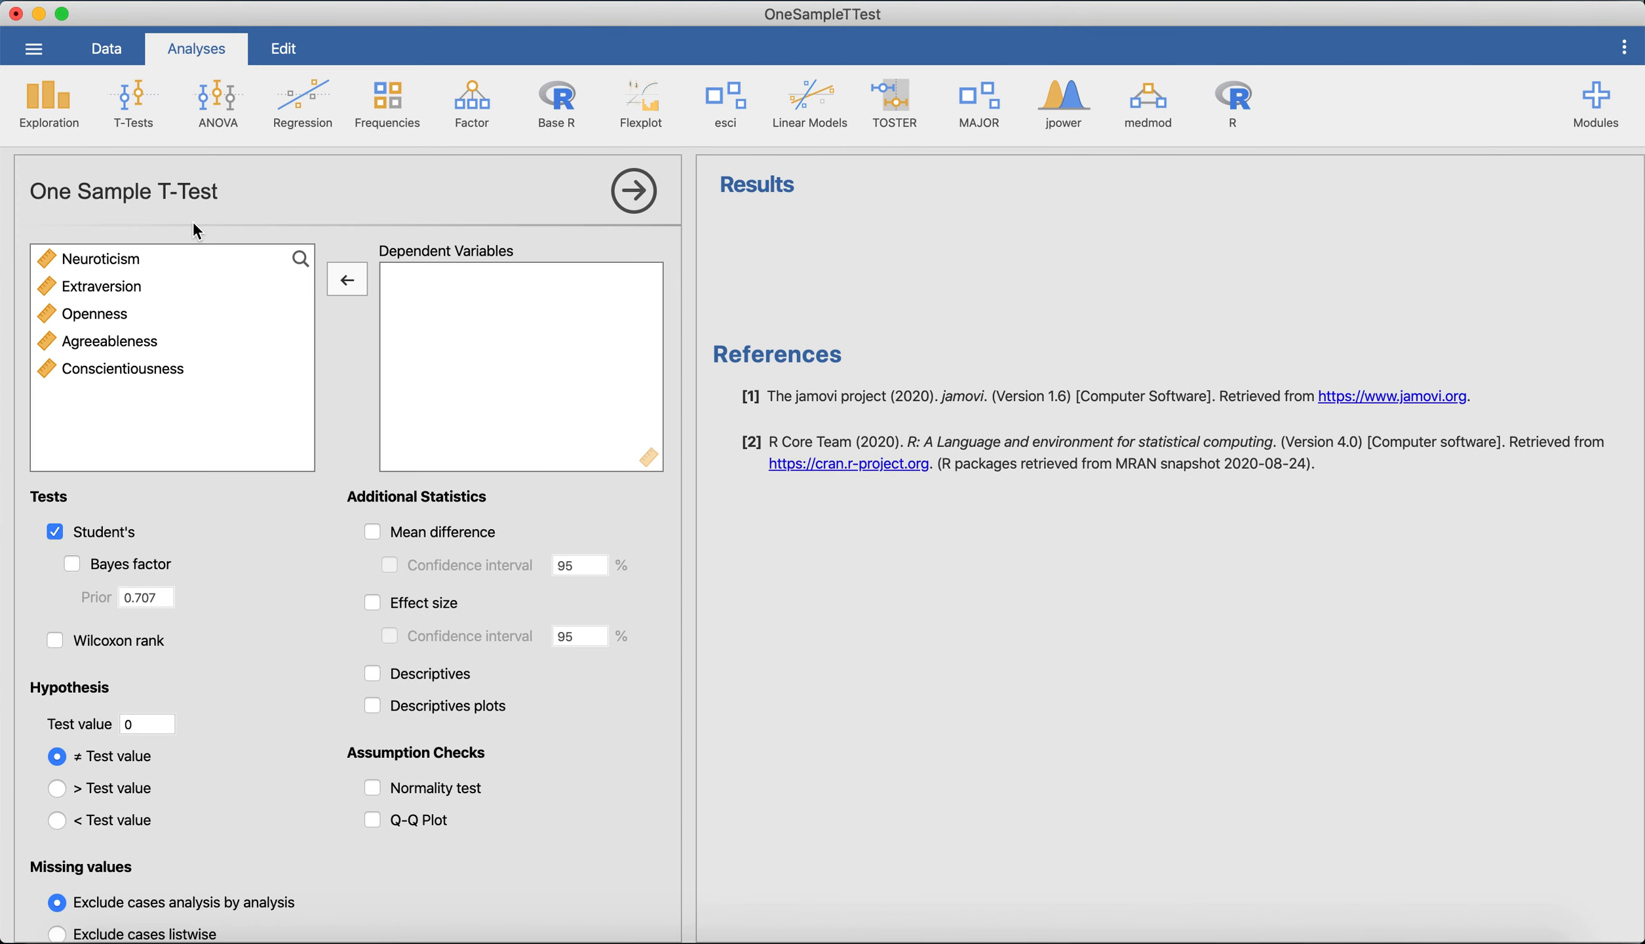
left_click(184, 292)
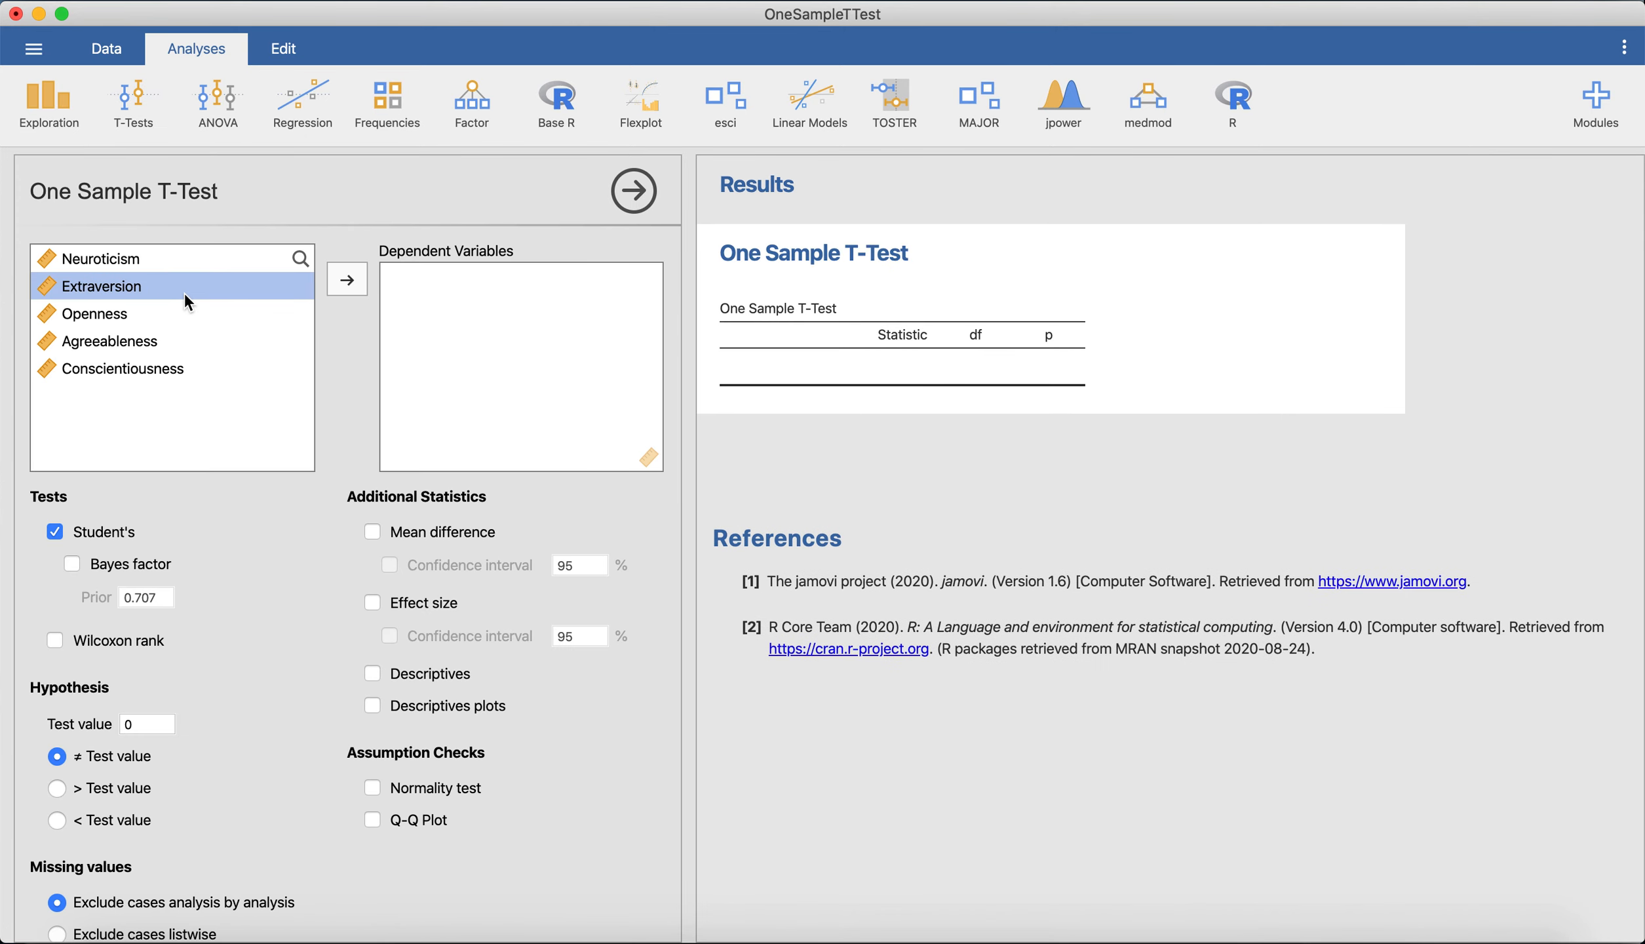
left_click(347, 280)
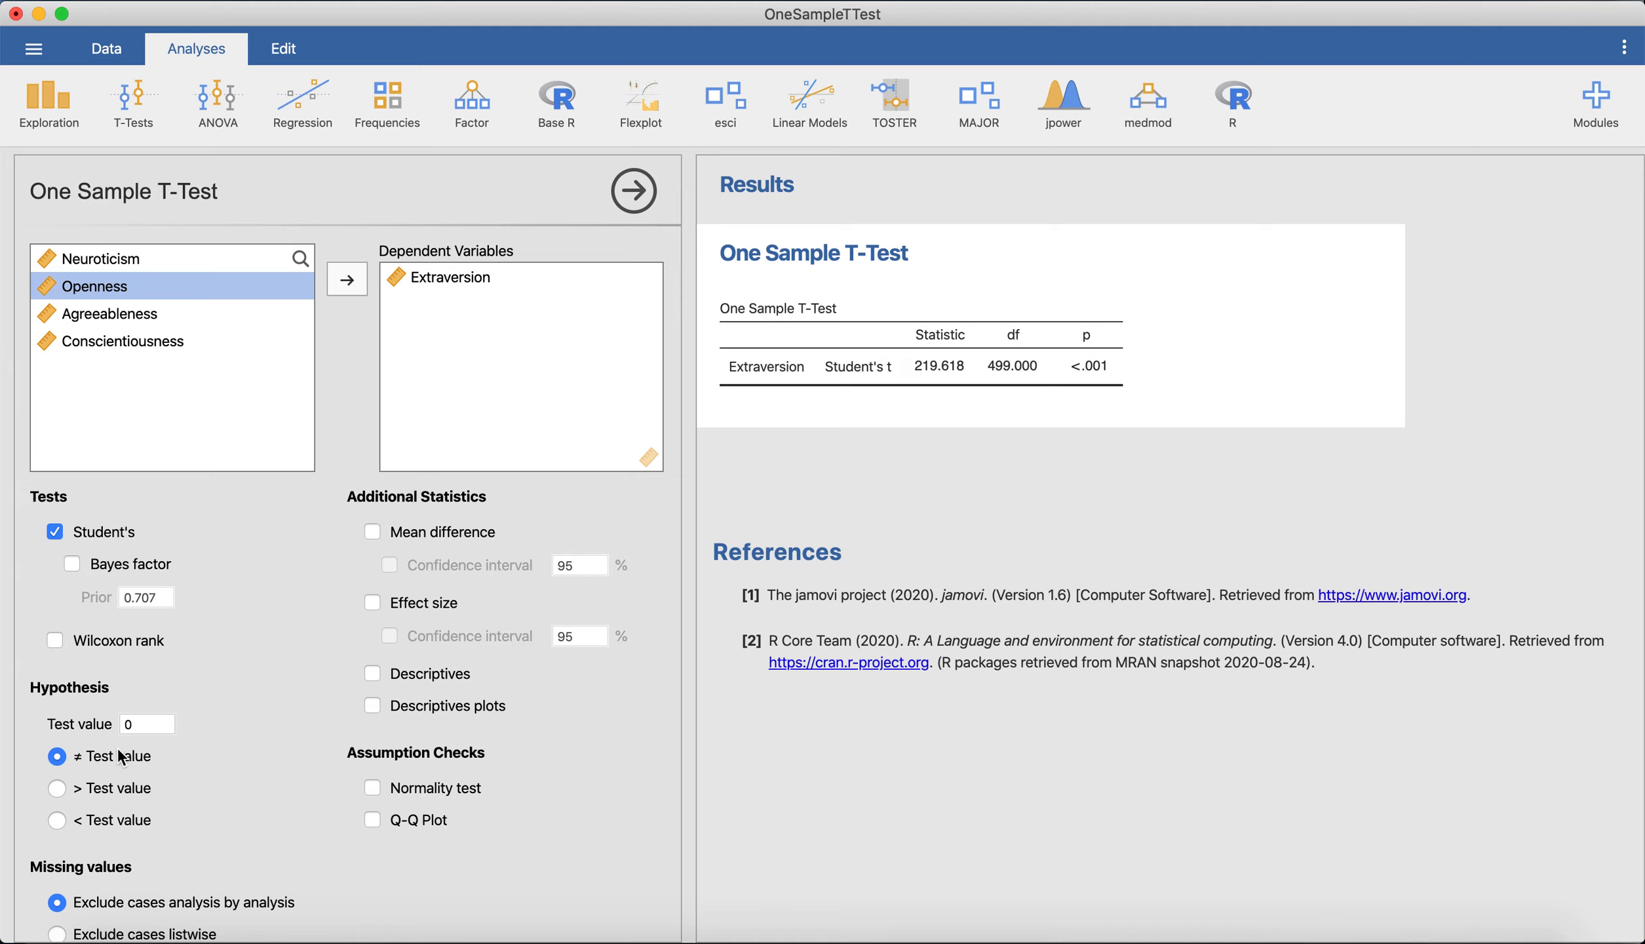
Add the mean difference, without its confidence interval, and the descriptives table to the Extraversion t-test.
left_click(371, 532)
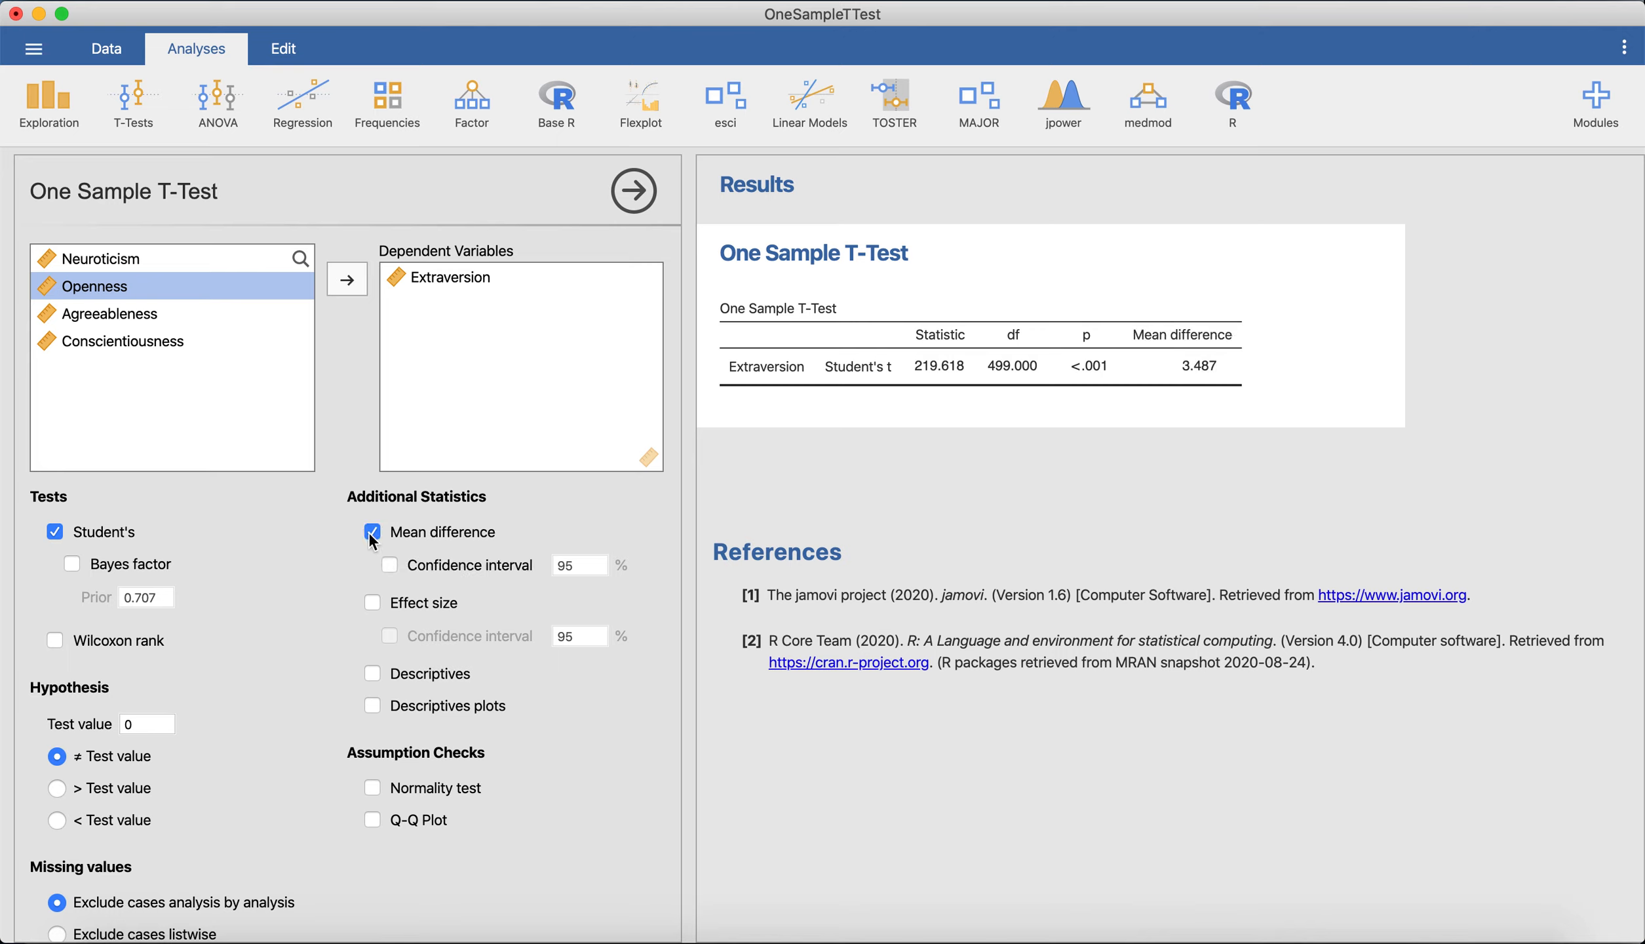
left_click(393, 571)
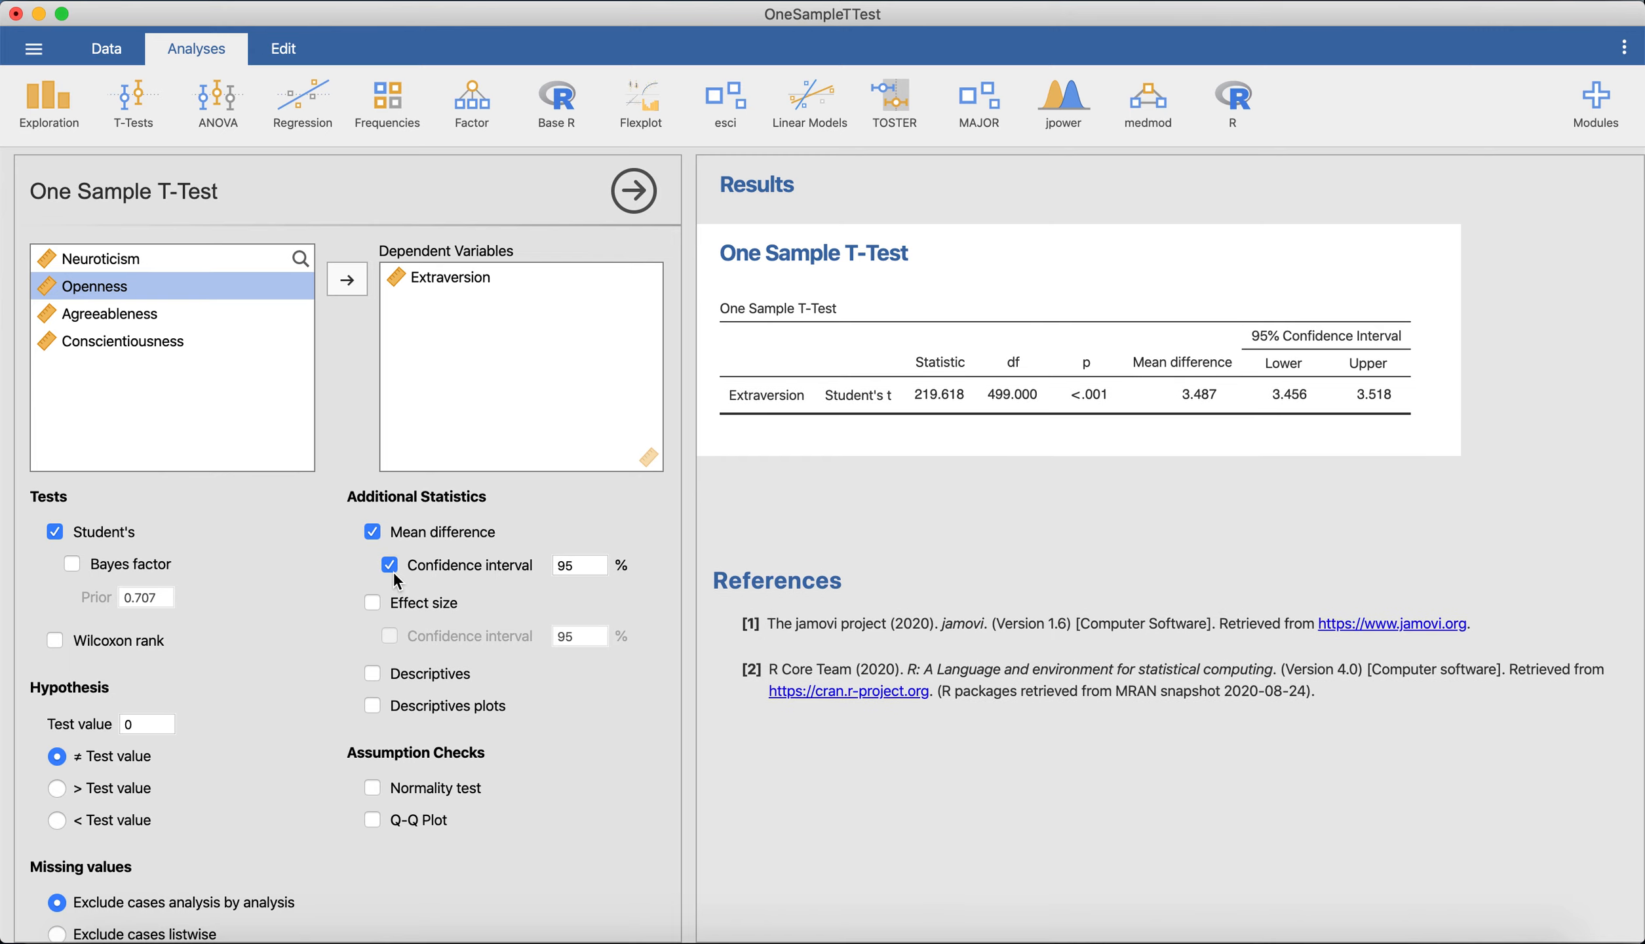
left_click(392, 565)
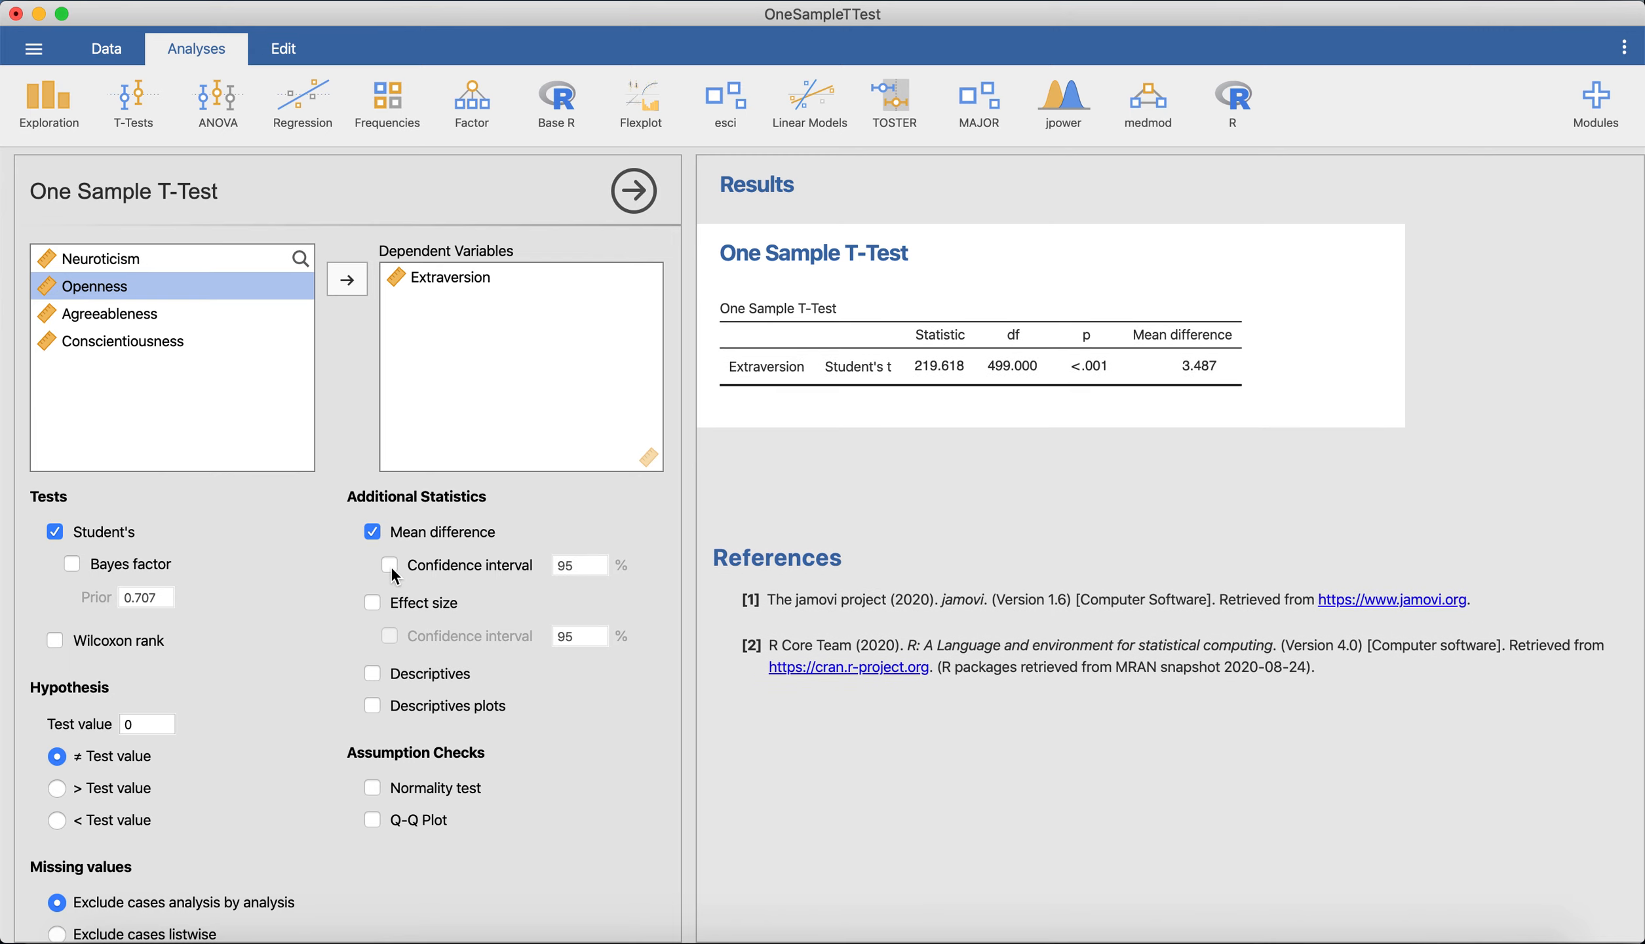
left_click(374, 677)
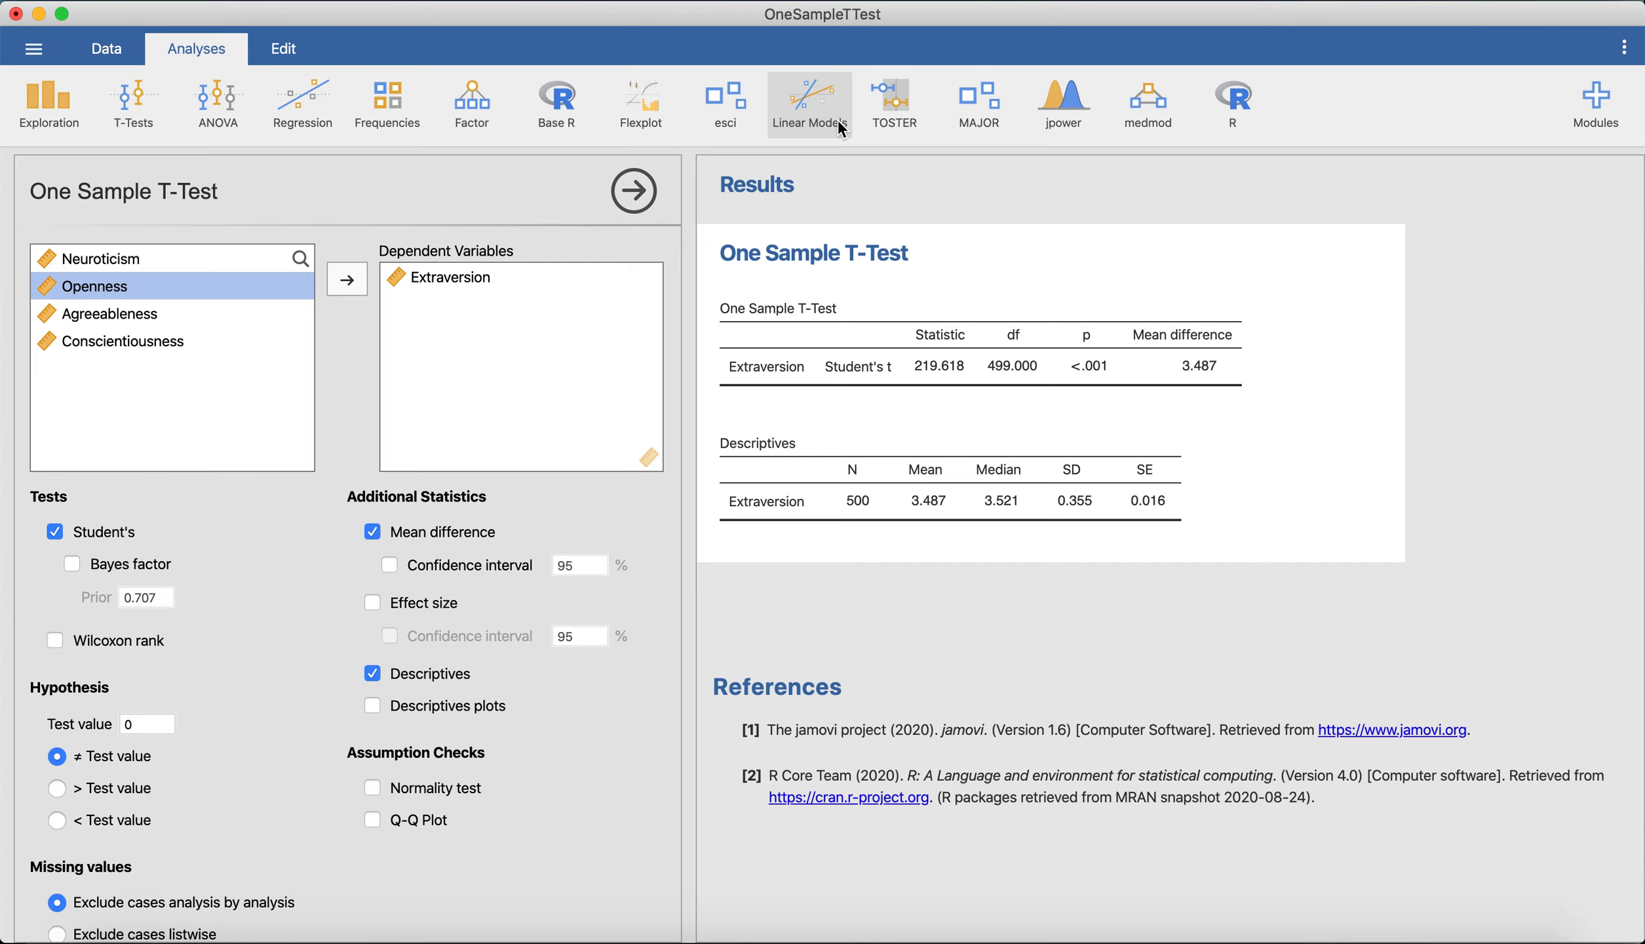
left_click(1585, 106)
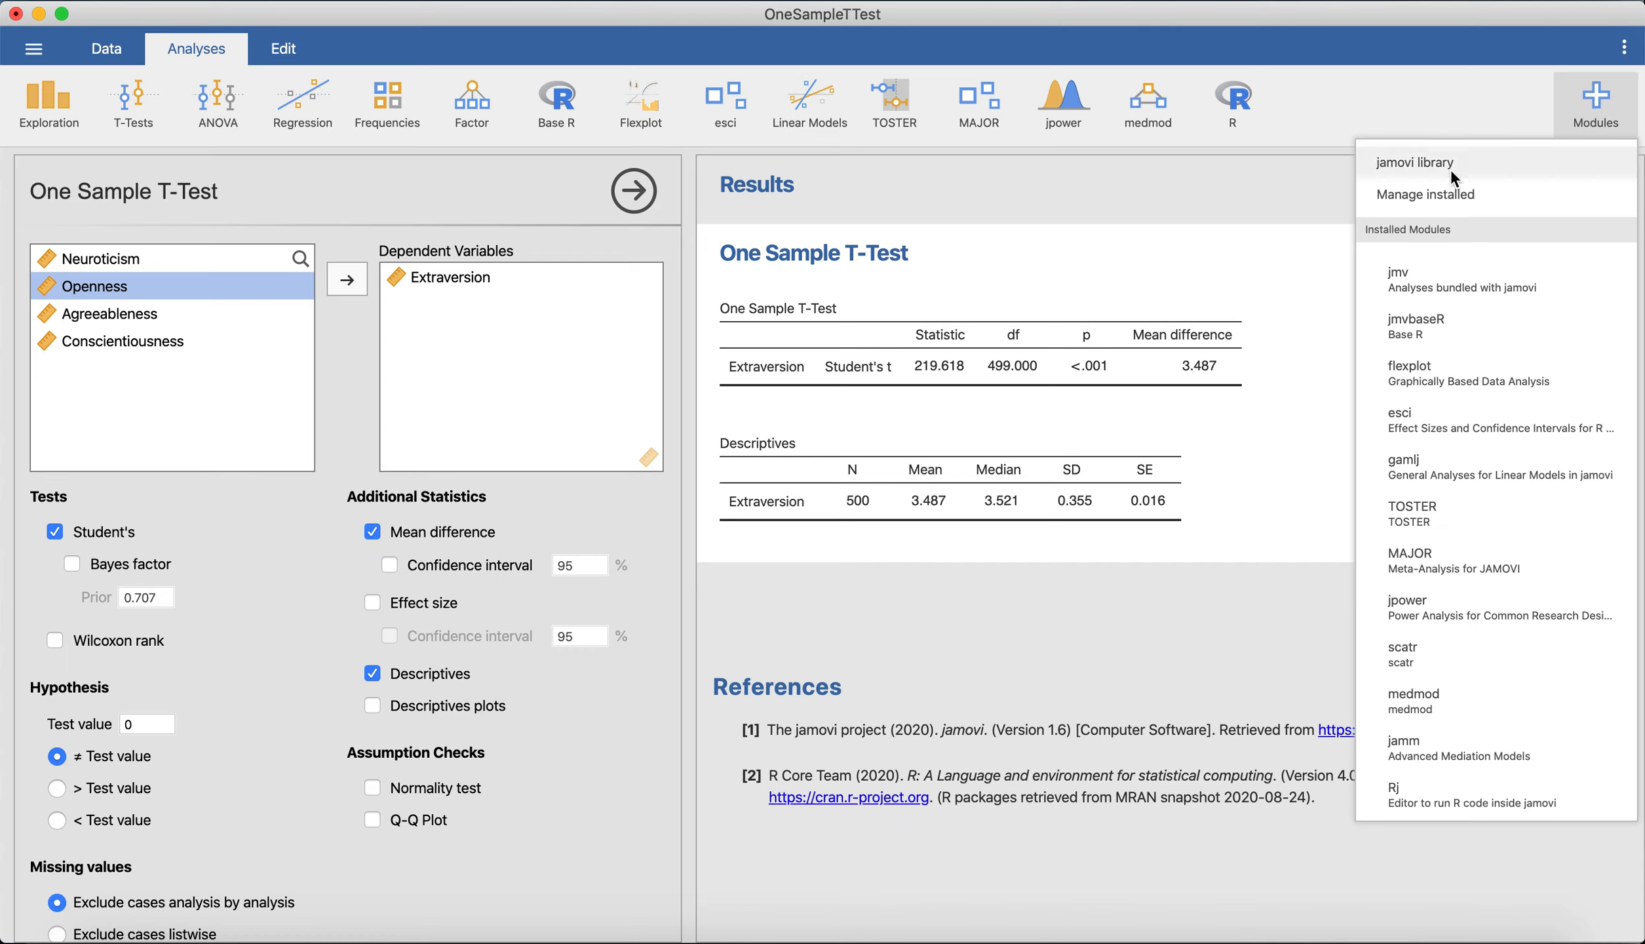
left_click(1041, 194)
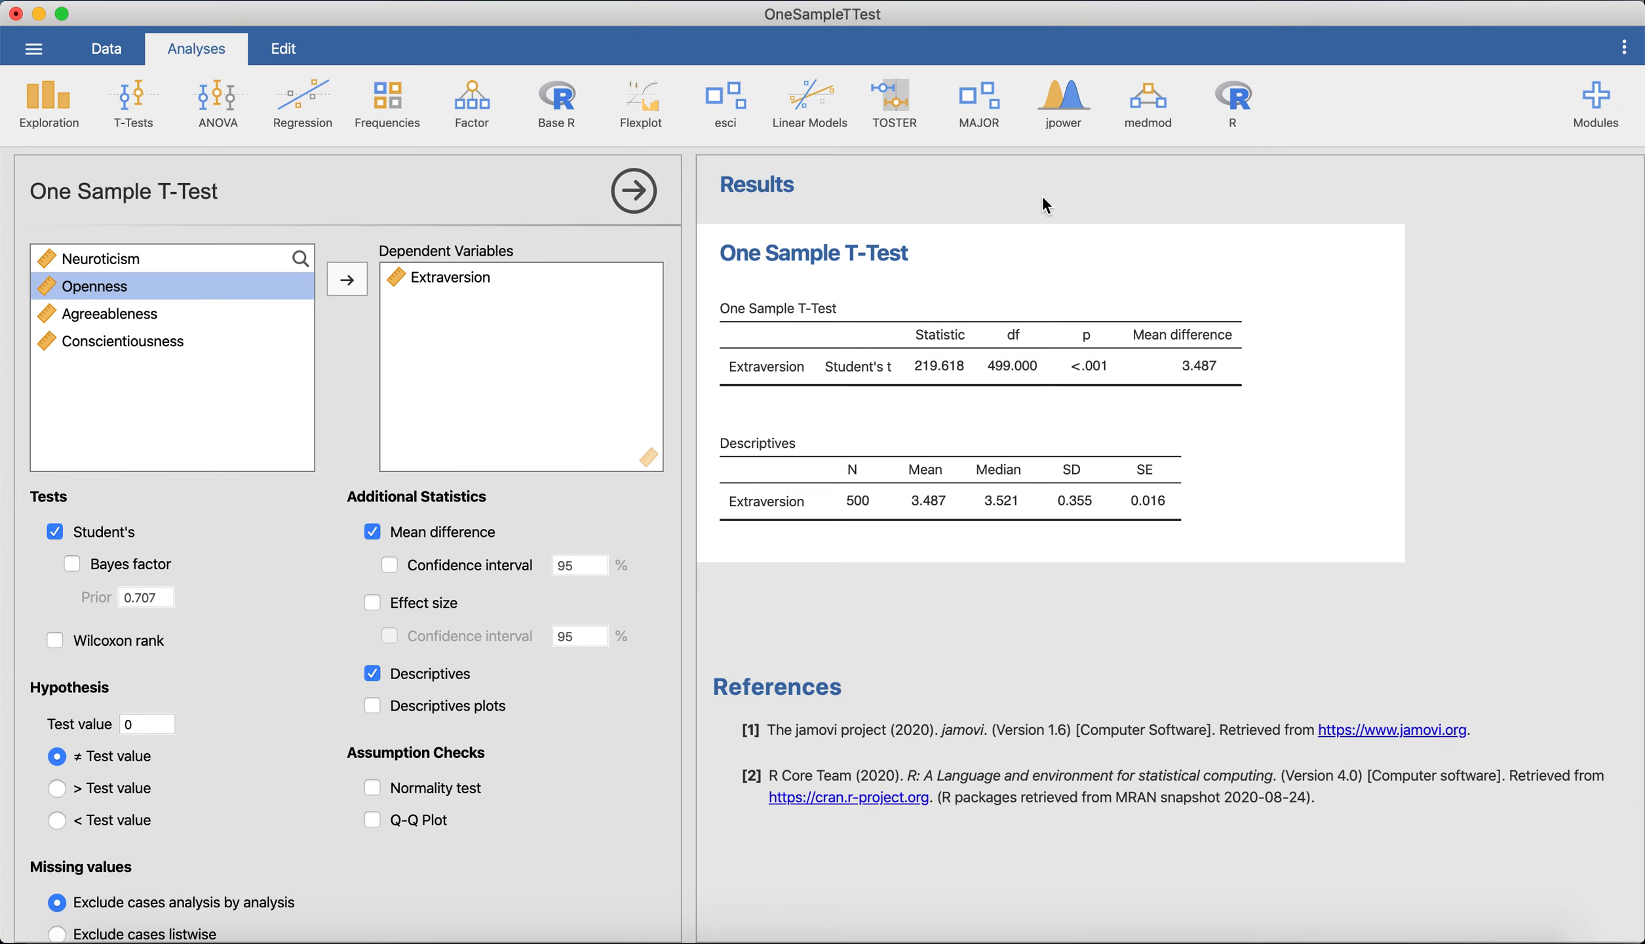
Create a General Linear Model with Extraversion as the dependent variable and no predictors, and include the additional info on the intercept.
left_click(817, 122)
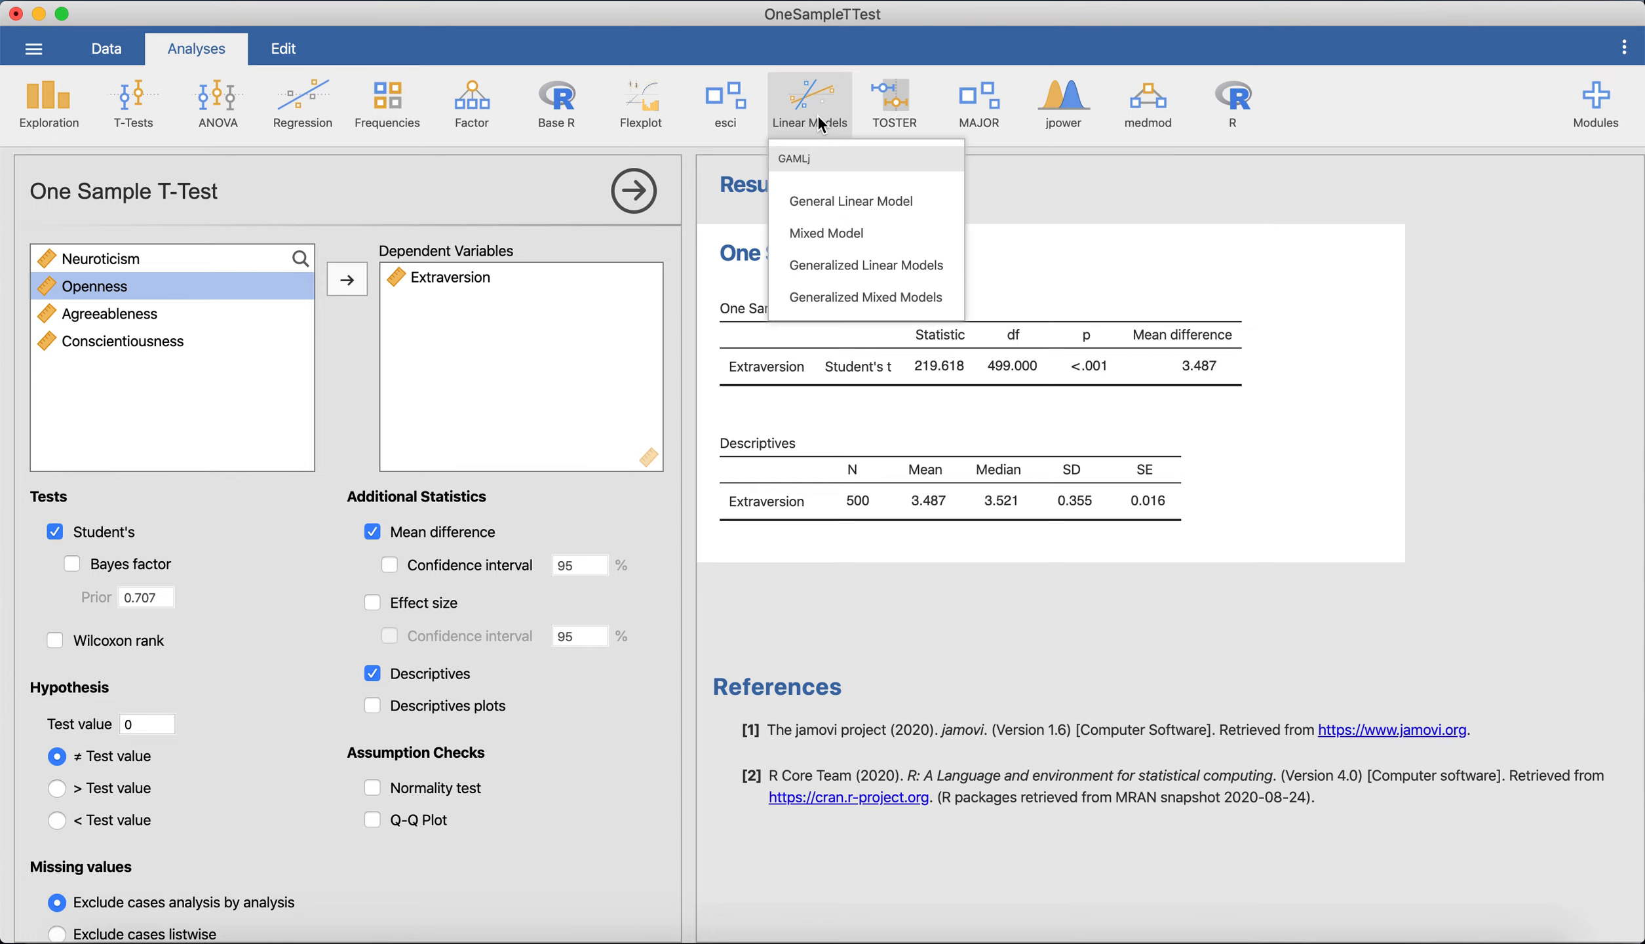
left_click(930, 201)
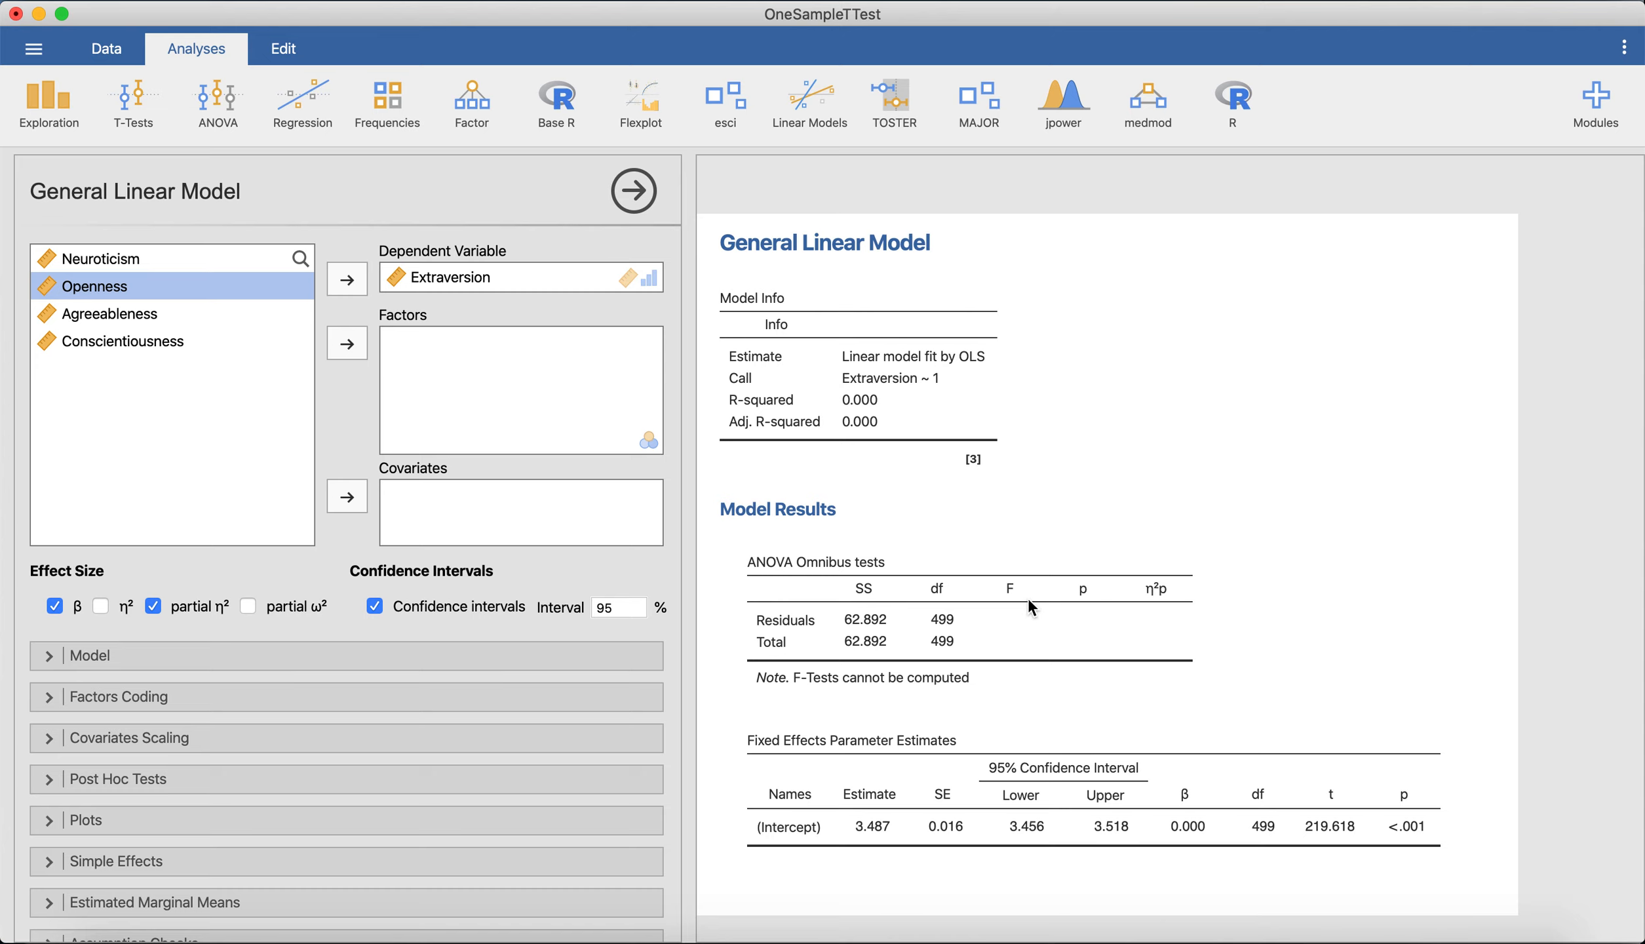
scroll(98, 640, "down", 3)
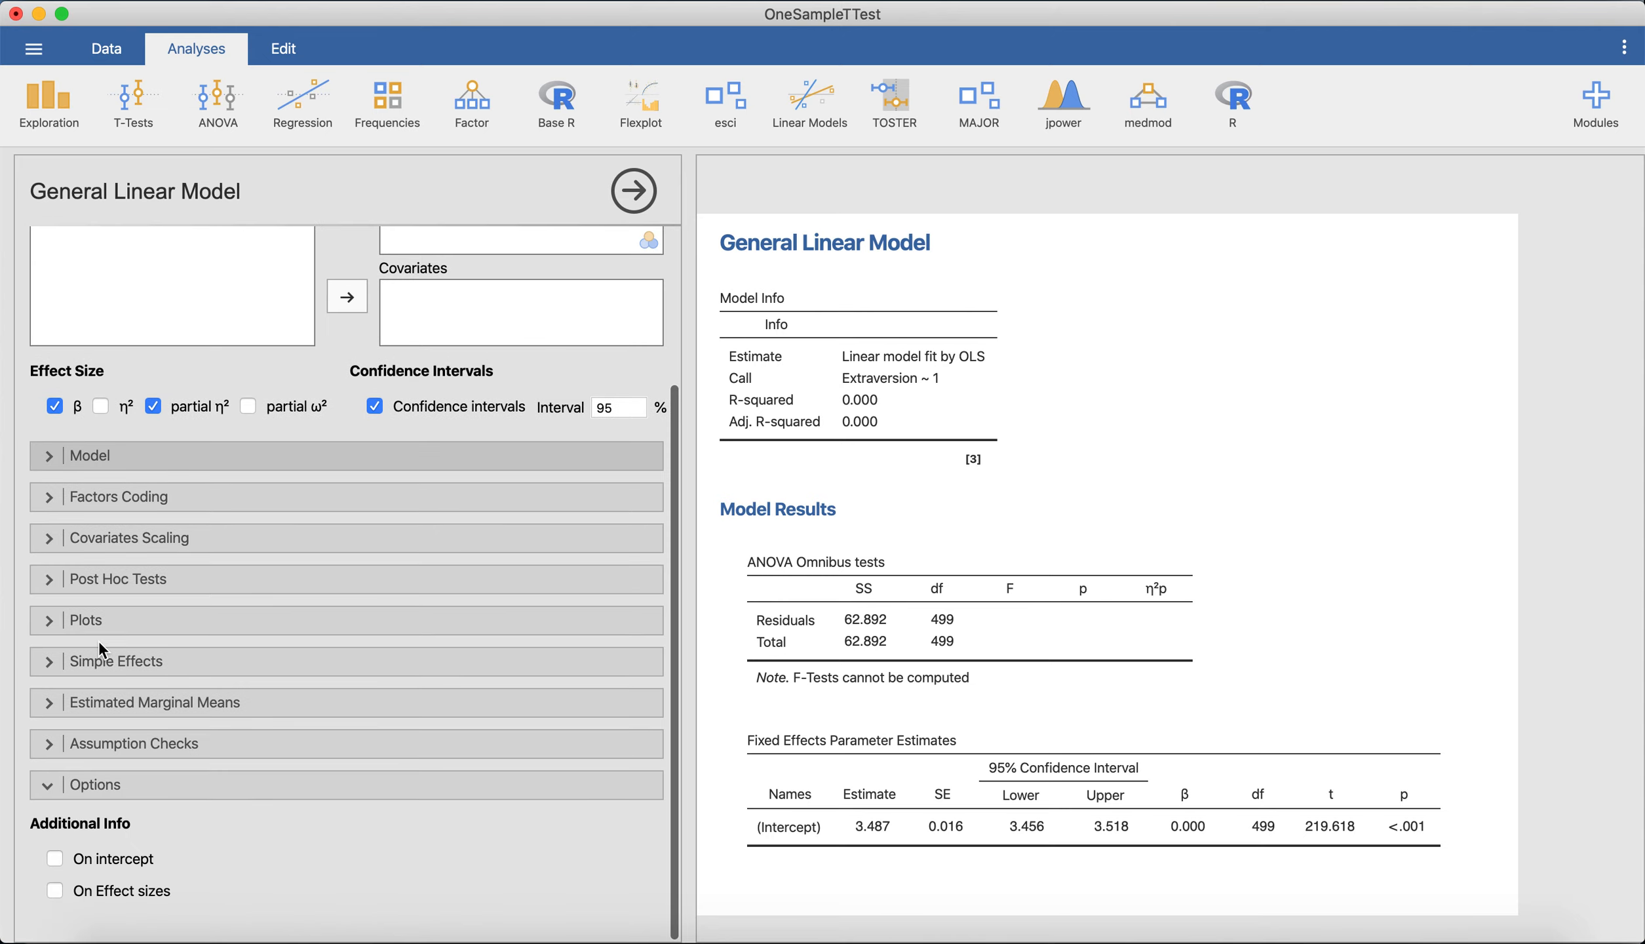
left_click(54, 859)
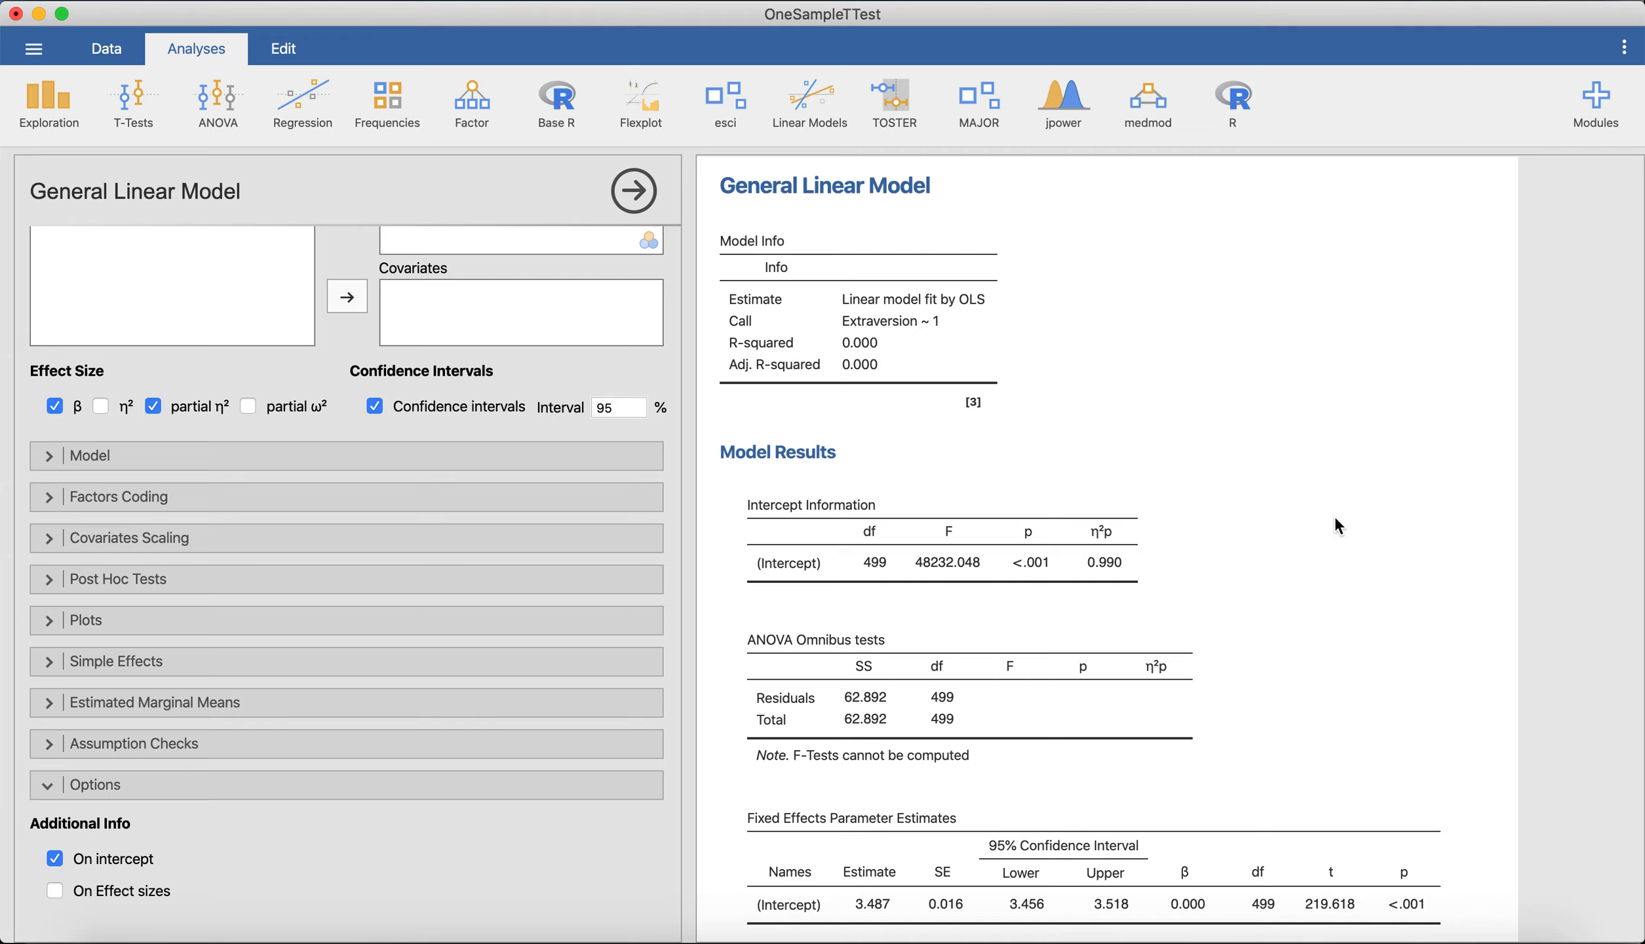
Reopen the One Sample T-Test on Extraversion and add the 95% confidence interval for the mean difference.
scroll(1337, 524, "down", 3)
scroll(1337, 525, "up", 2)
scroll(1333, 515, "down", 2)
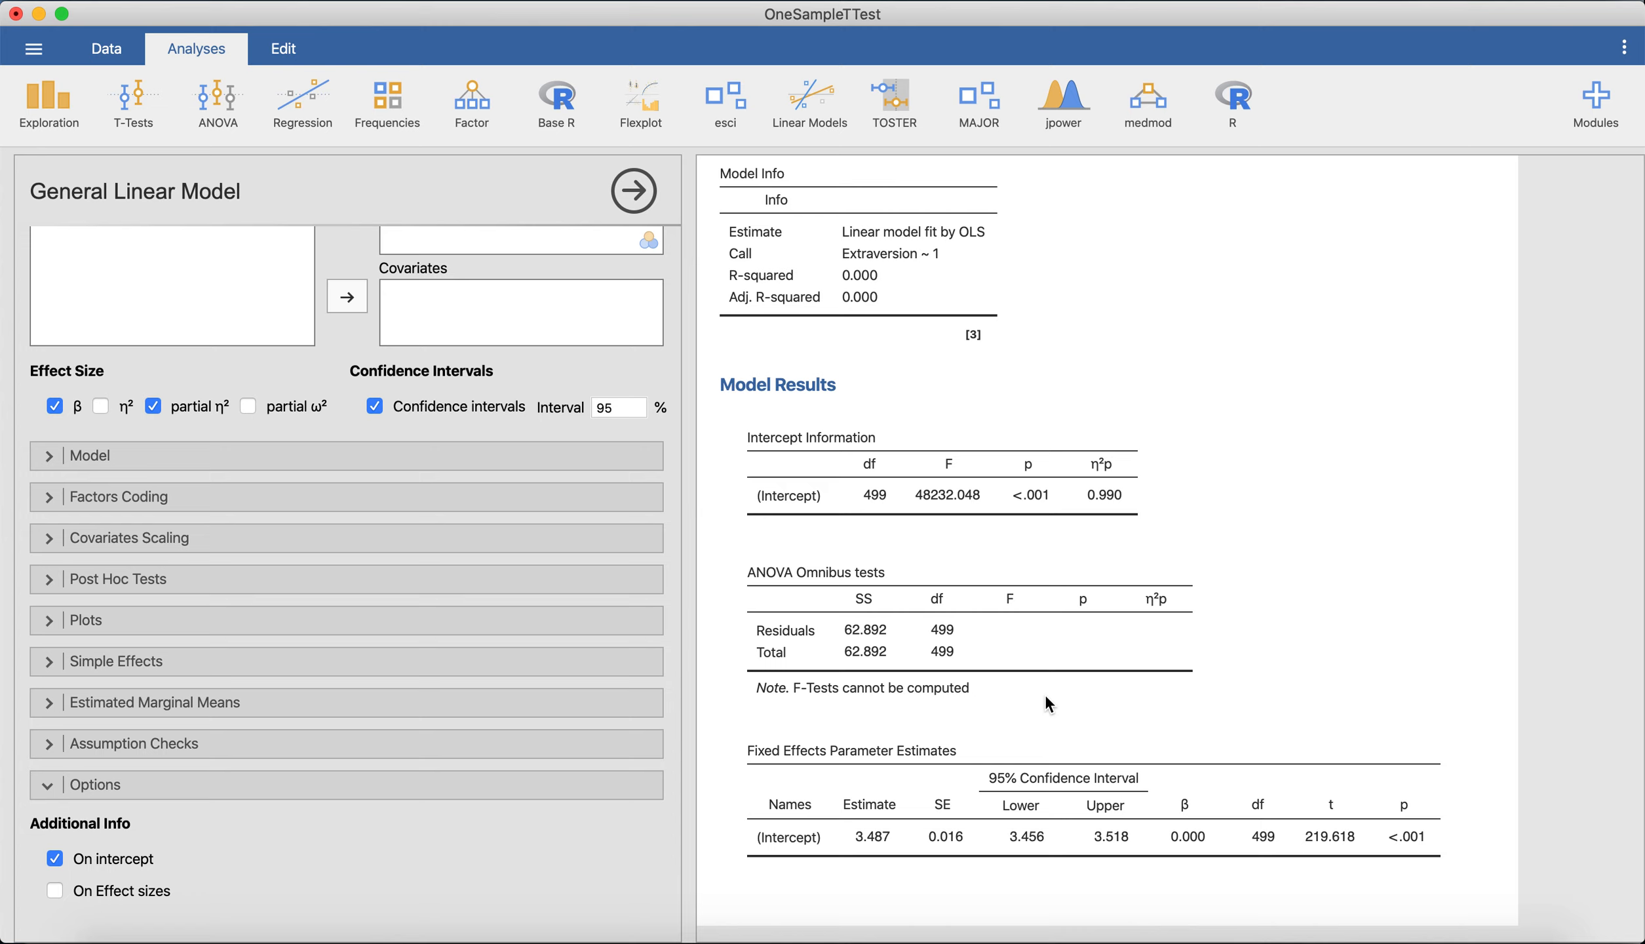
scroll(1078, 648, "down", 1)
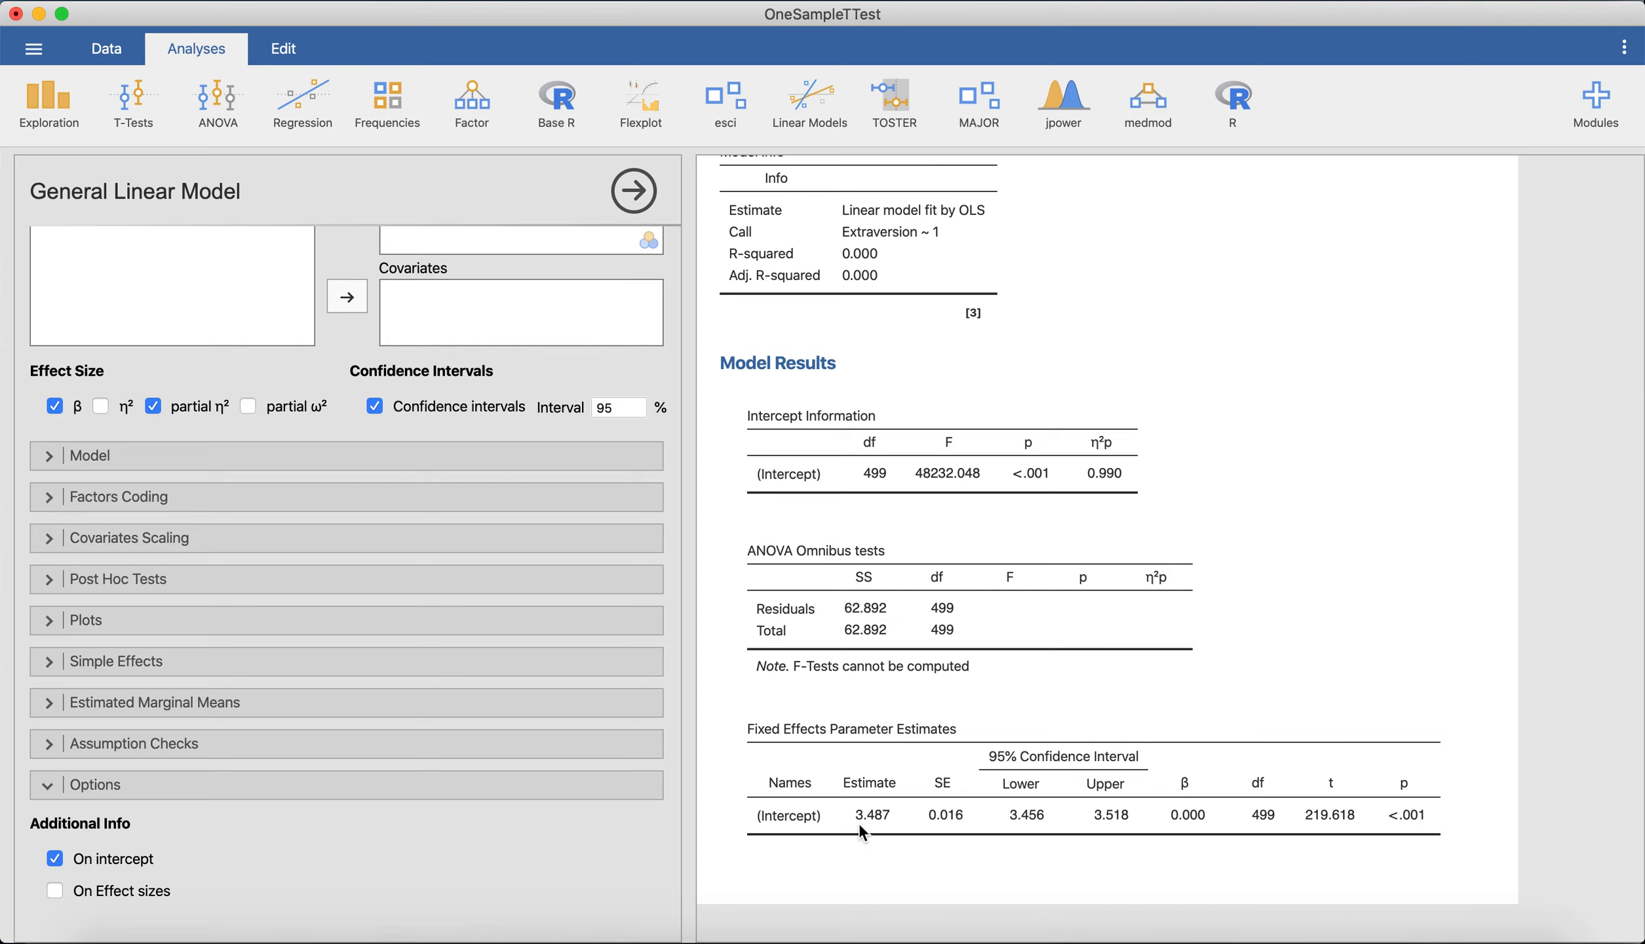
scroll(880, 823, "up", 10)
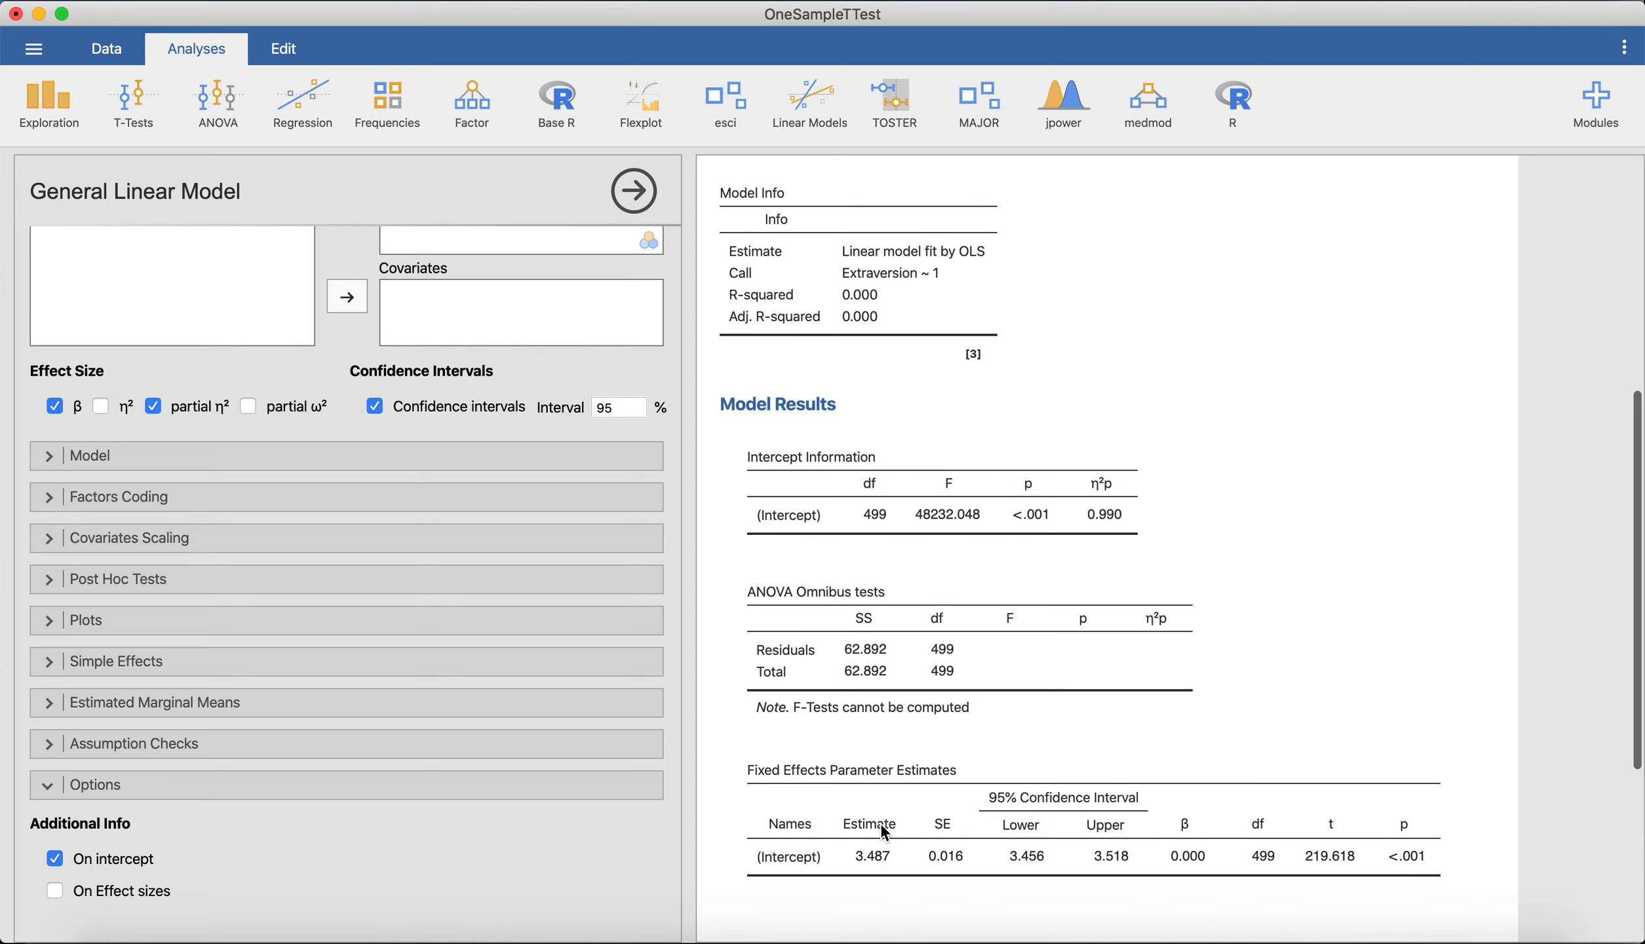
left_click(1142, 518)
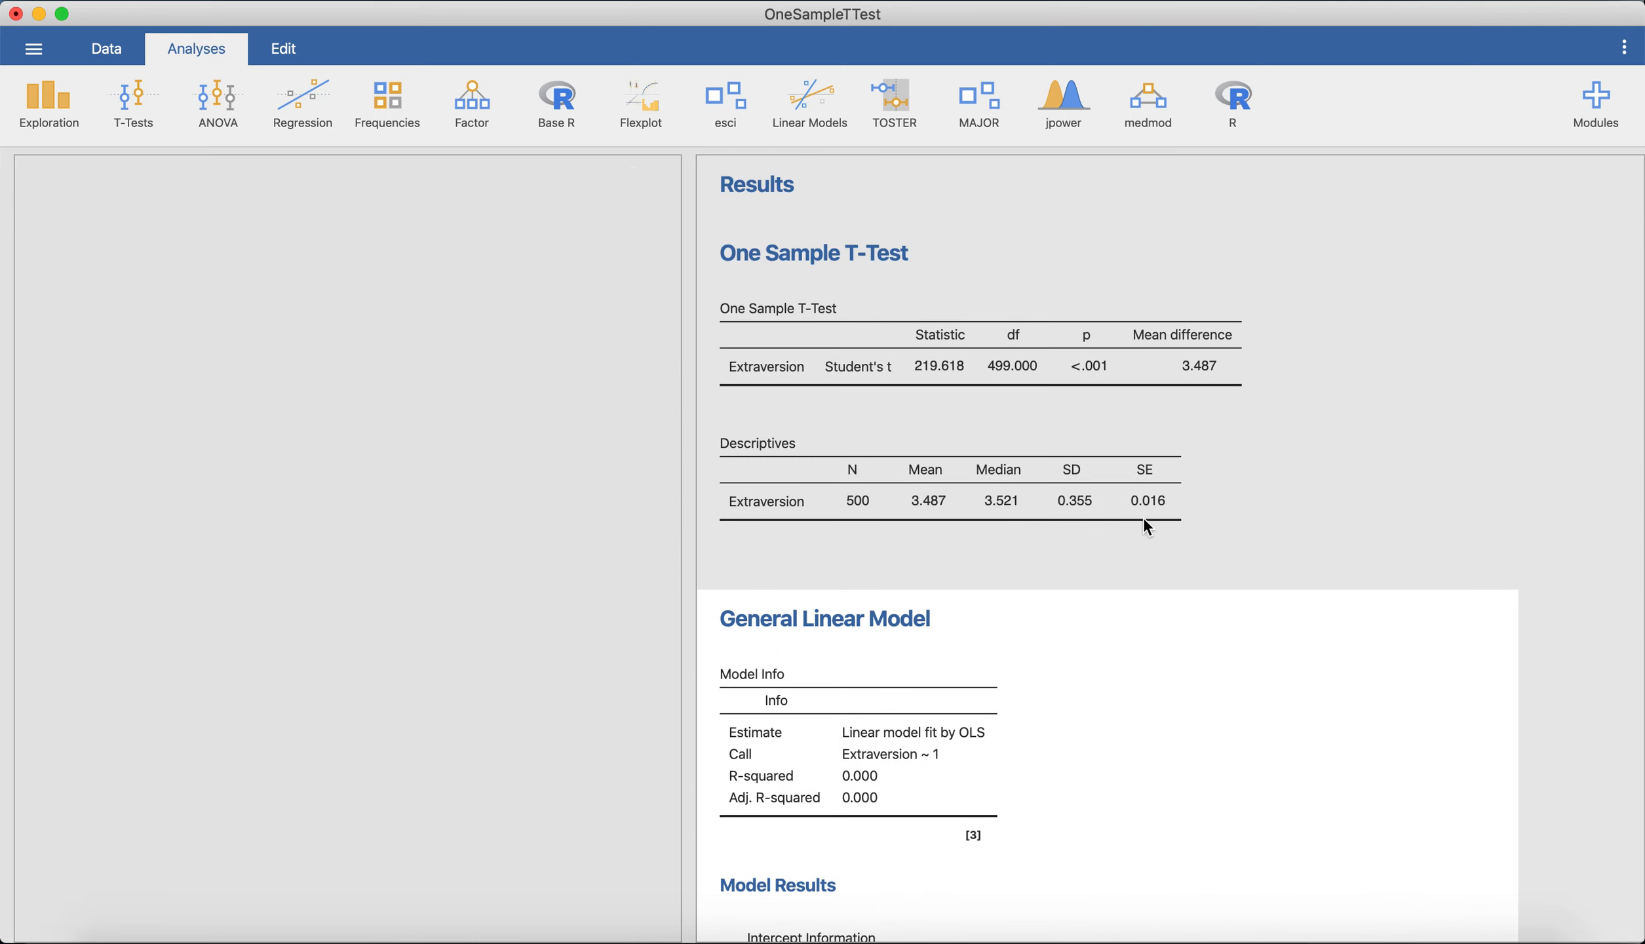
left_click(400, 563)
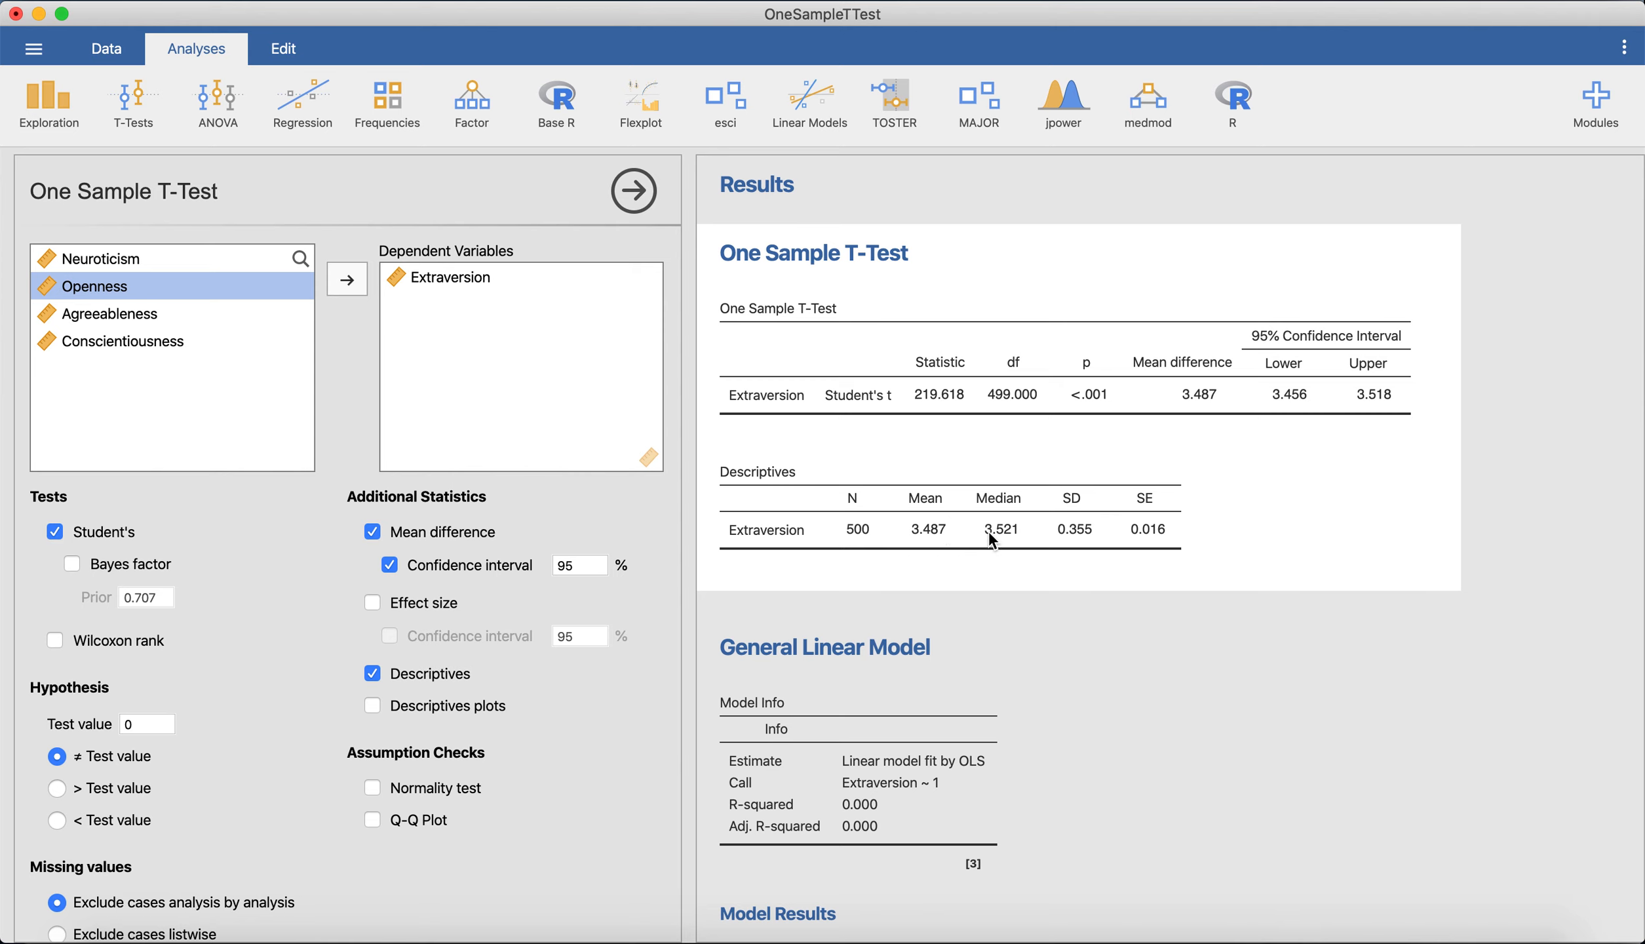
Compare the t-test's statistic, mean difference and confidence interval with the intercept row of the General Linear Model's fixed effects estimates.
scroll(1039, 513, "down", 15)
left_click(937, 519)
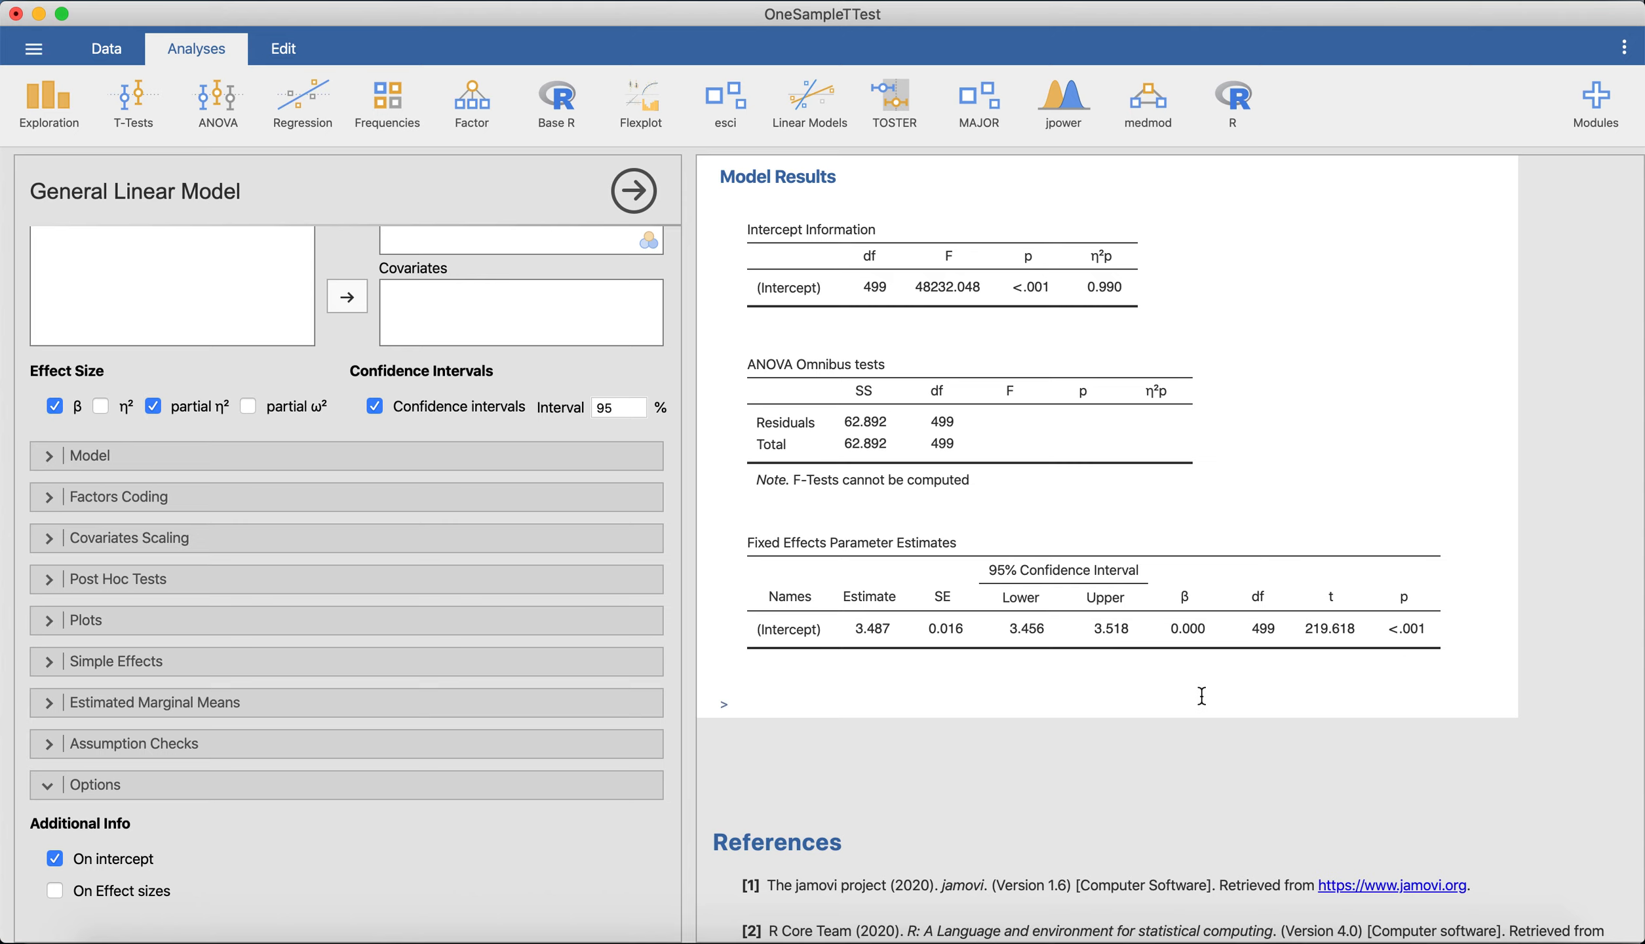
scroll(1206, 681, "up", 10)
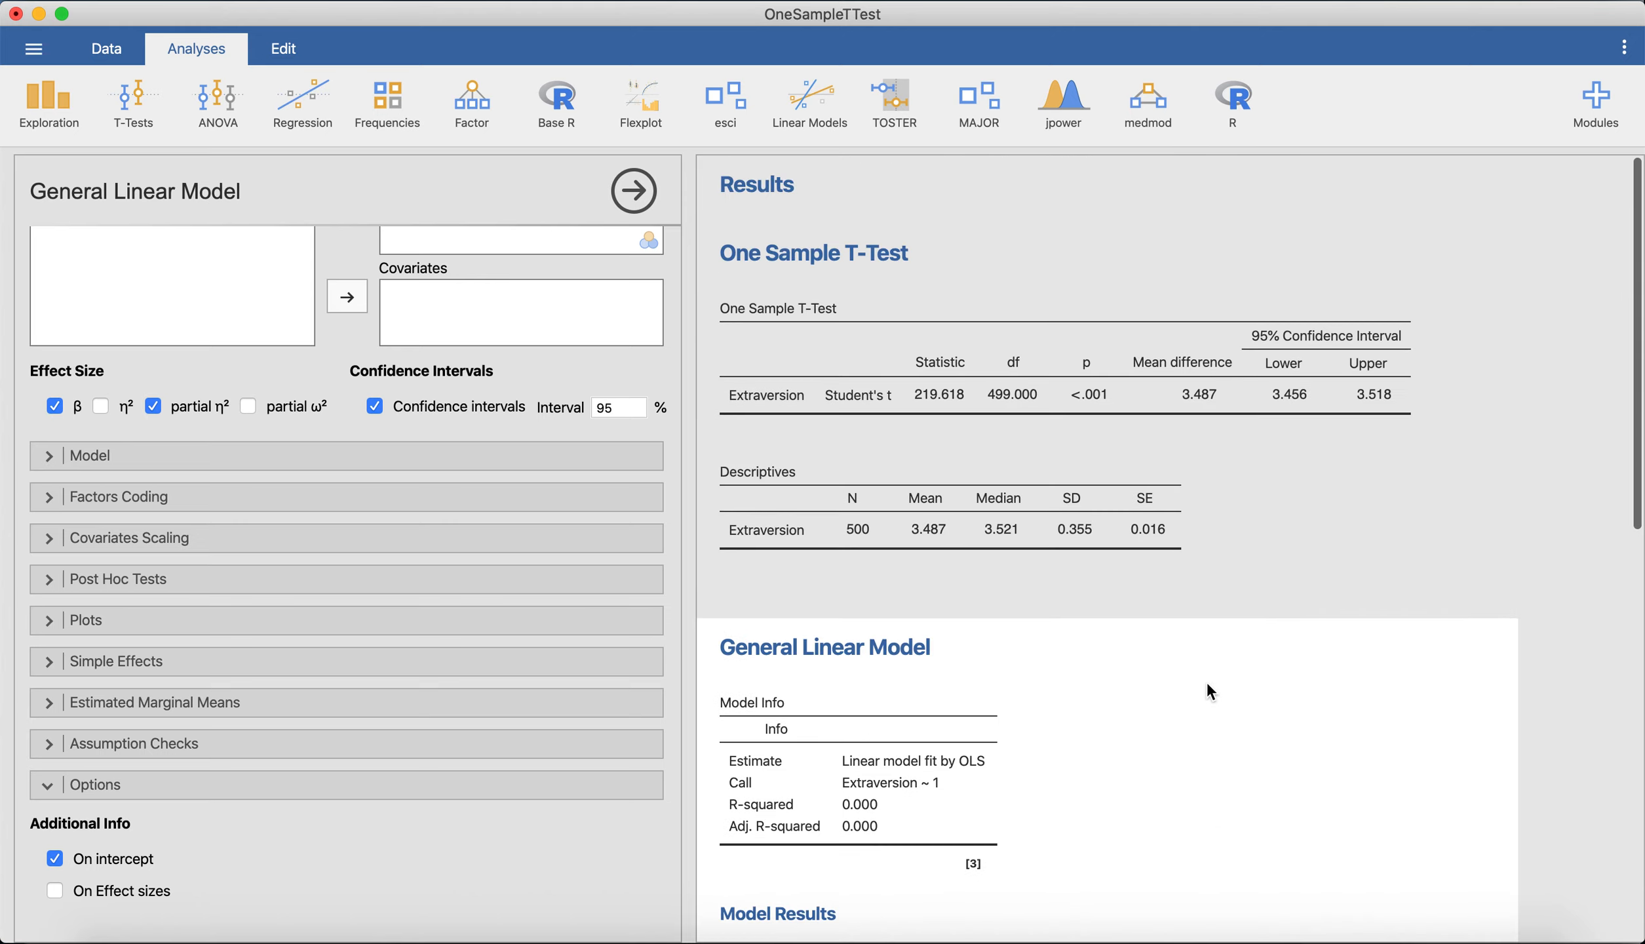
left_click(1252, 412)
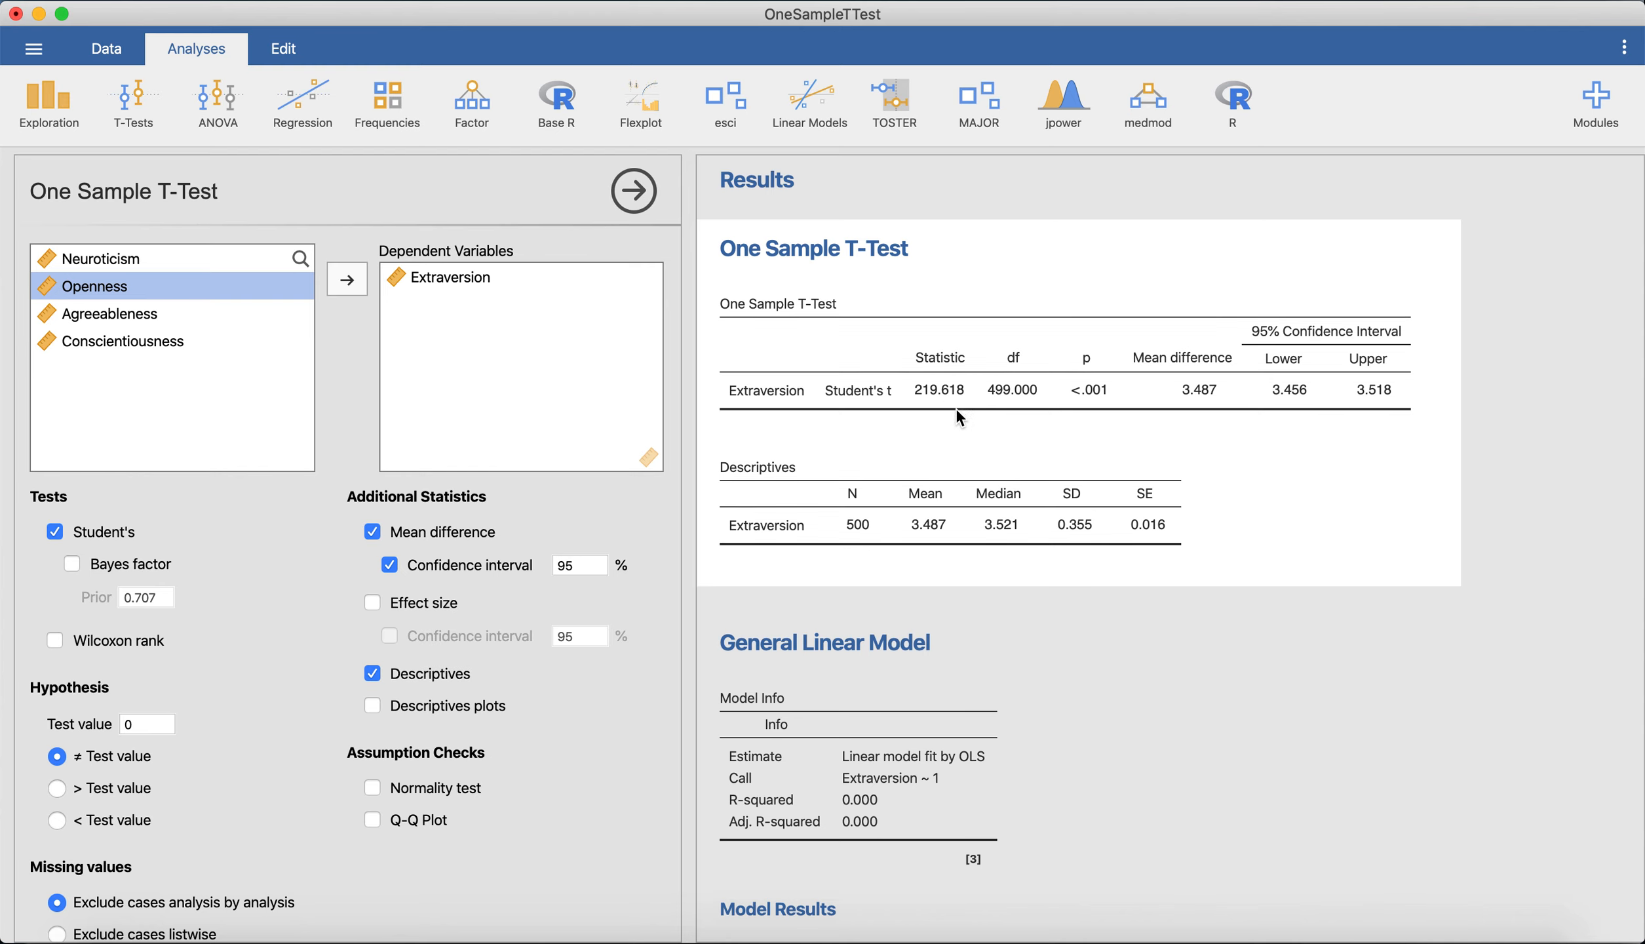
scroll(956, 410, "down", 10)
left_click(1318, 511)
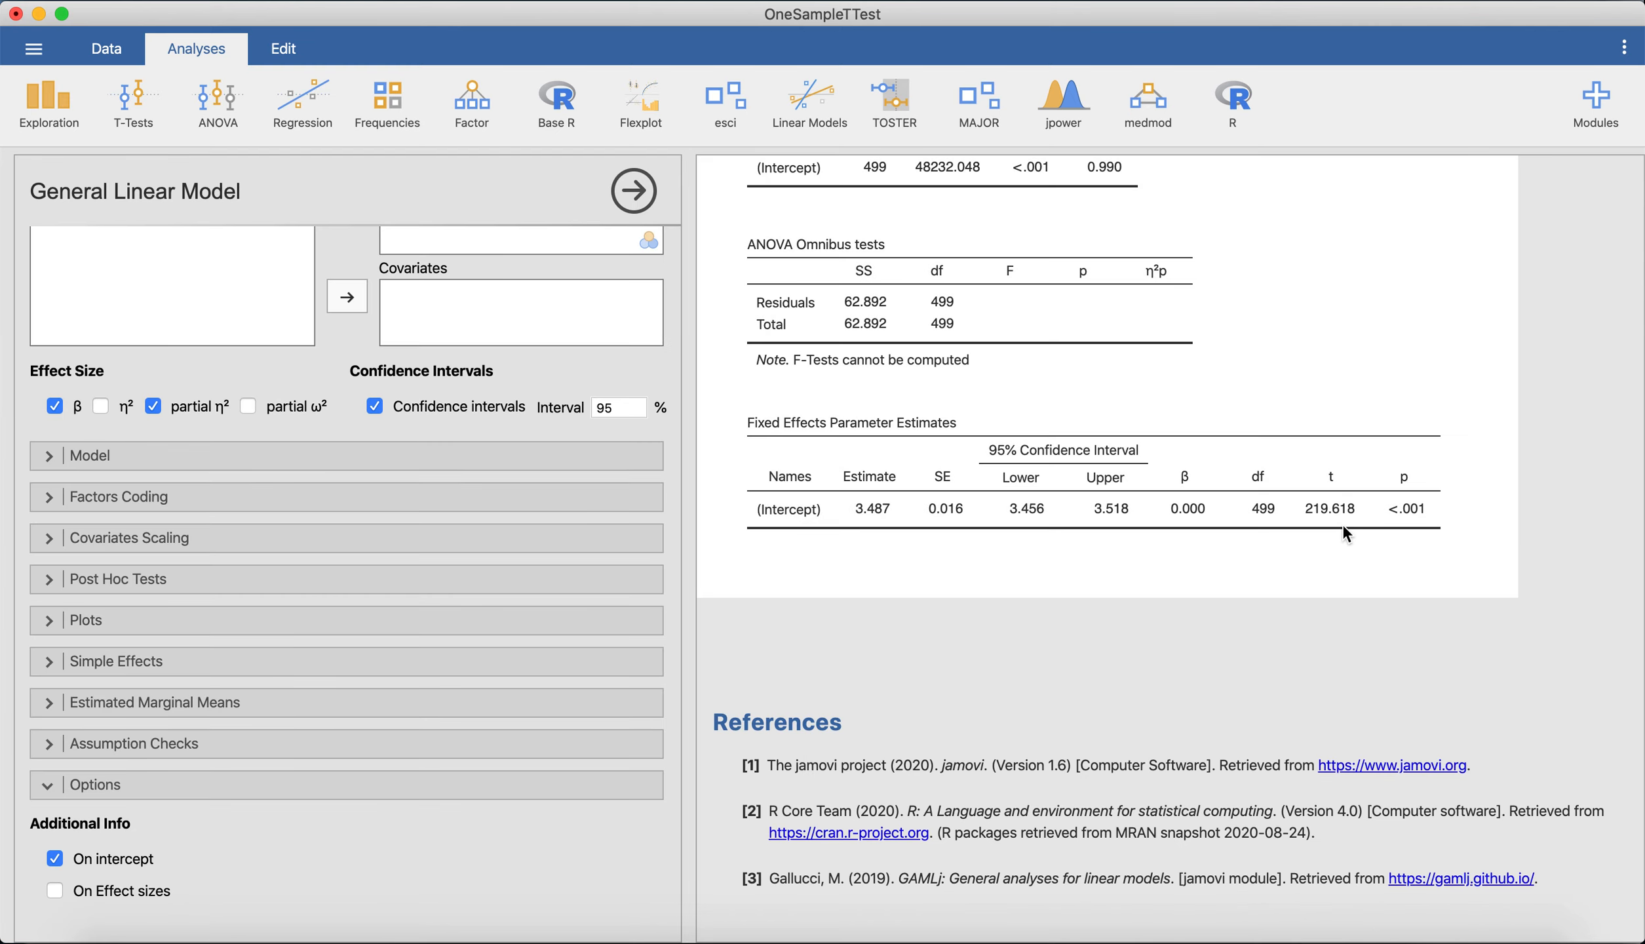
scroll(1382, 516, "up", 10)
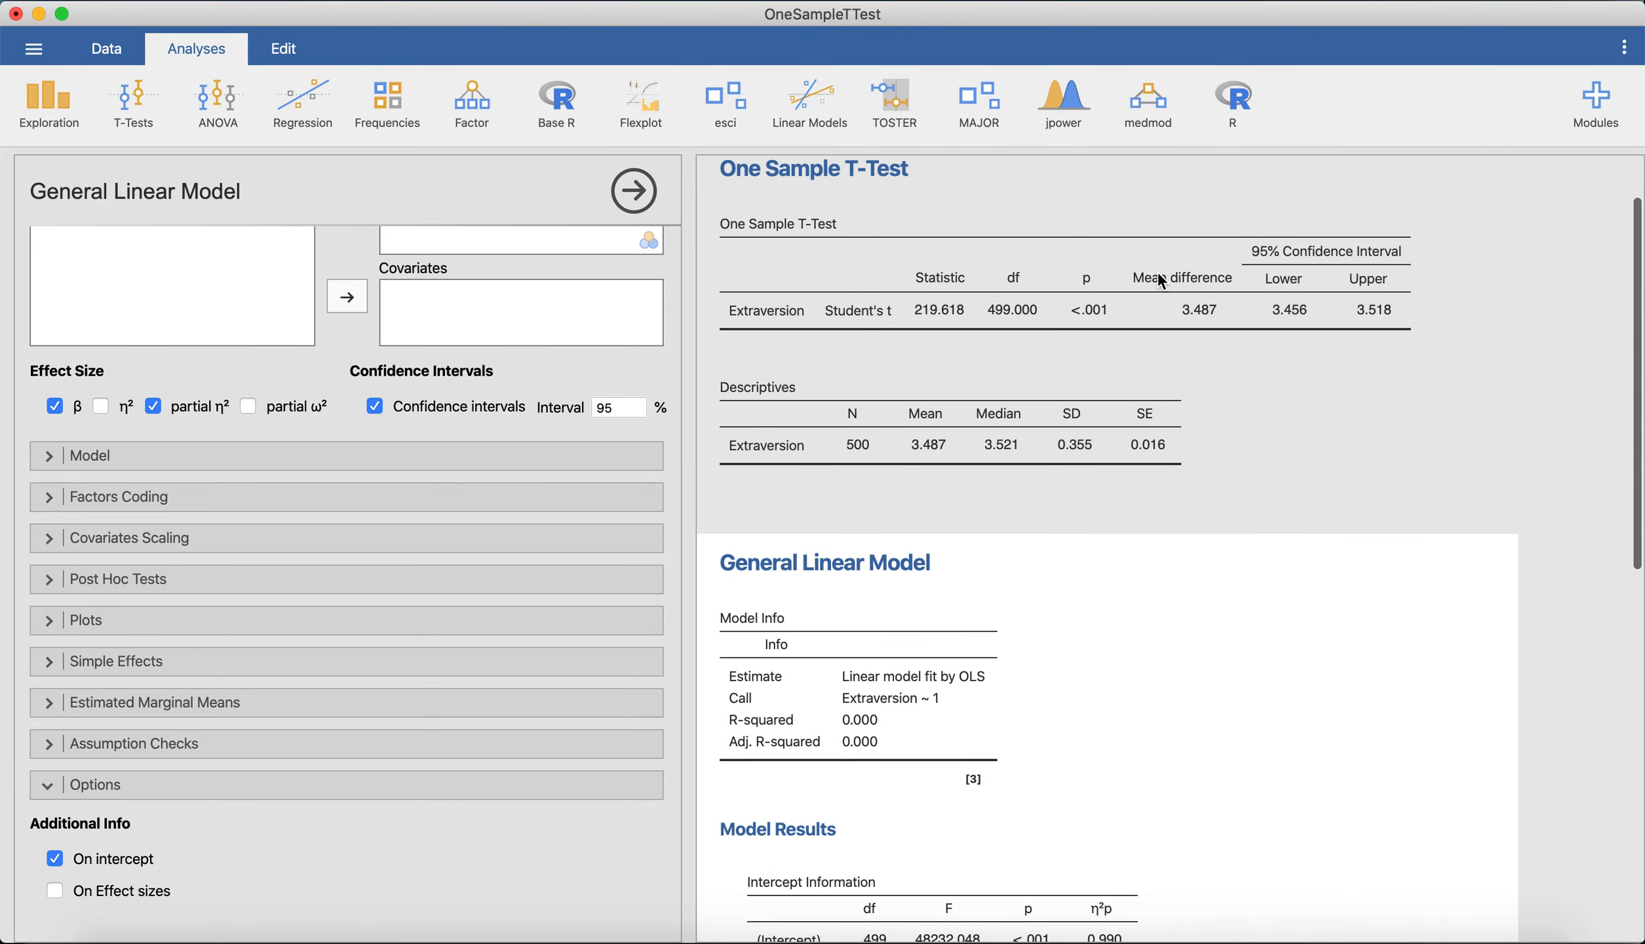
left_click(1097, 348)
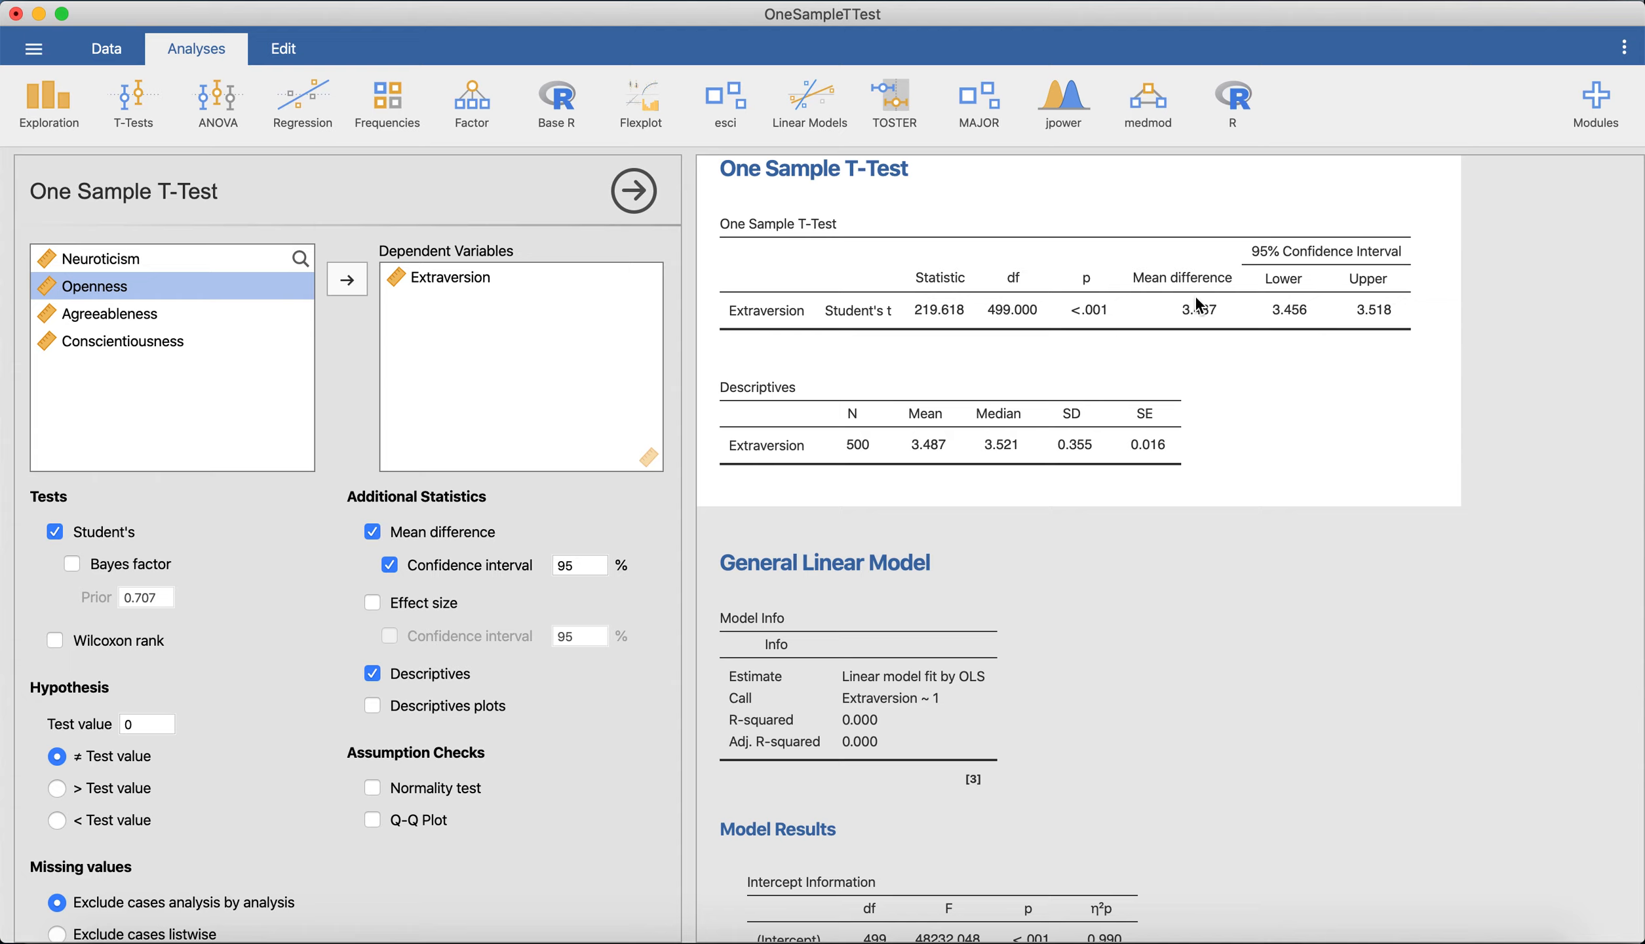
scroll(1324, 318, "down", 12)
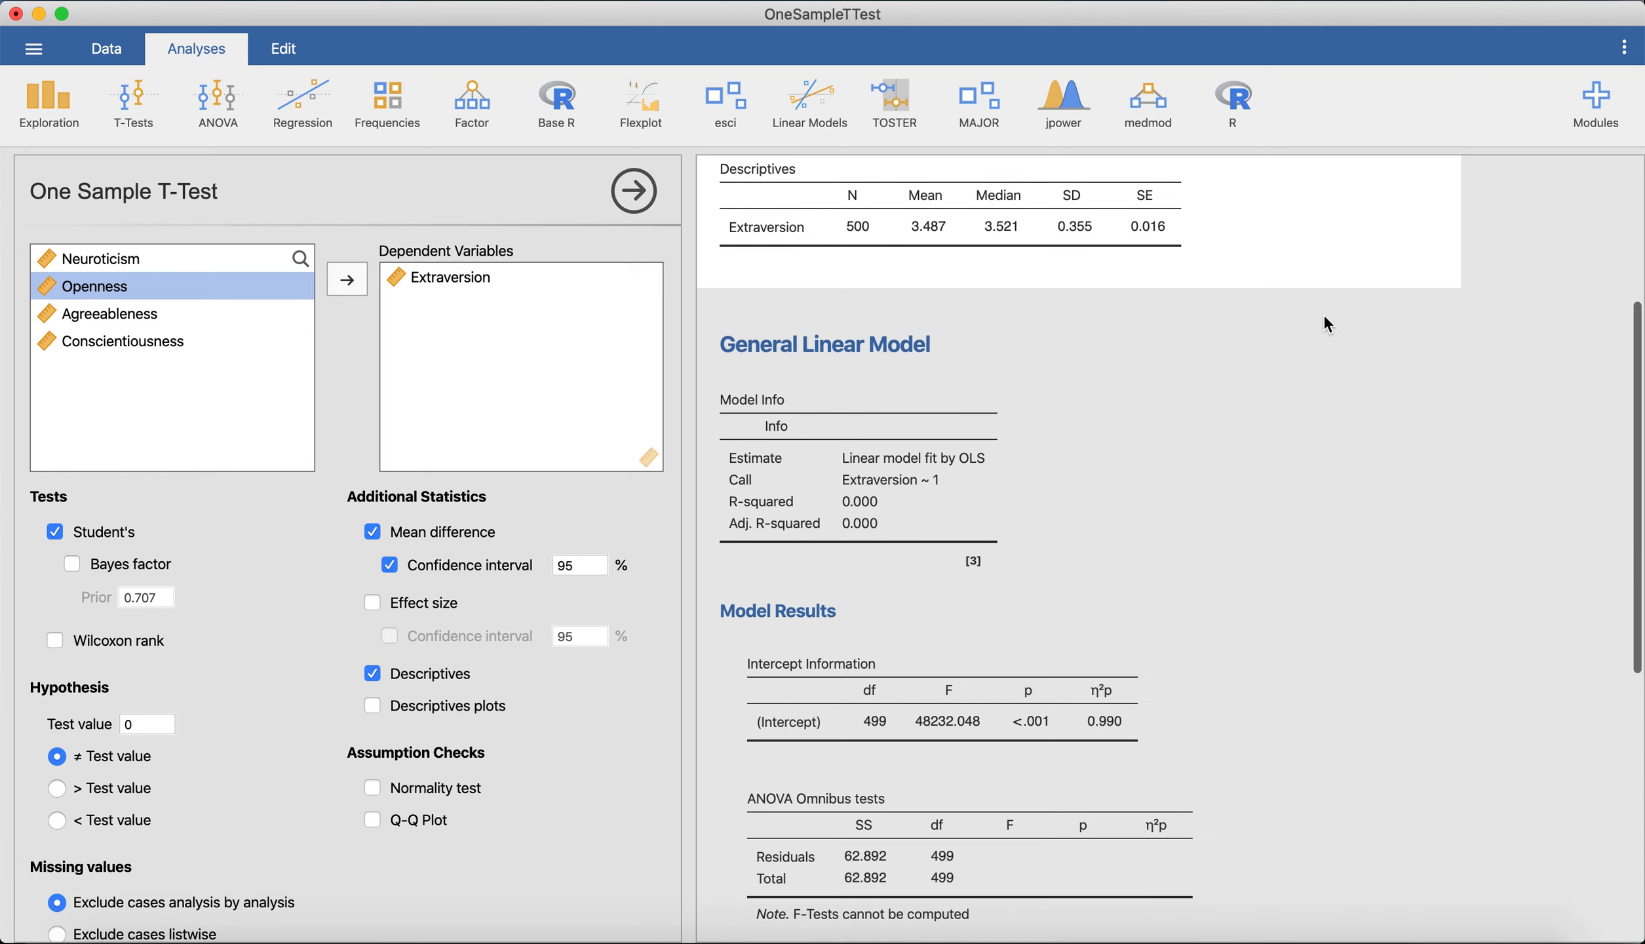
left_click(1016, 488)
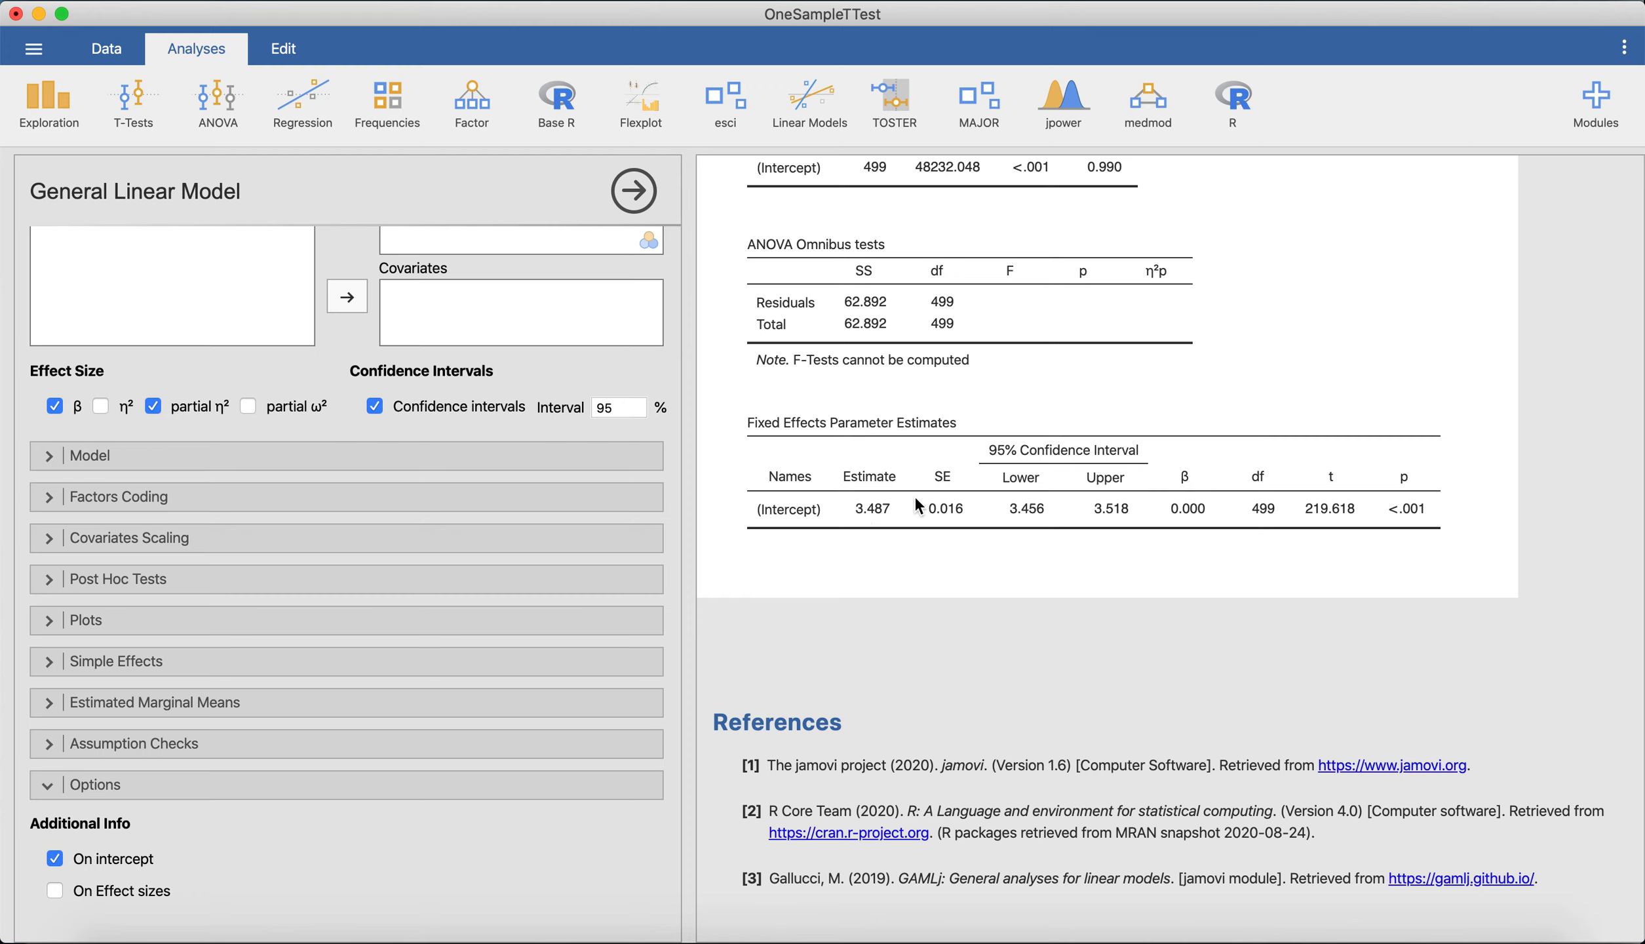
scroll(904, 519, "up", 1)
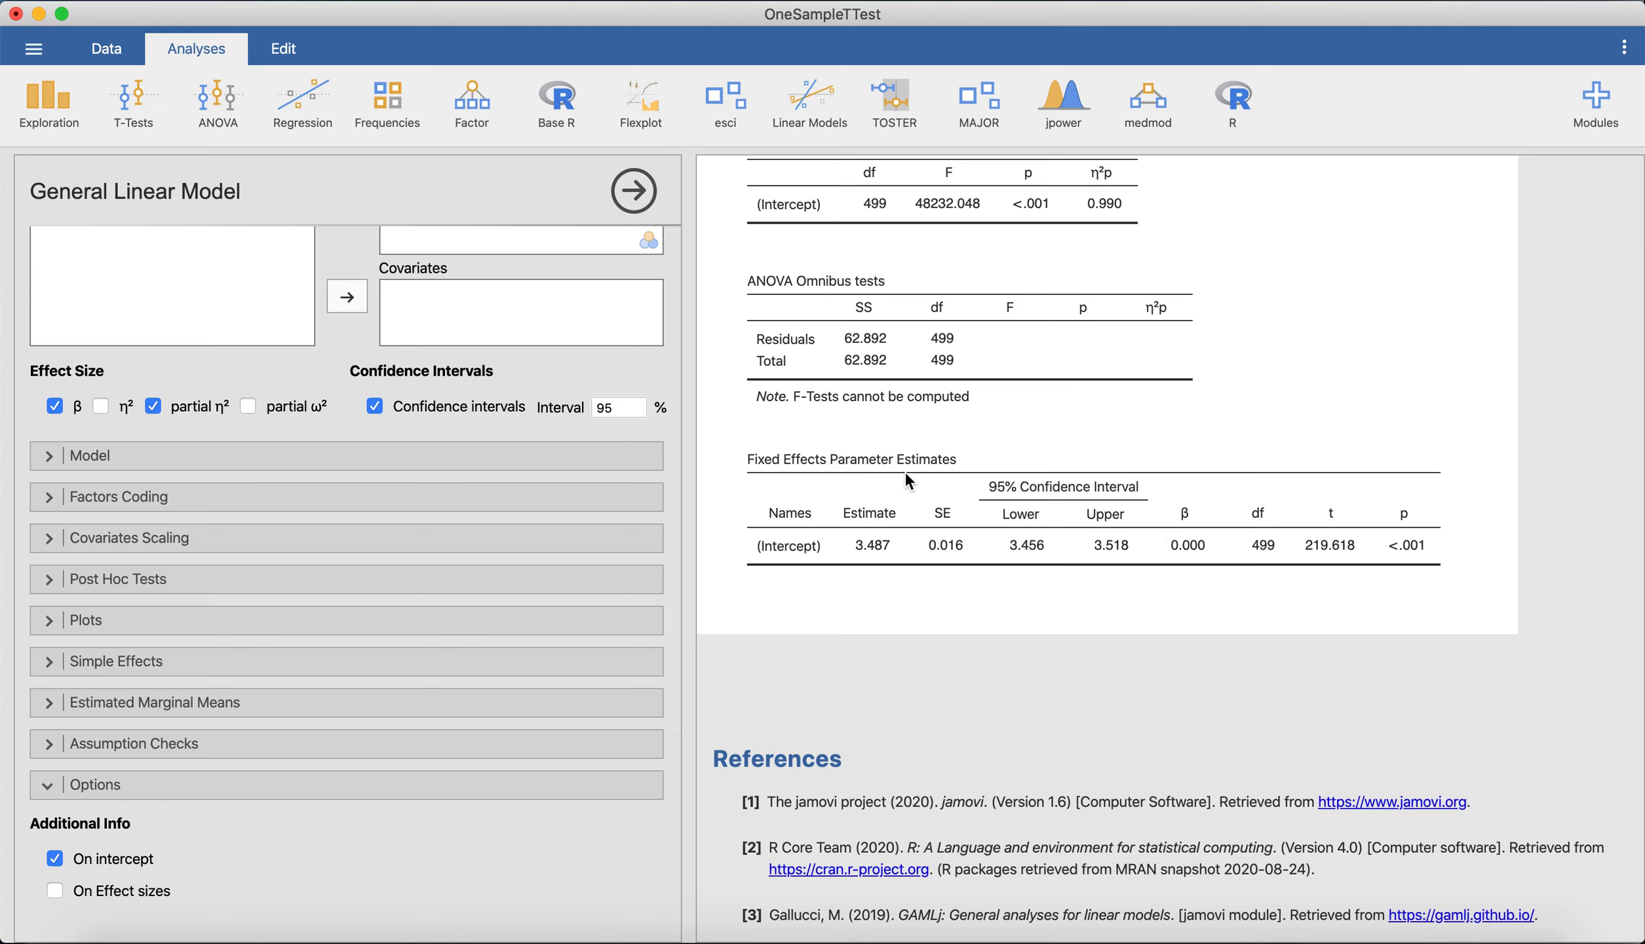
Add a second One Sample T-Test with Extraversion as the dependent variable and a test value of 3.
left_click(124, 100)
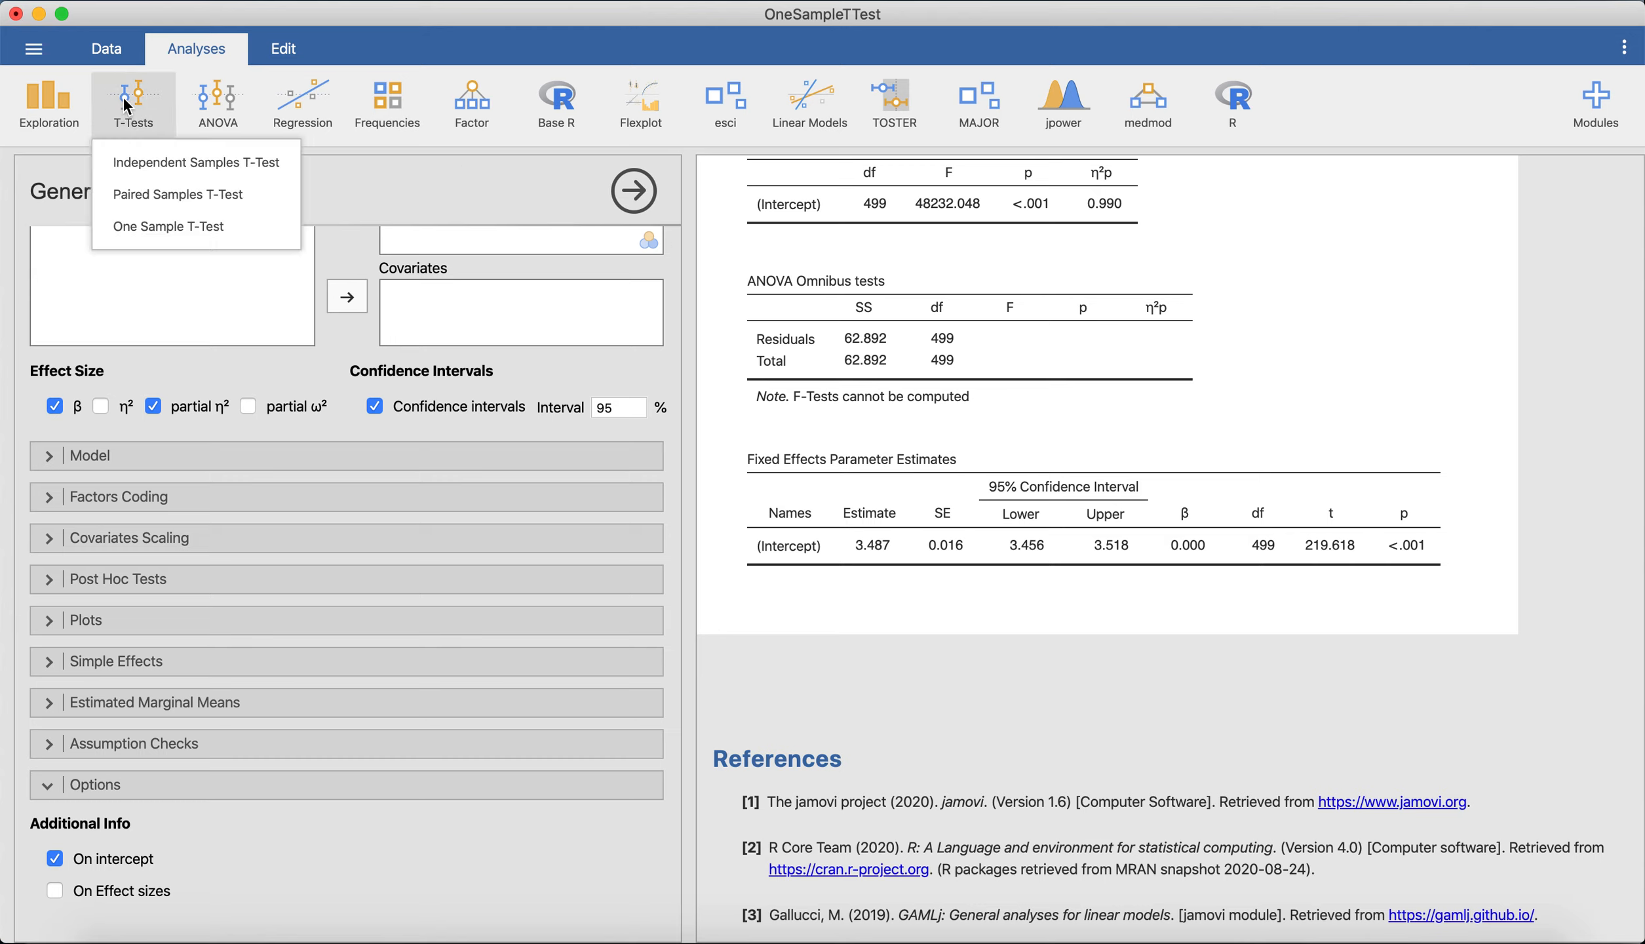
left_click(158, 229)
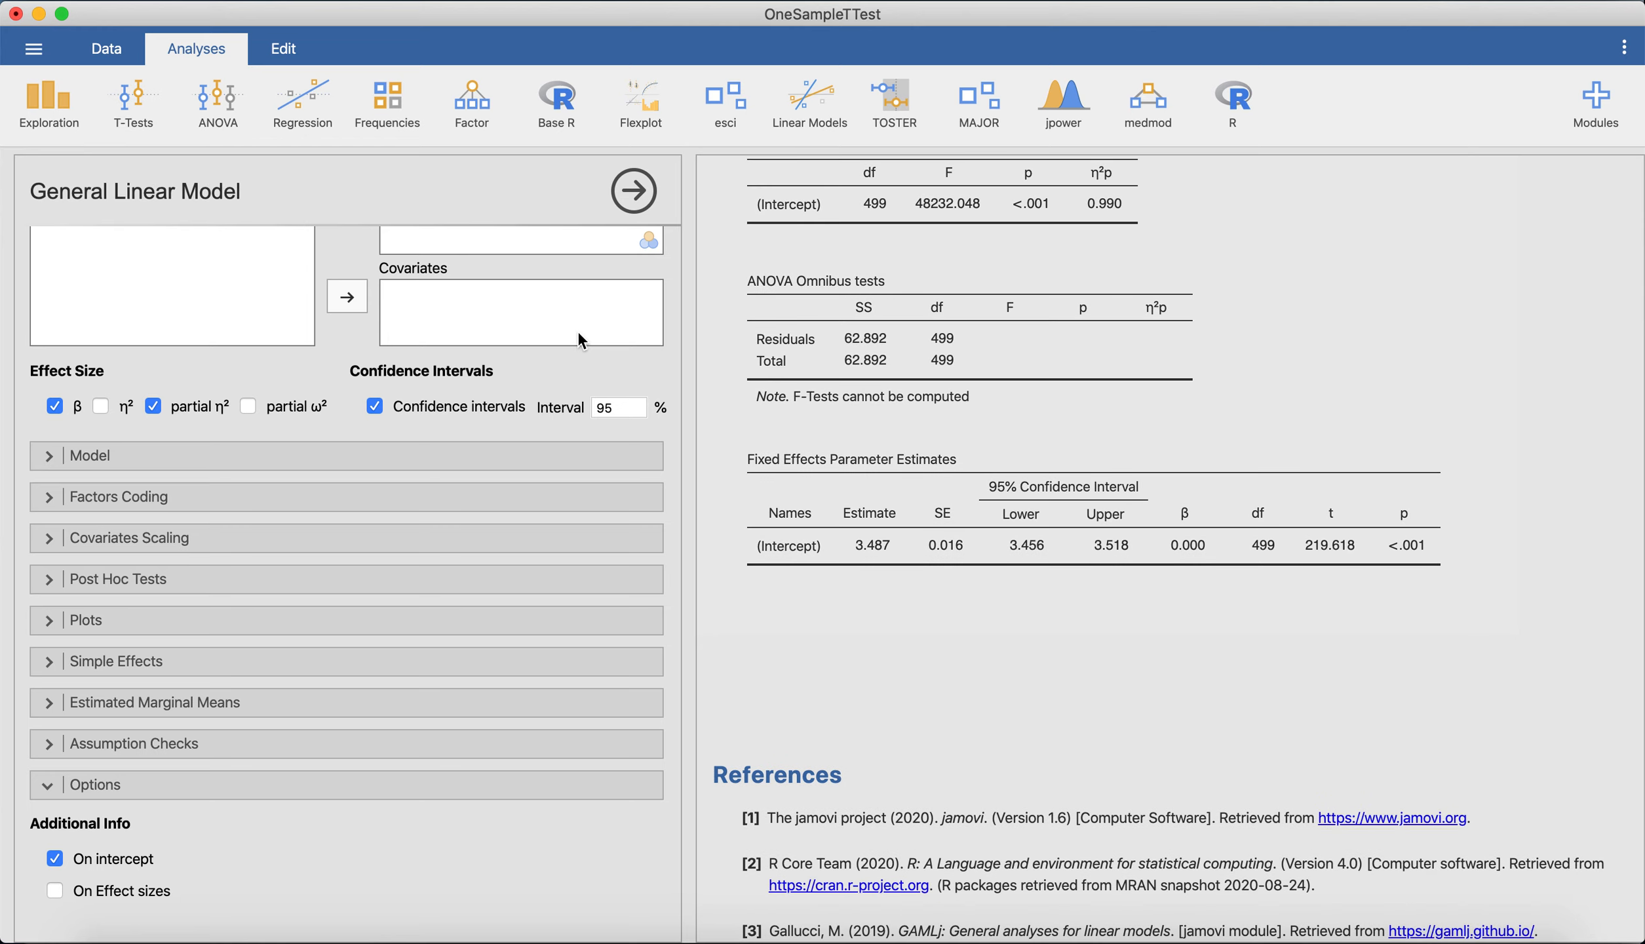
left_click(222, 286)
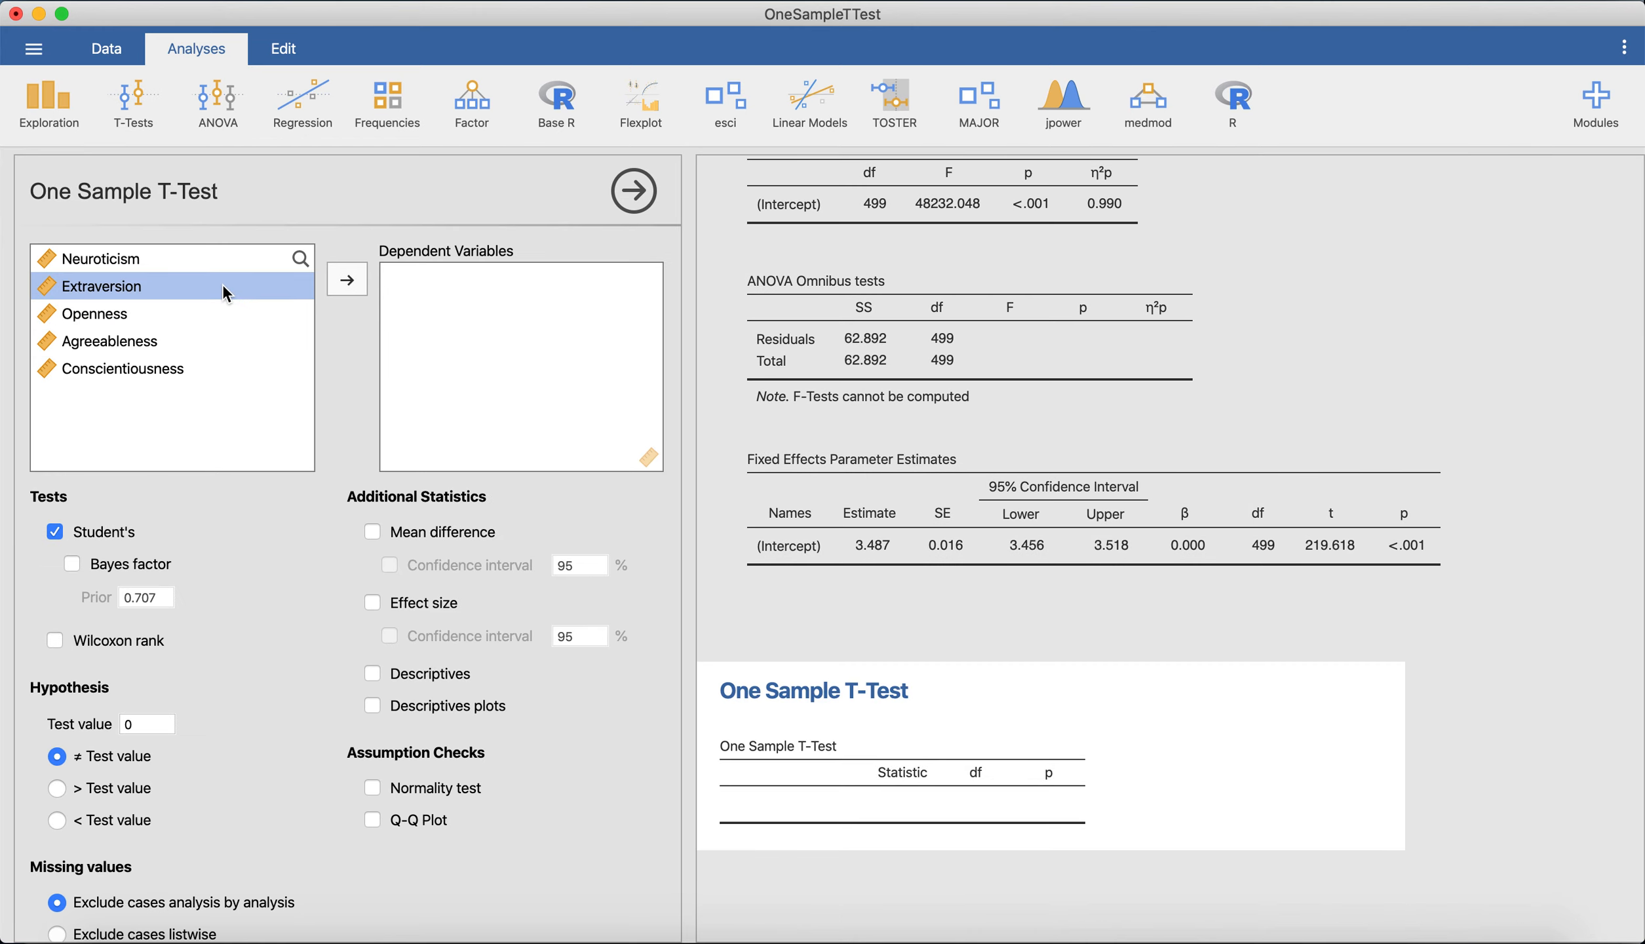
left_click(347, 285)
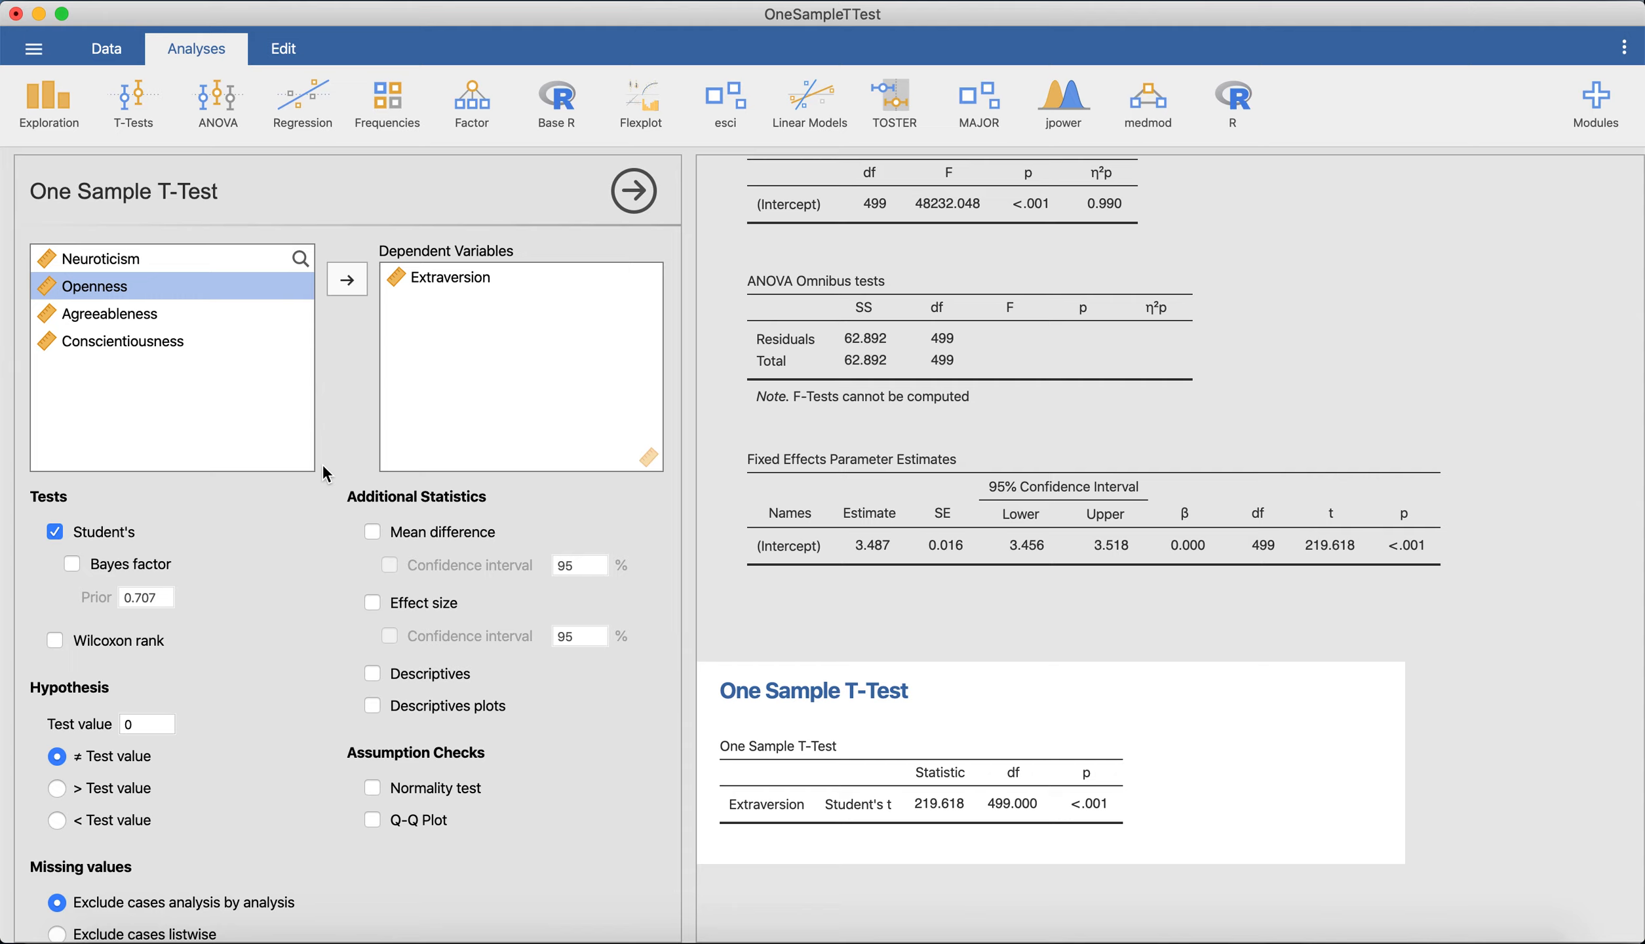
left_click(150, 718)
type("3")
left_click(248, 728)
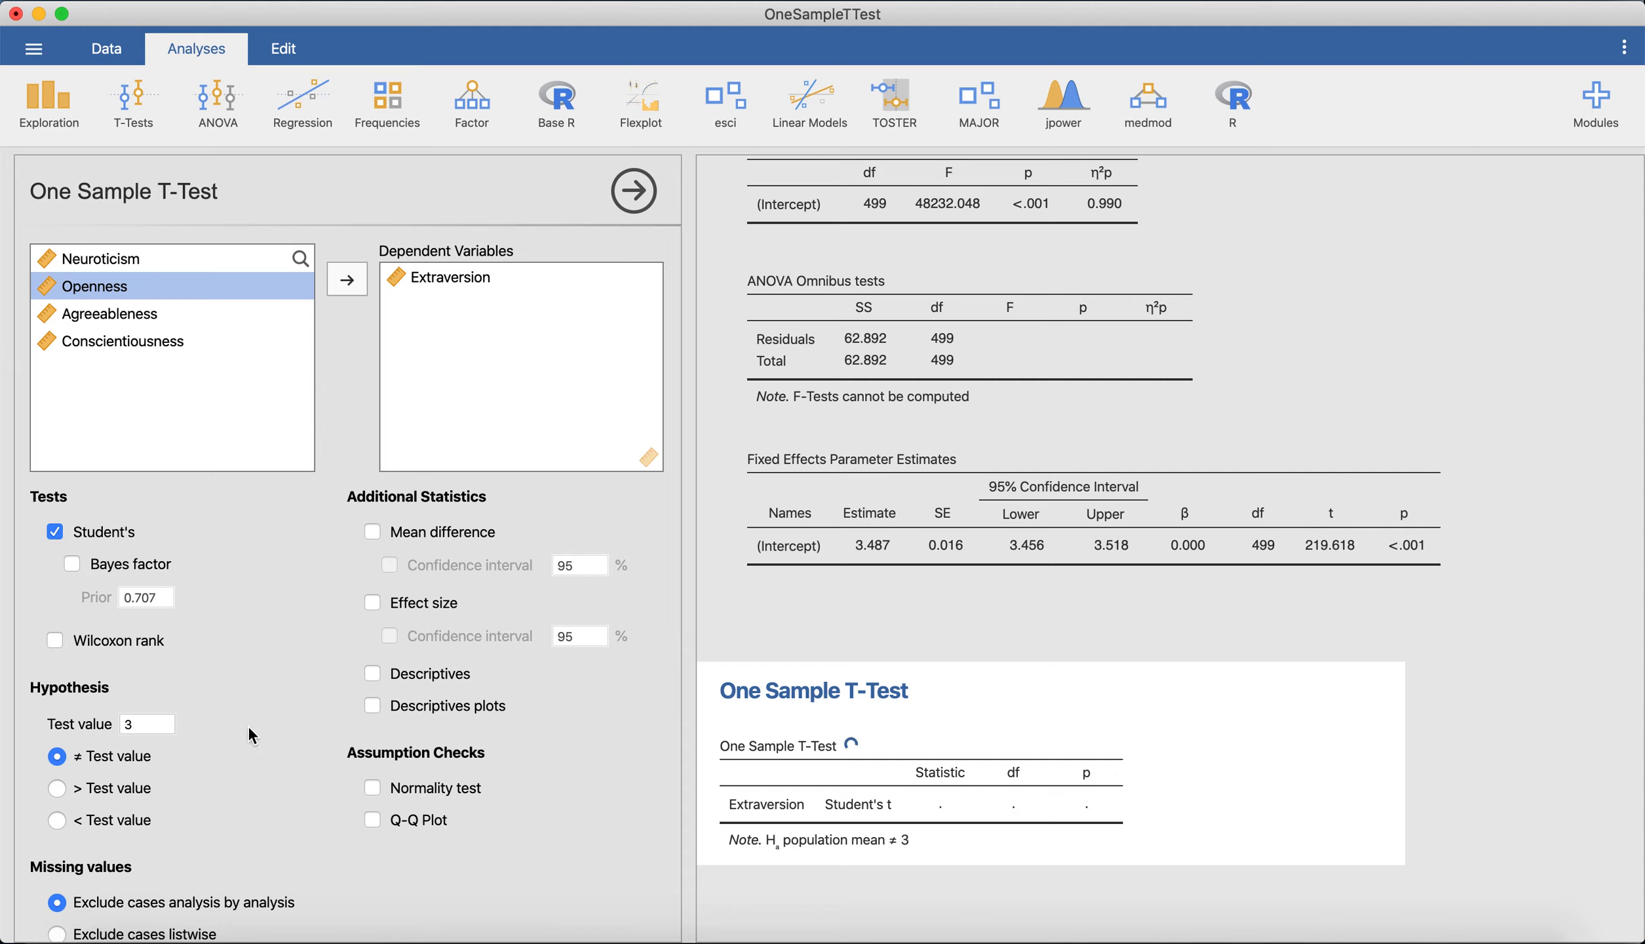
Add the mean difference with its 95% confidence interval and the descriptives to the One Sample T-Test against 3.
left_click(369, 534)
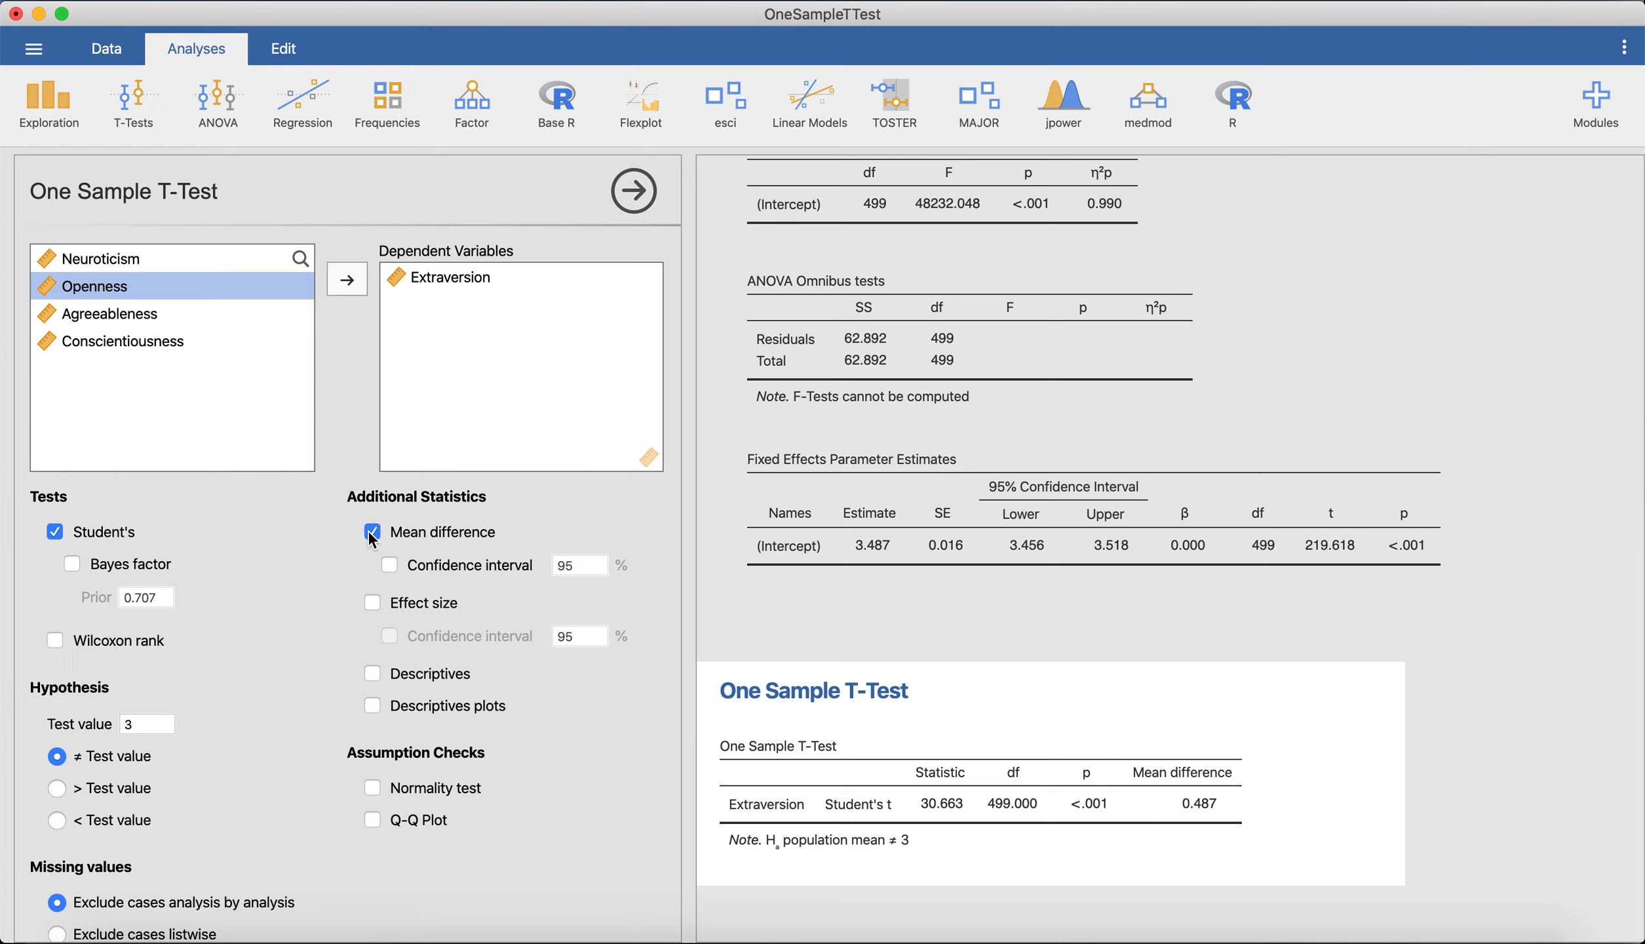
left_click(391, 565)
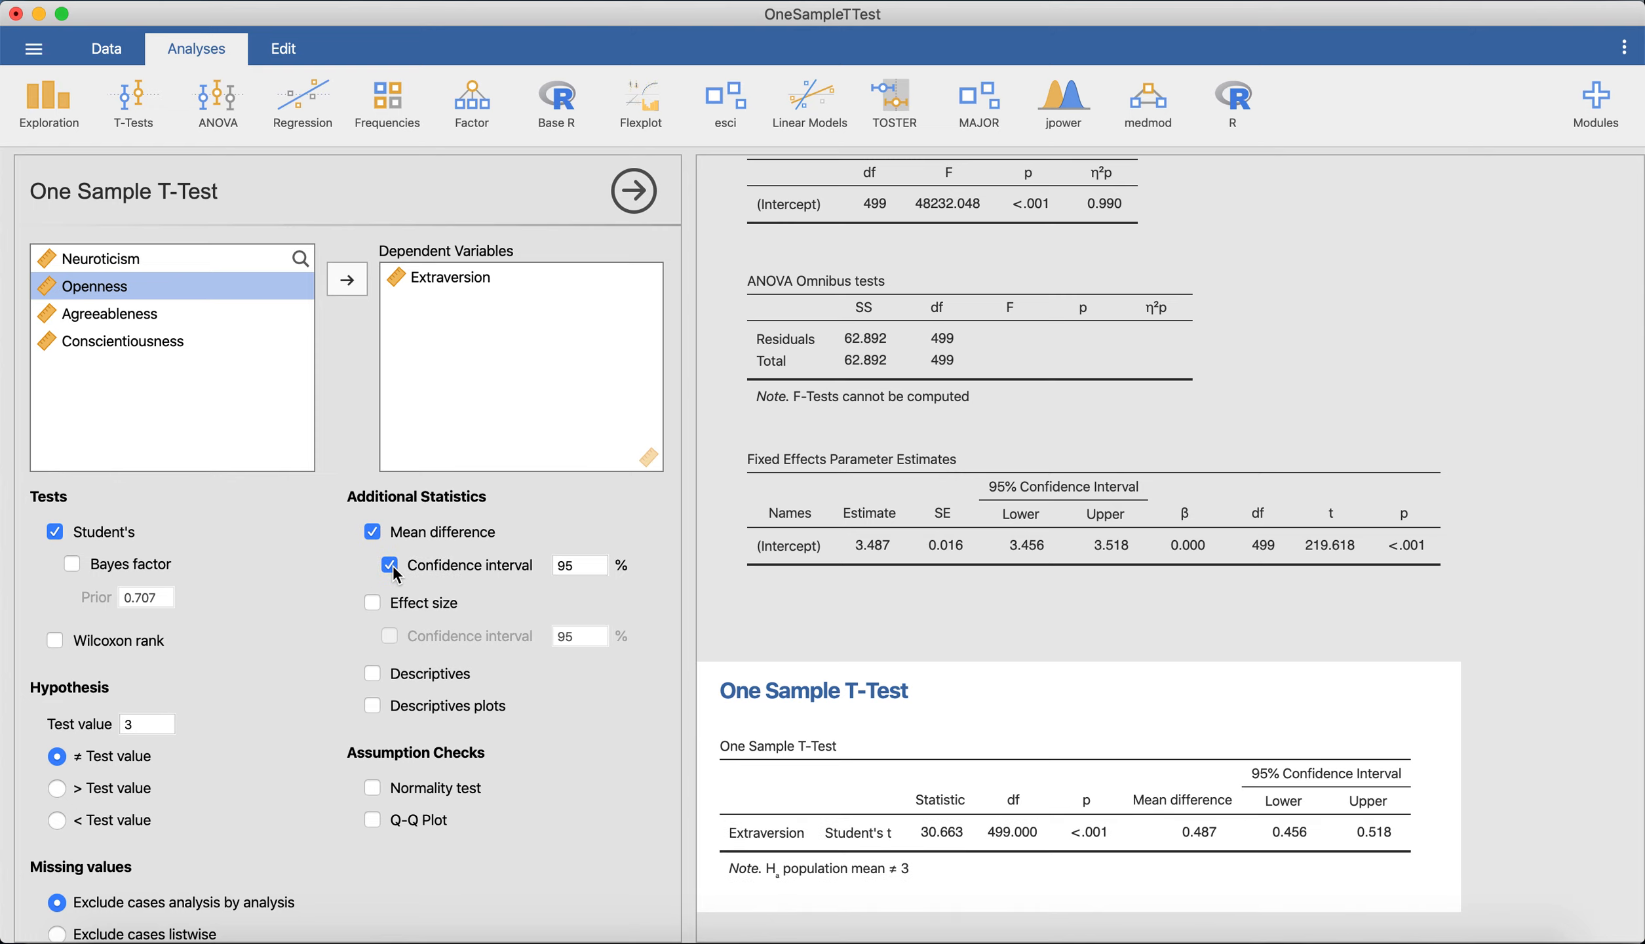
left_click(384, 675)
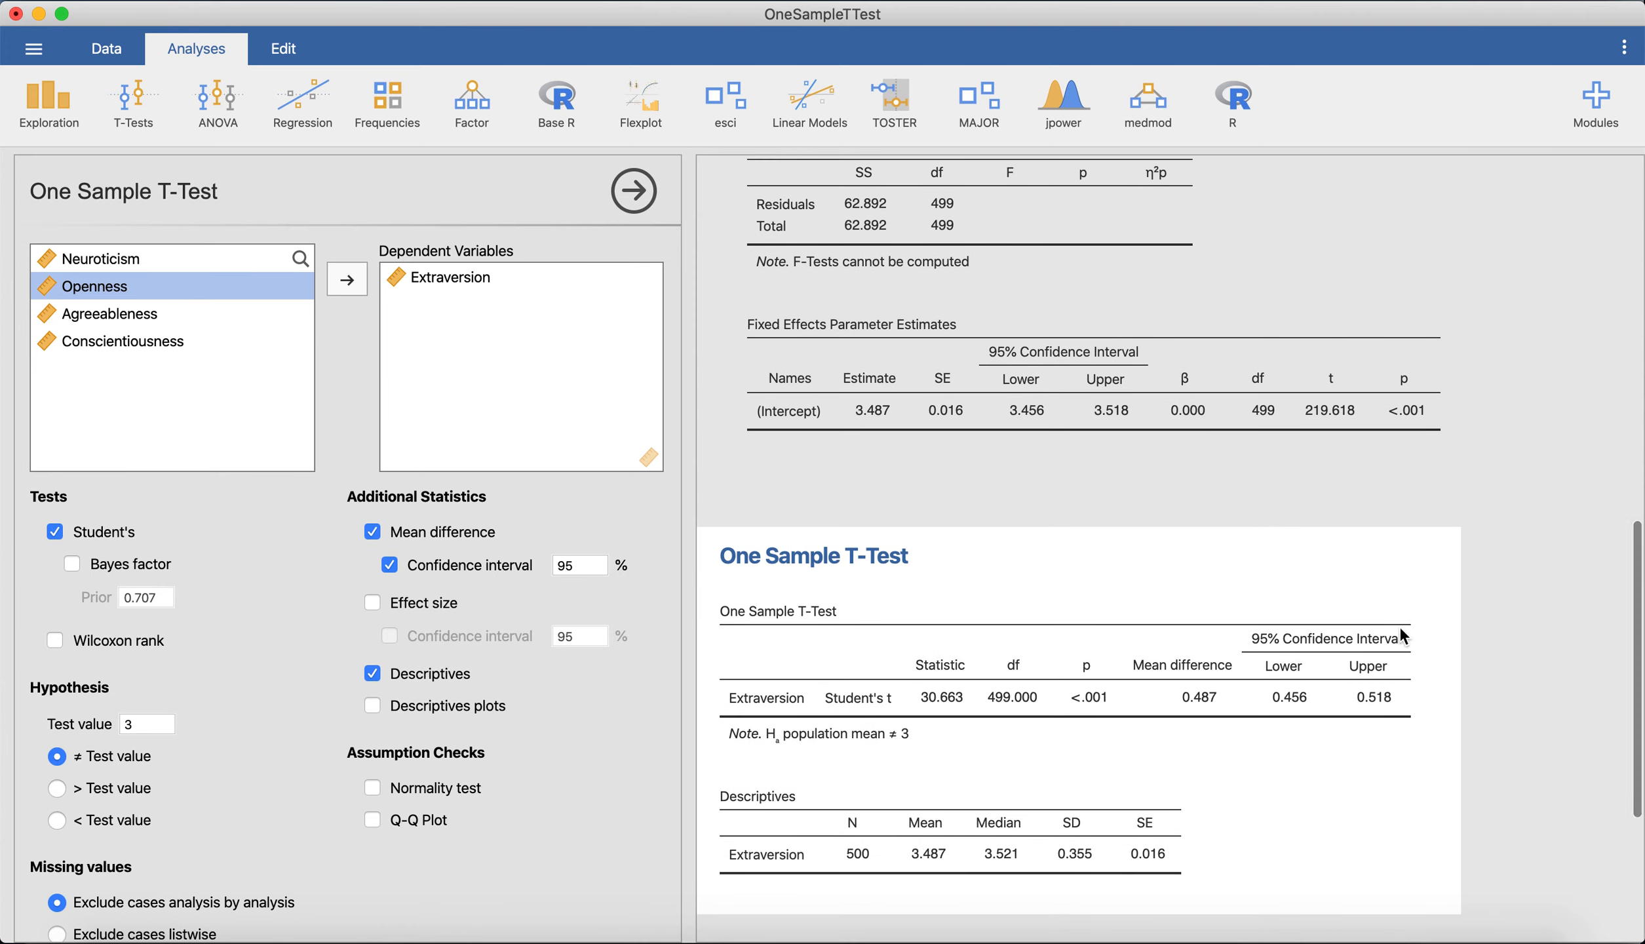
scroll(1401, 630, "down", 2)
scroll(995, 667, "down", 2)
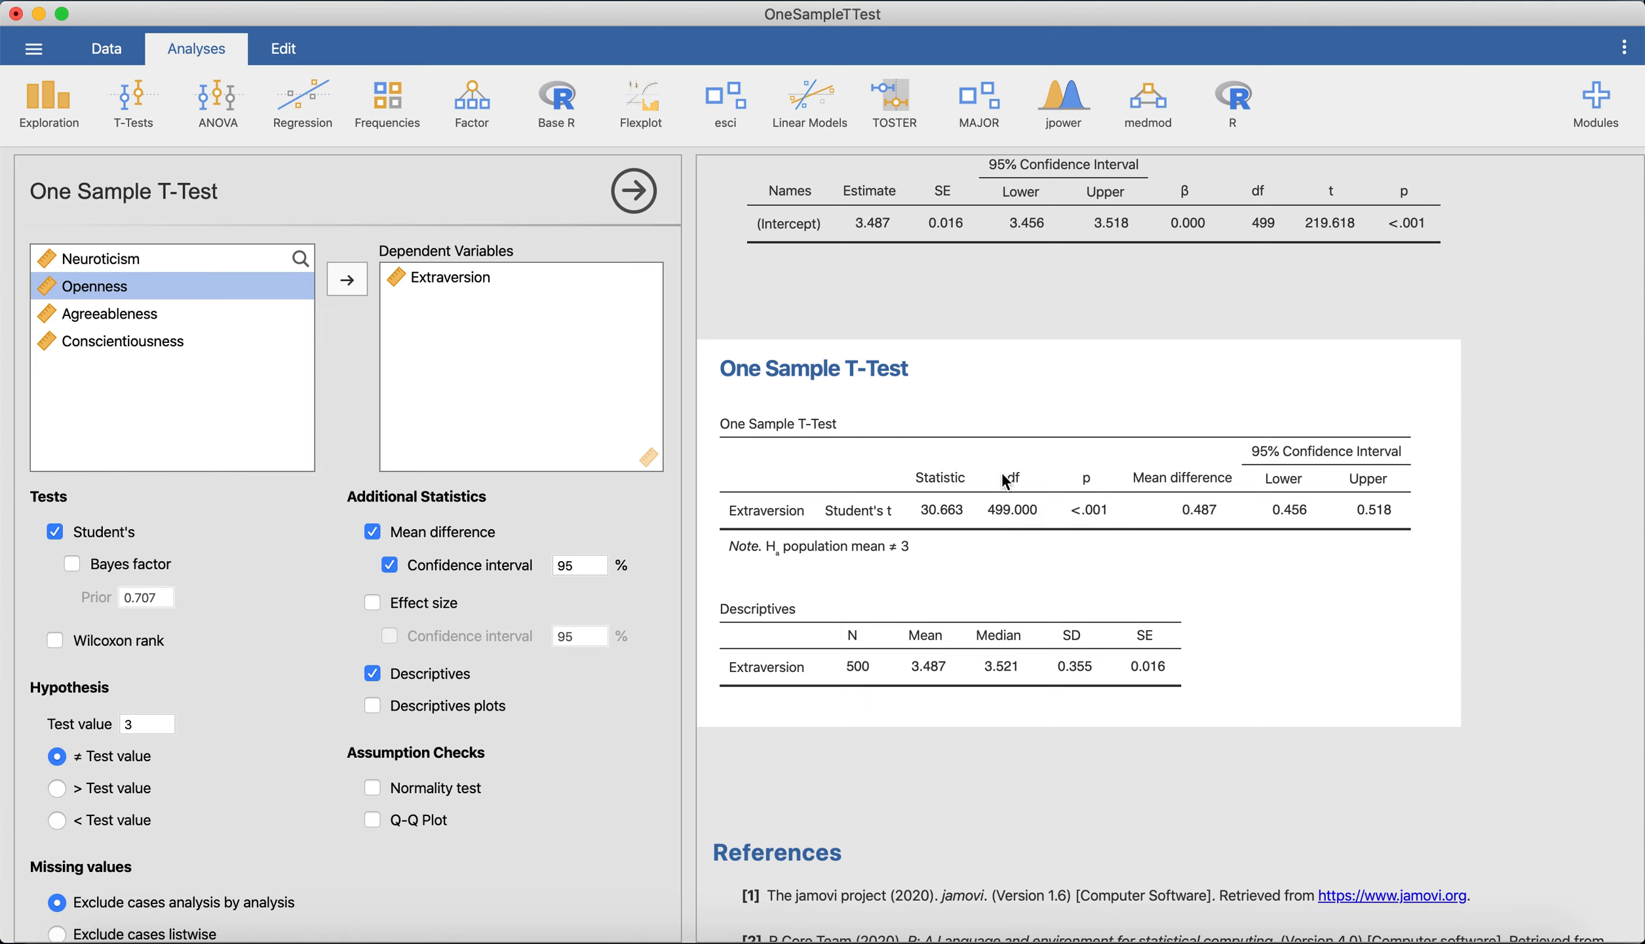
scroll(1033, 524, "down", 2)
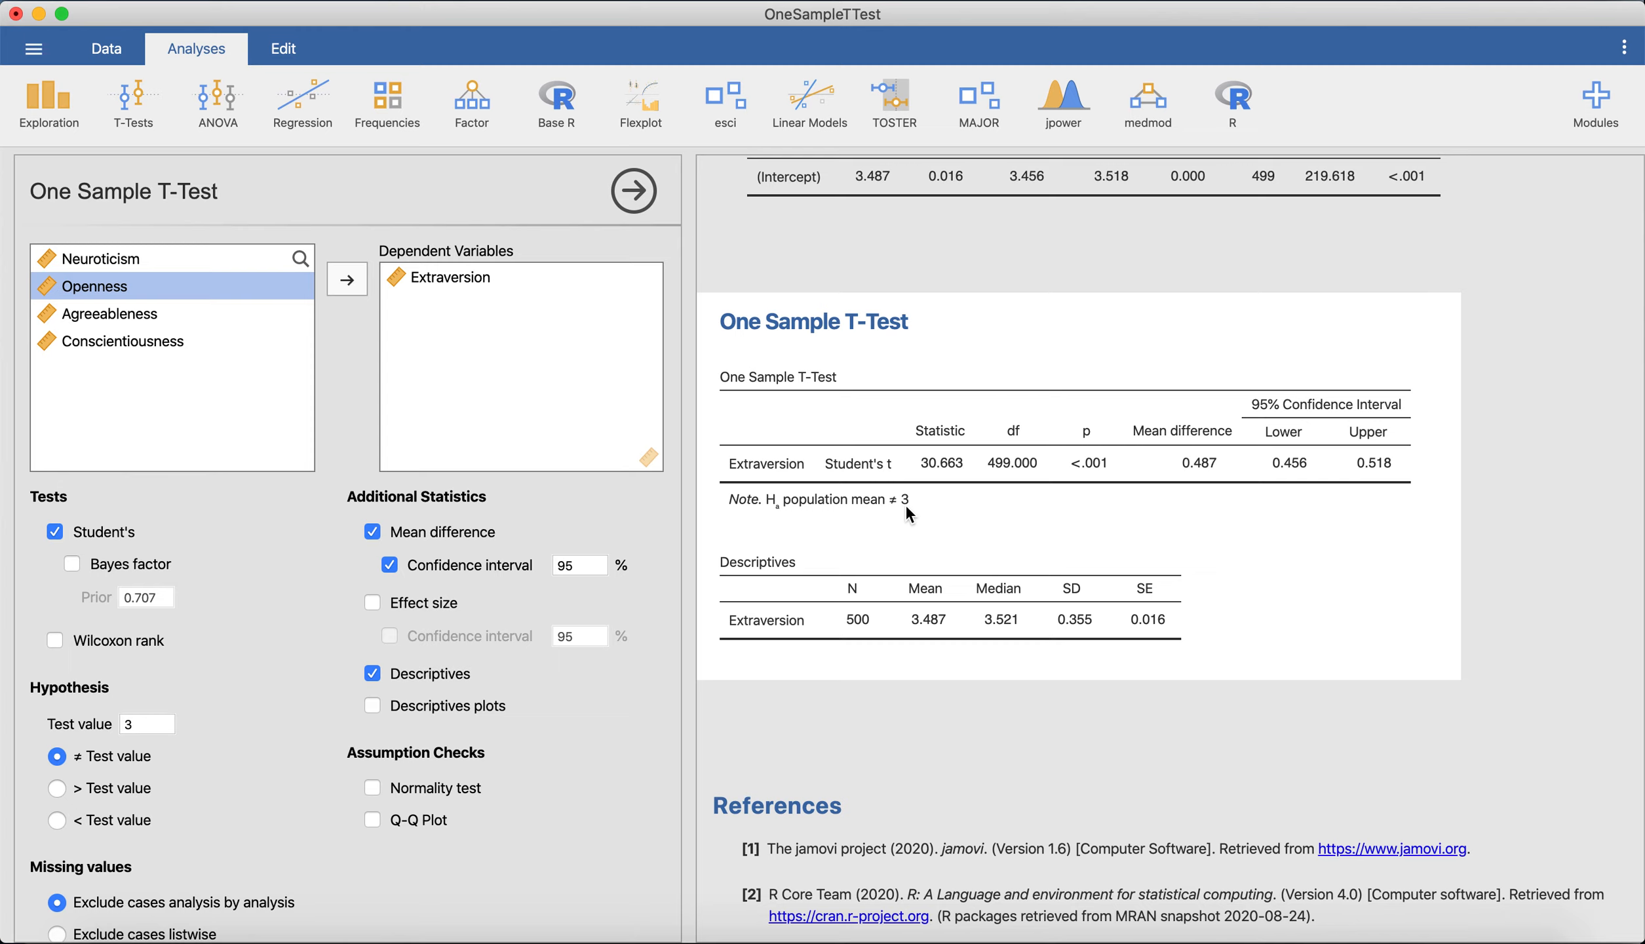
Create a new computed variable after Conscientiousness and name it Extraversion_Deviated3.
left_click(114, 51)
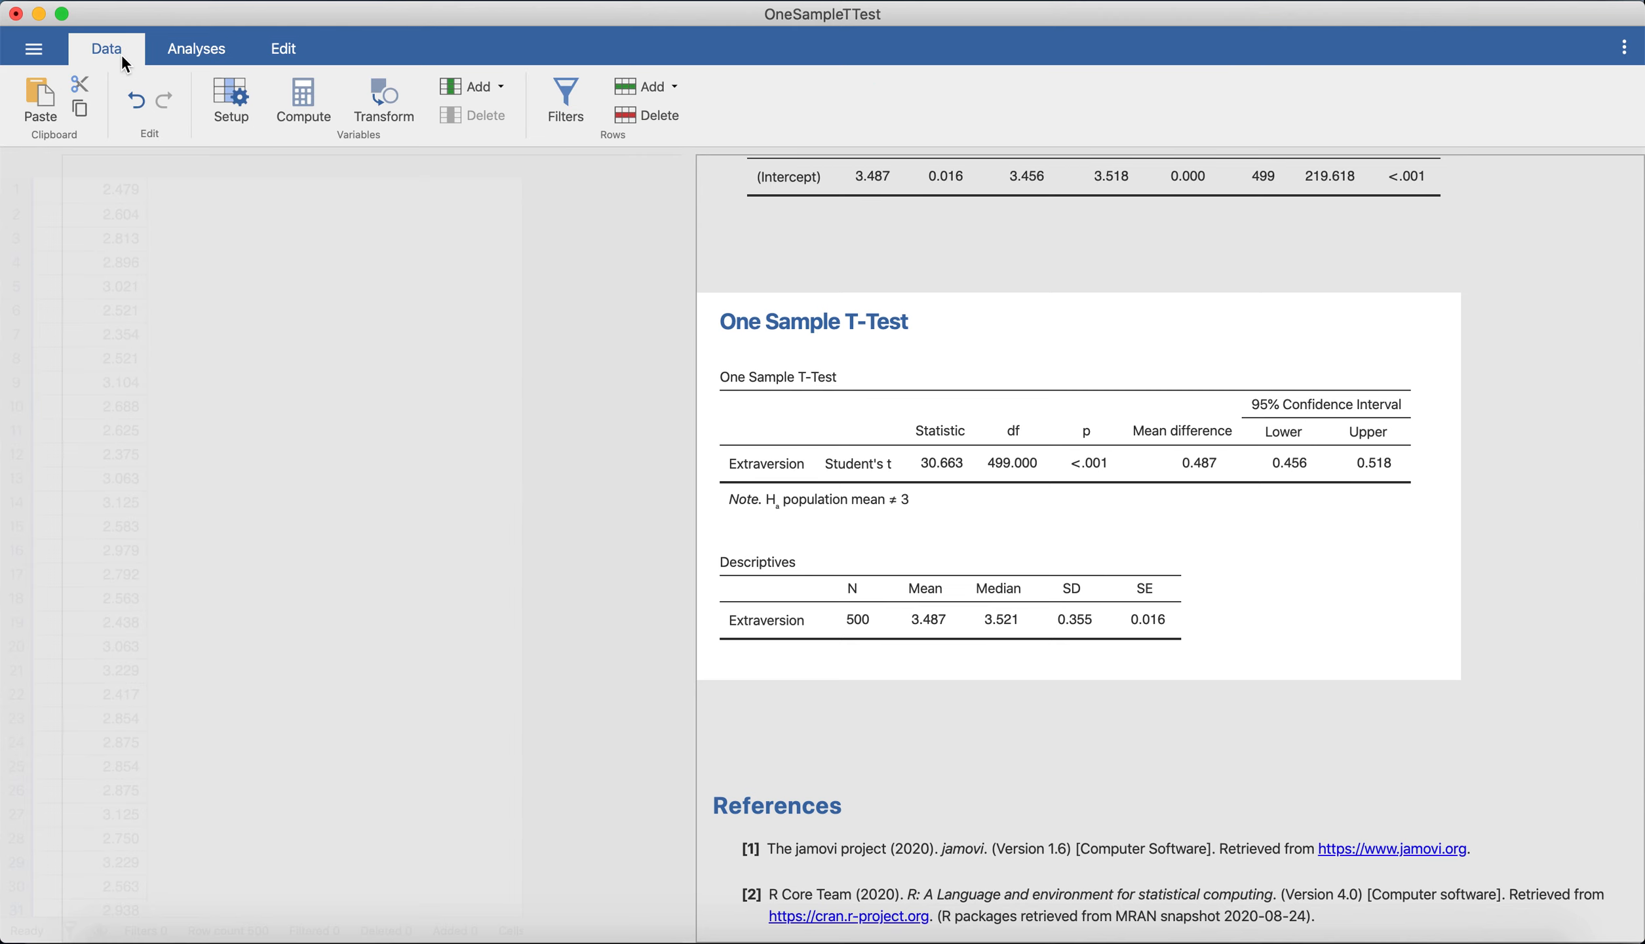
scroll(517, 293, "right", 5)
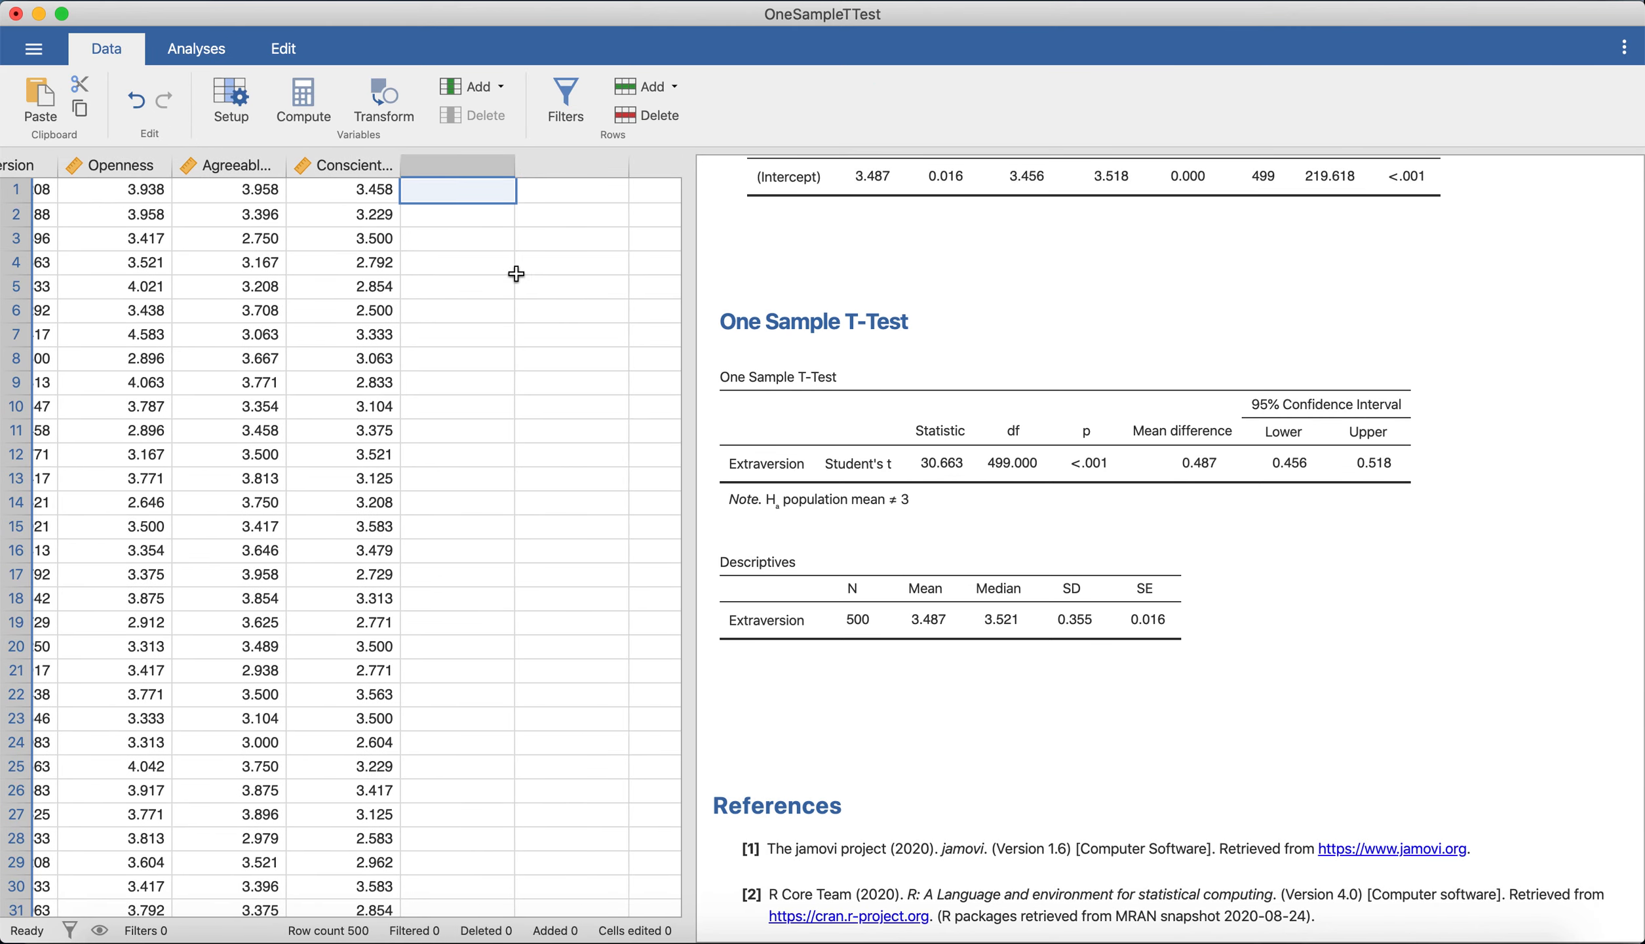
double_click(476, 166)
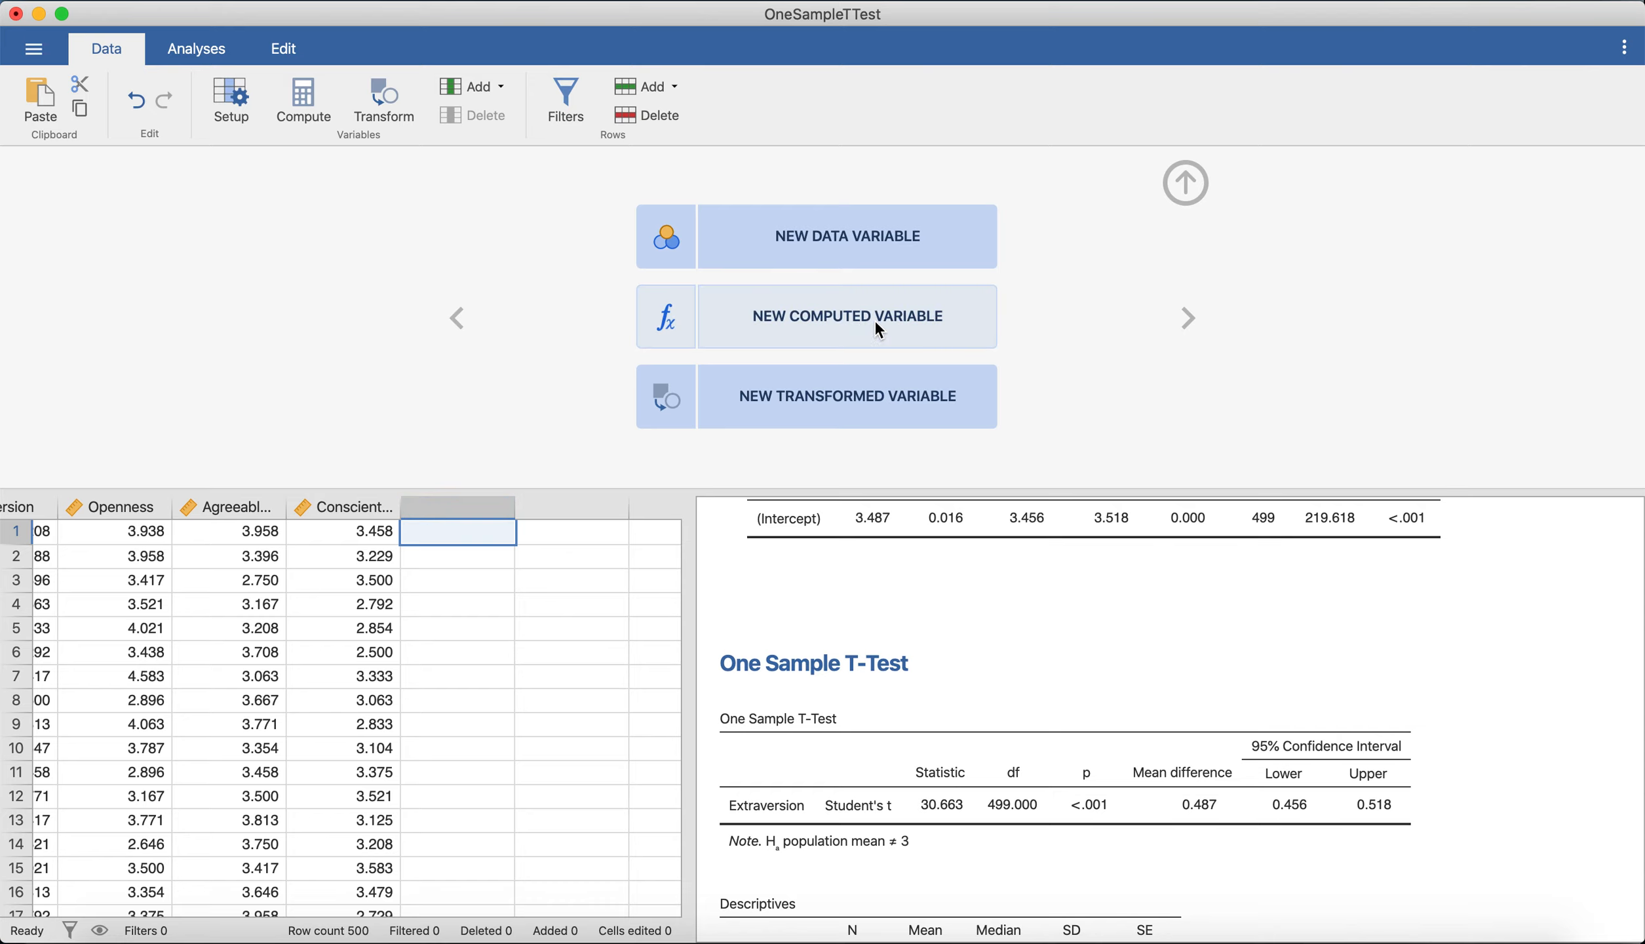
left_click(915, 325)
left_click(651, 200)
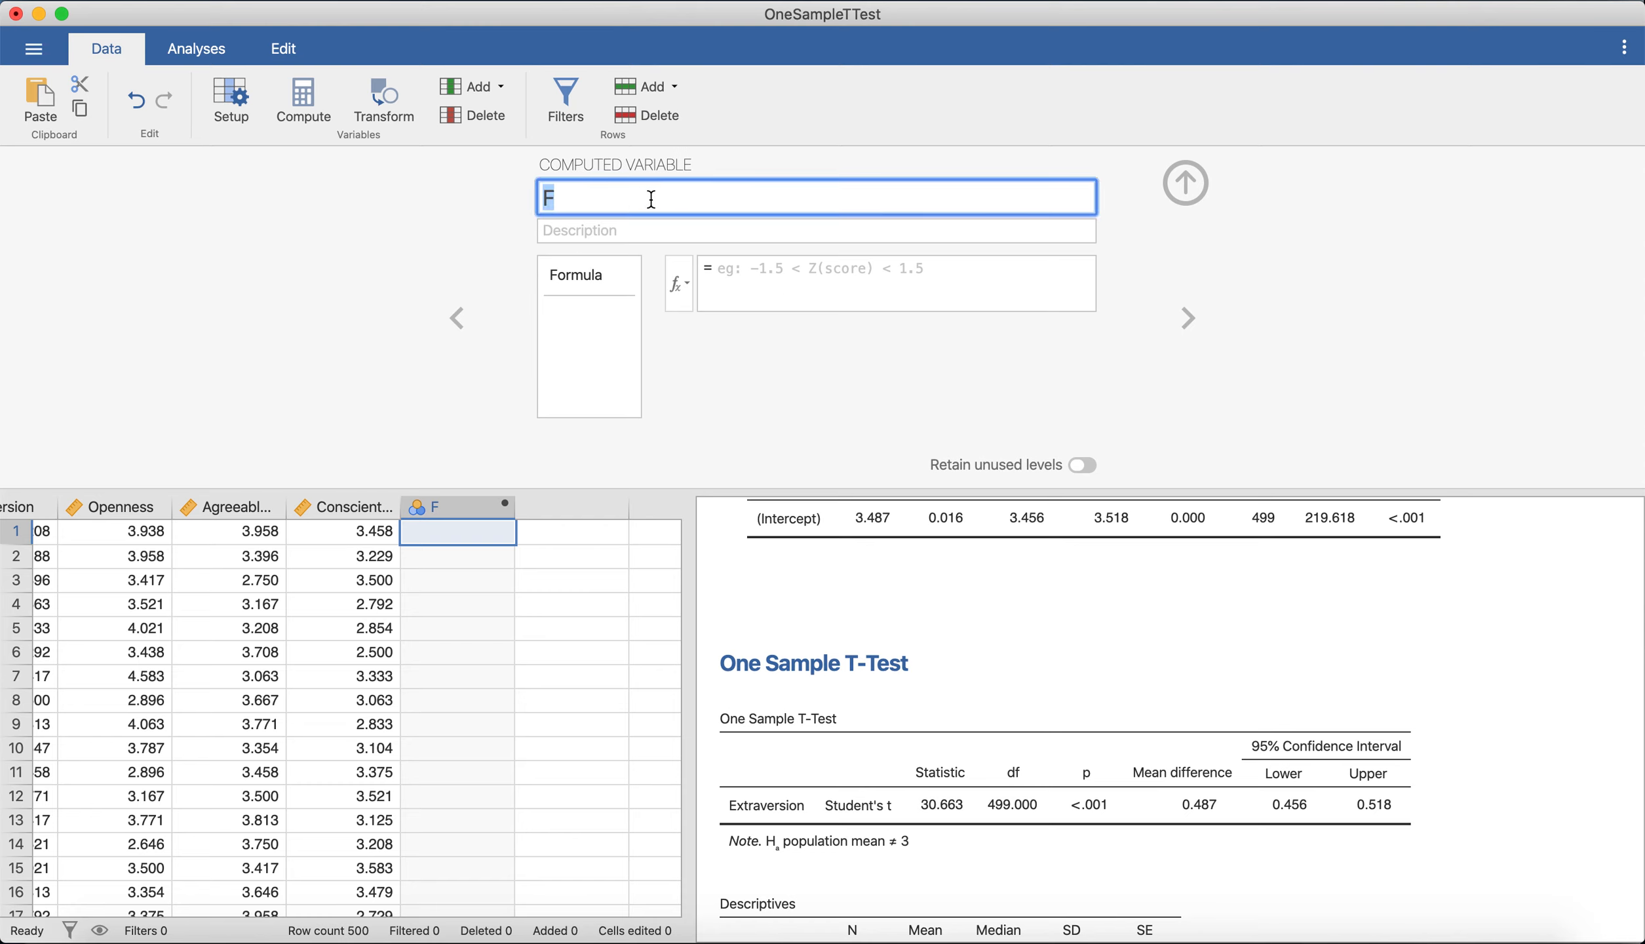
scroll(356, 662, "left", 5)
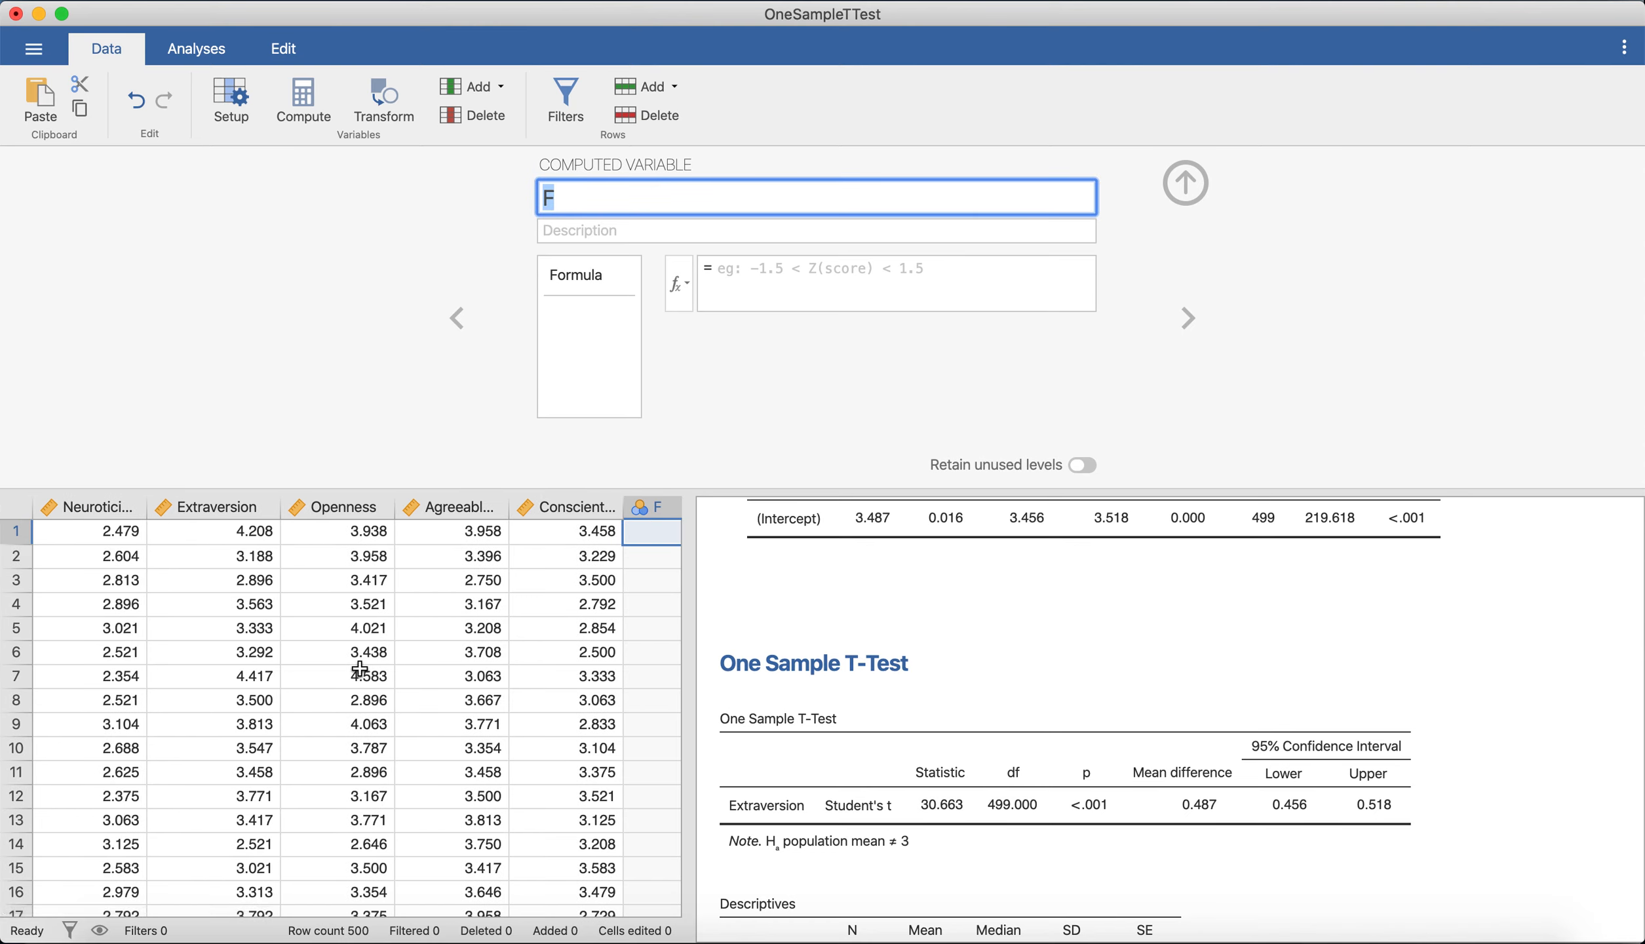
type("Extraversion_")
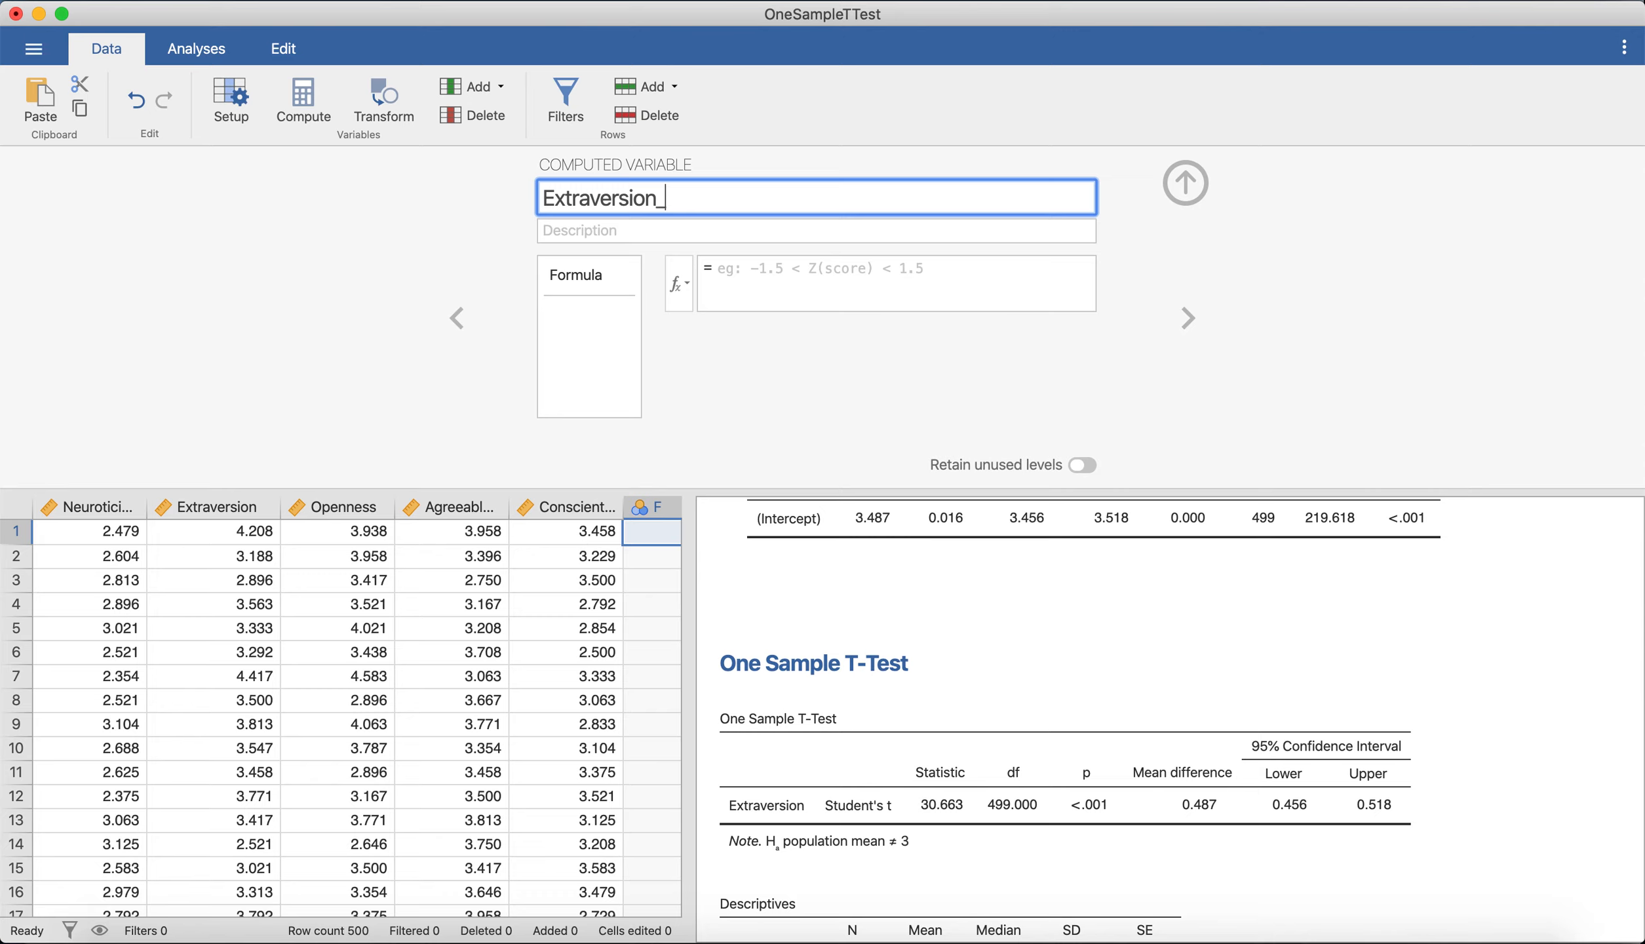
type("Deviated3")
Set the formula of Extraversion_Deviated3 to Extraversion - 3.
left_click(893, 285)
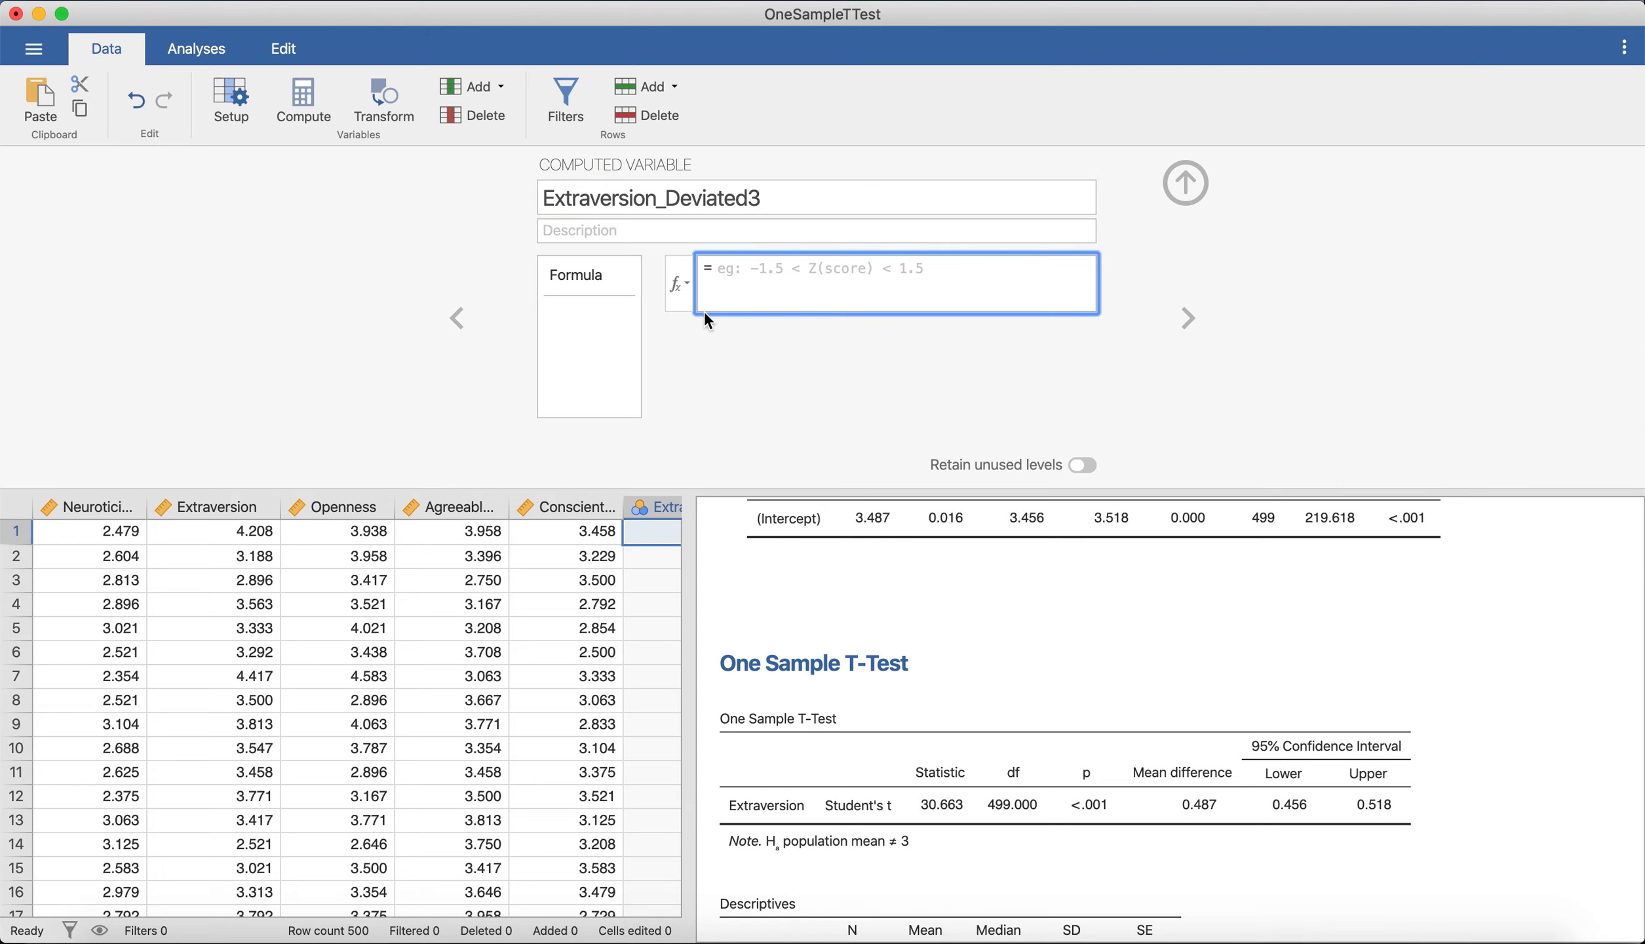
left_click(672, 291)
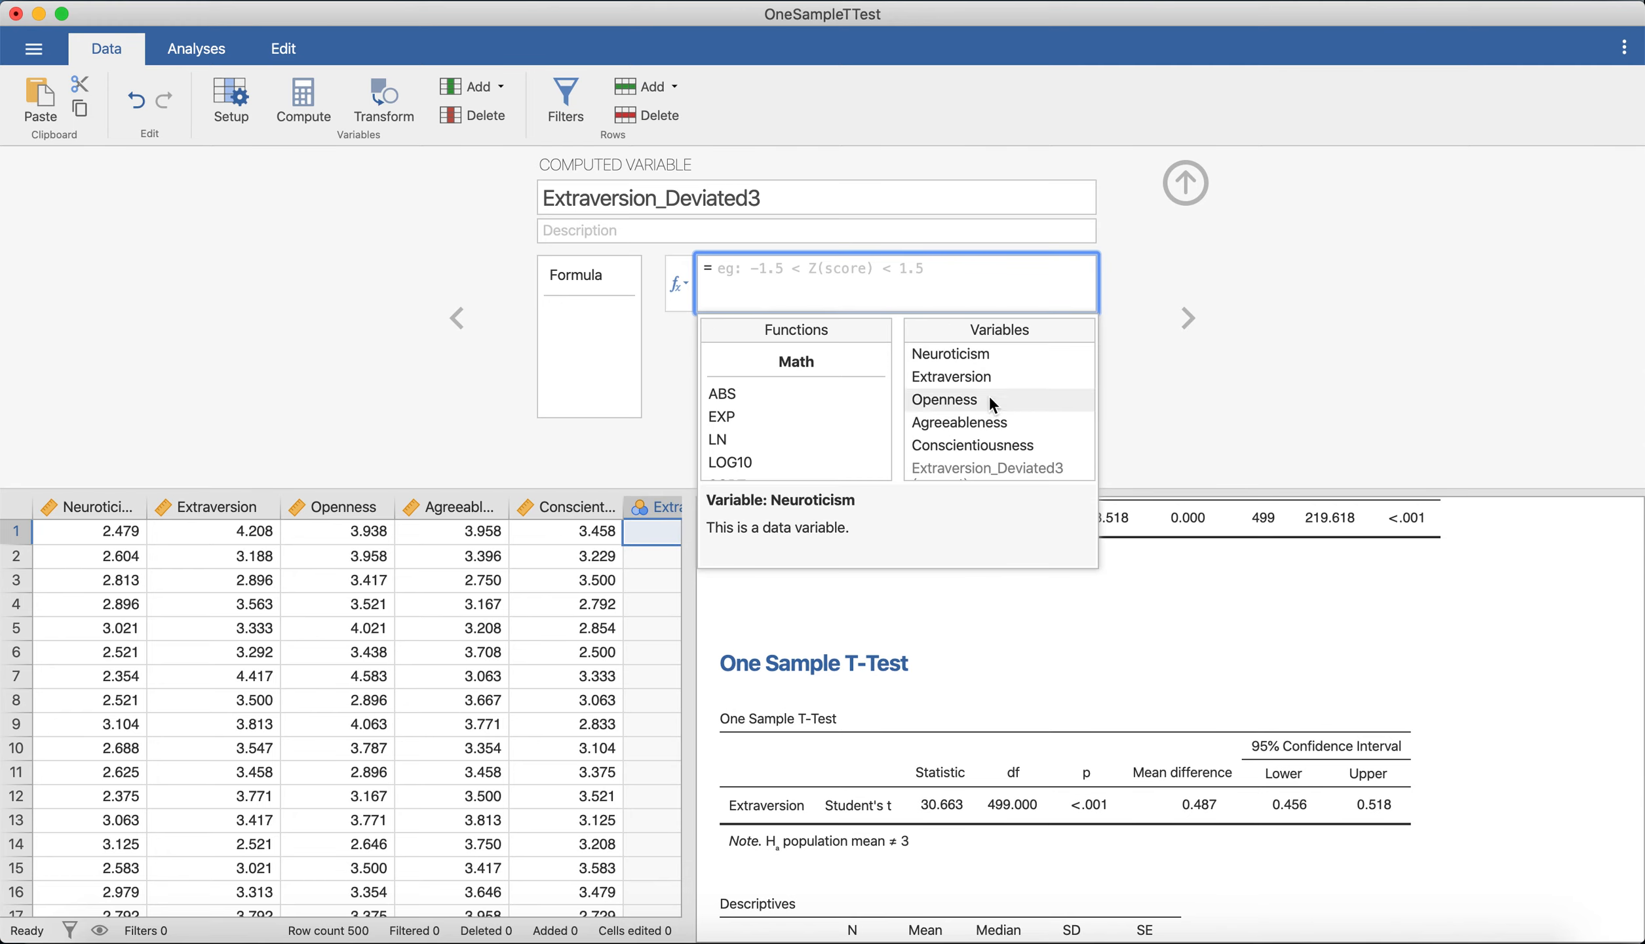
double_click(1013, 374)
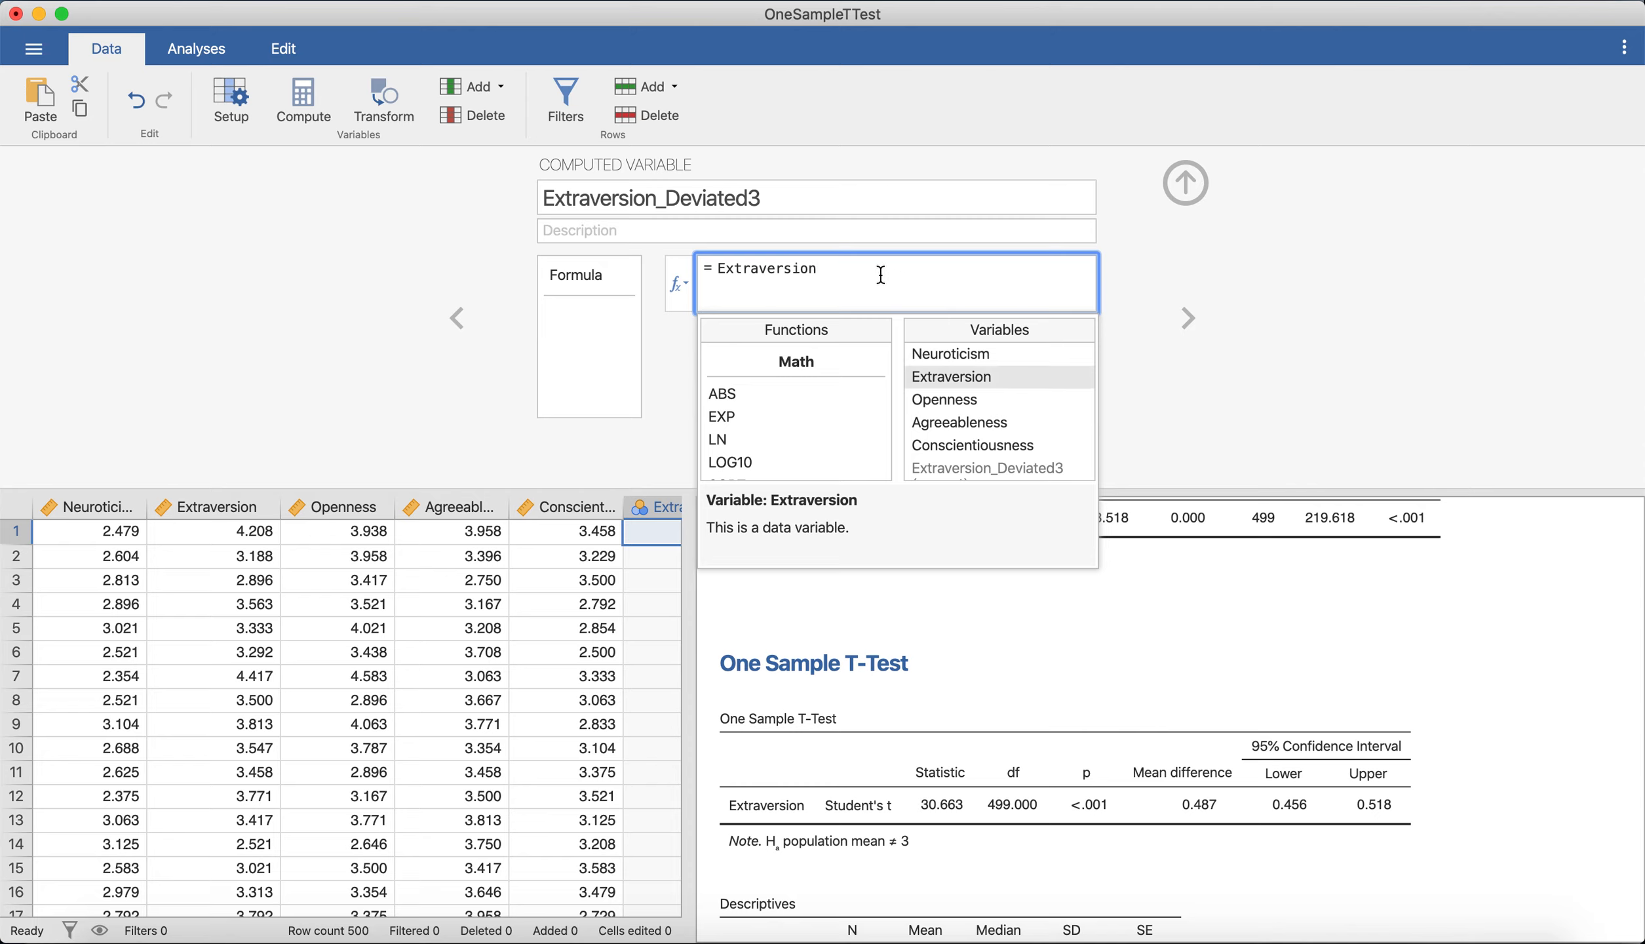
type("- 3")
left_click(1475, 315)
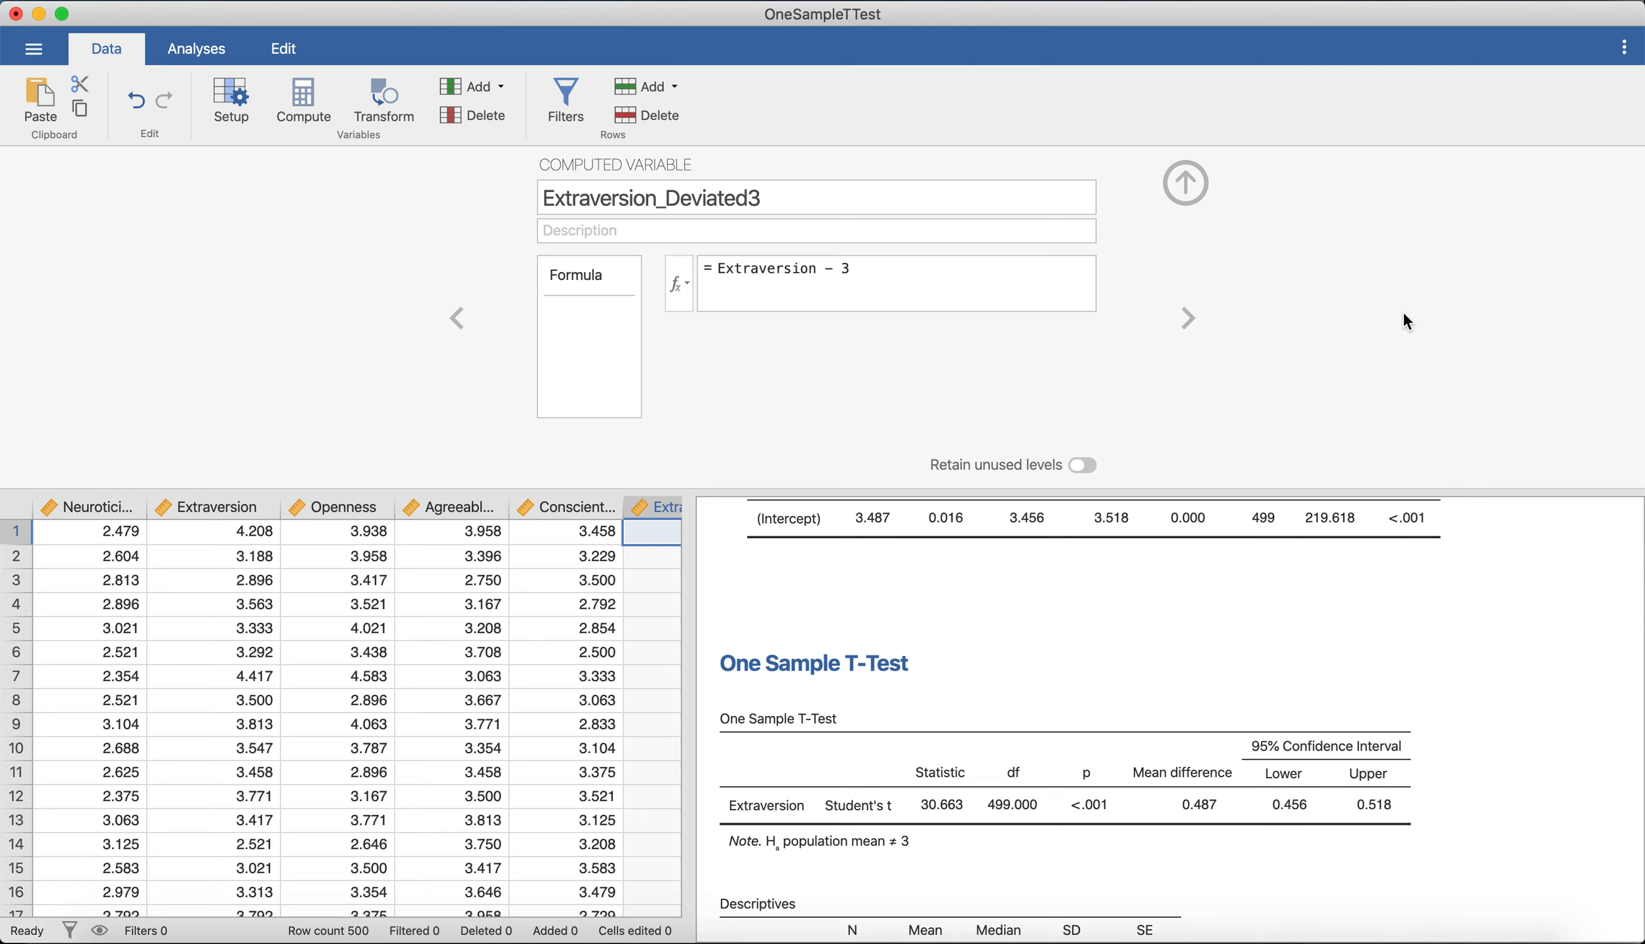
Widen the Extraversion_Deviated3 column to fit its full name, check its computed values and close the variable editor.
scroll(429, 650, "right", 3)
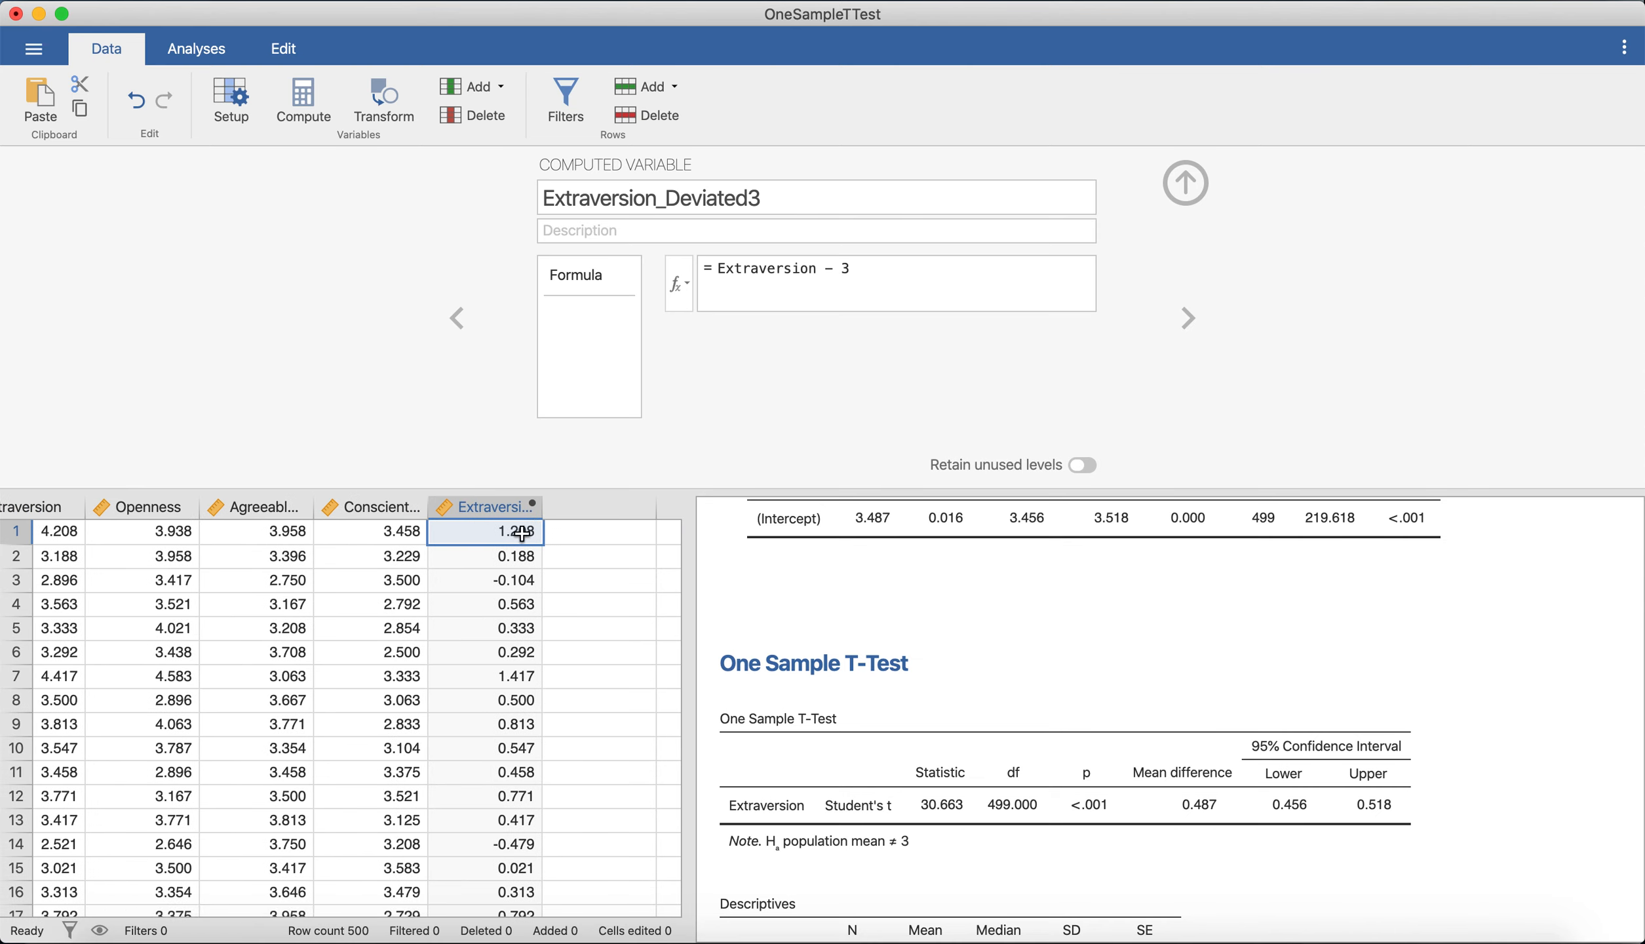
left_click_drag(544, 515, 644, 516)
scroll(486, 602, "down", 3)
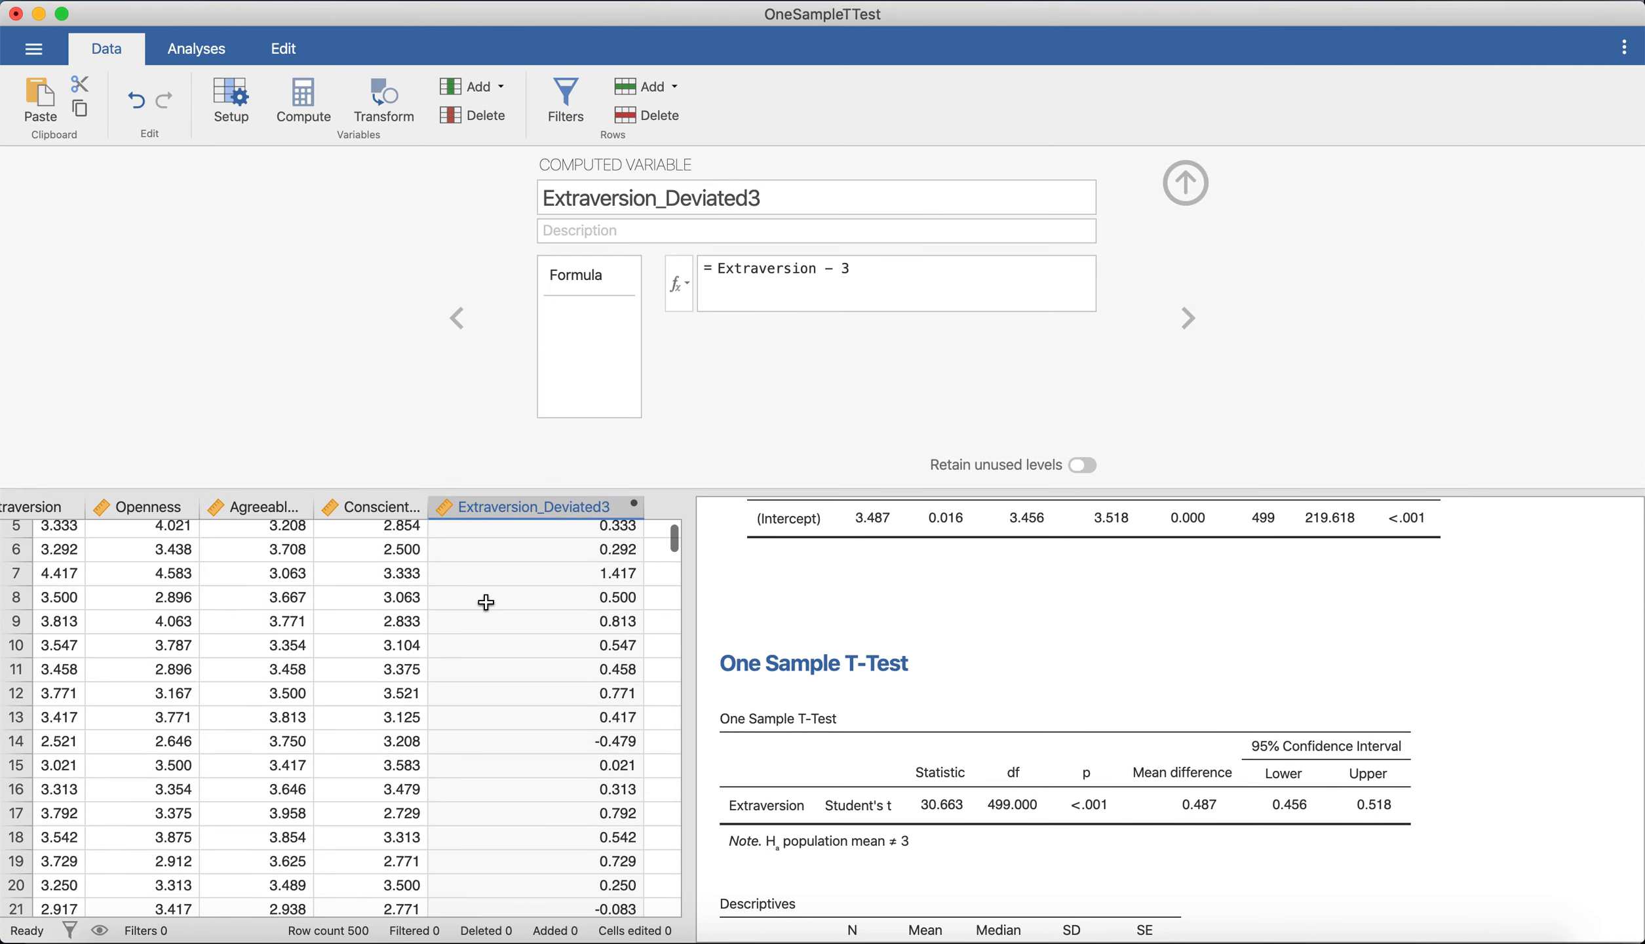
scroll(486, 602, "up", 4)
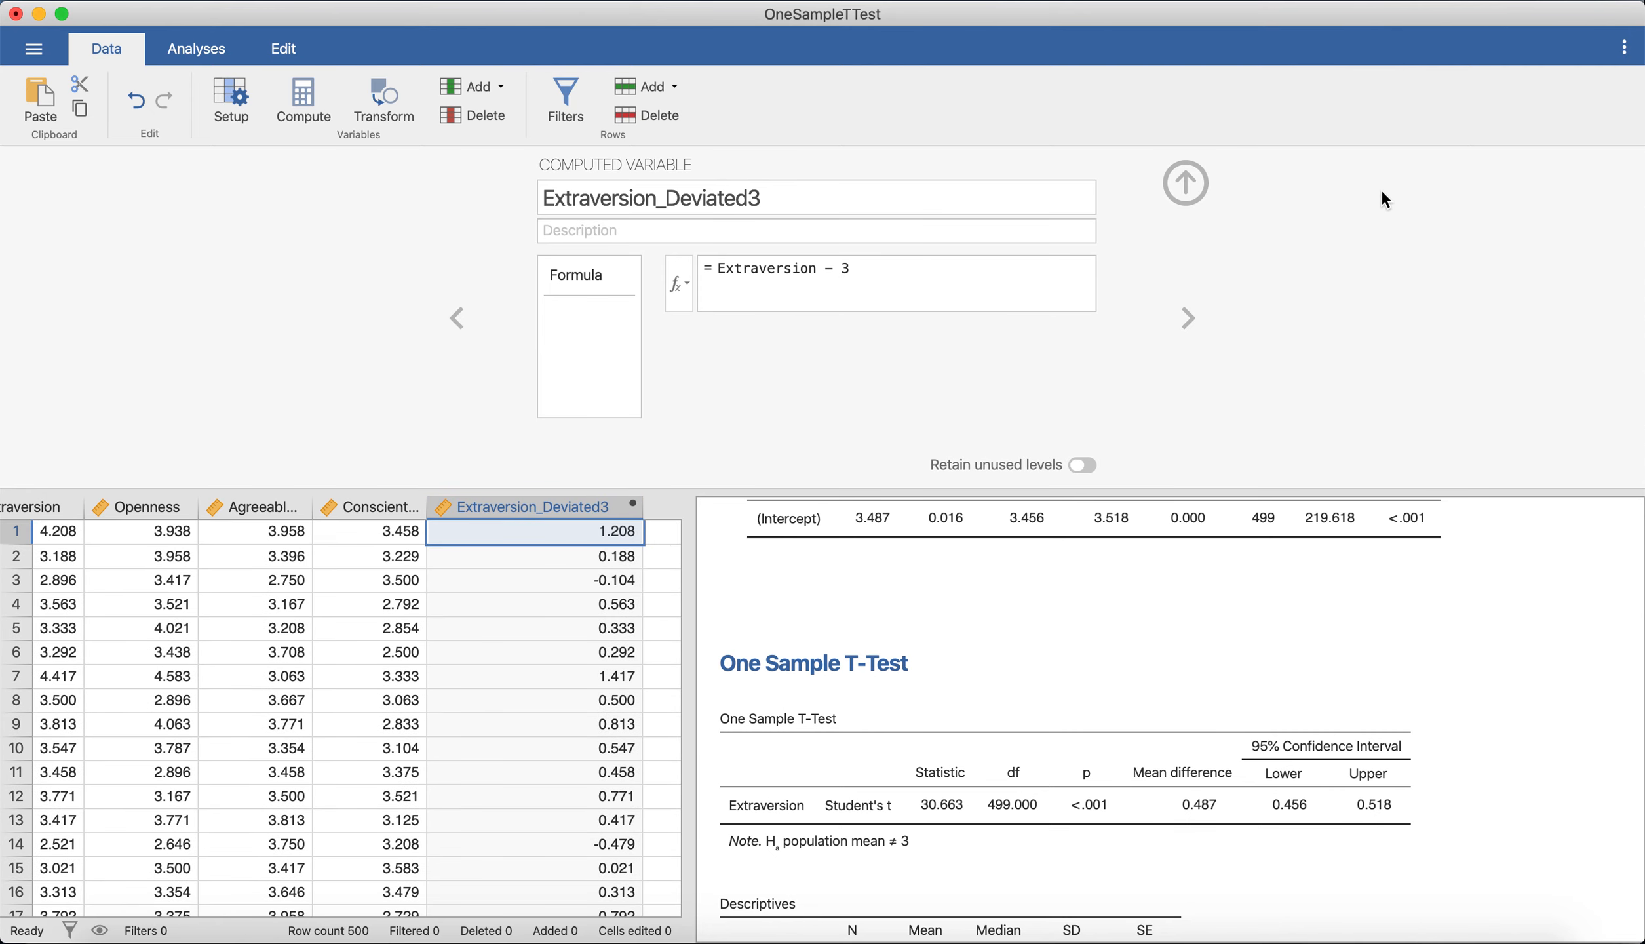
left_click(1200, 185)
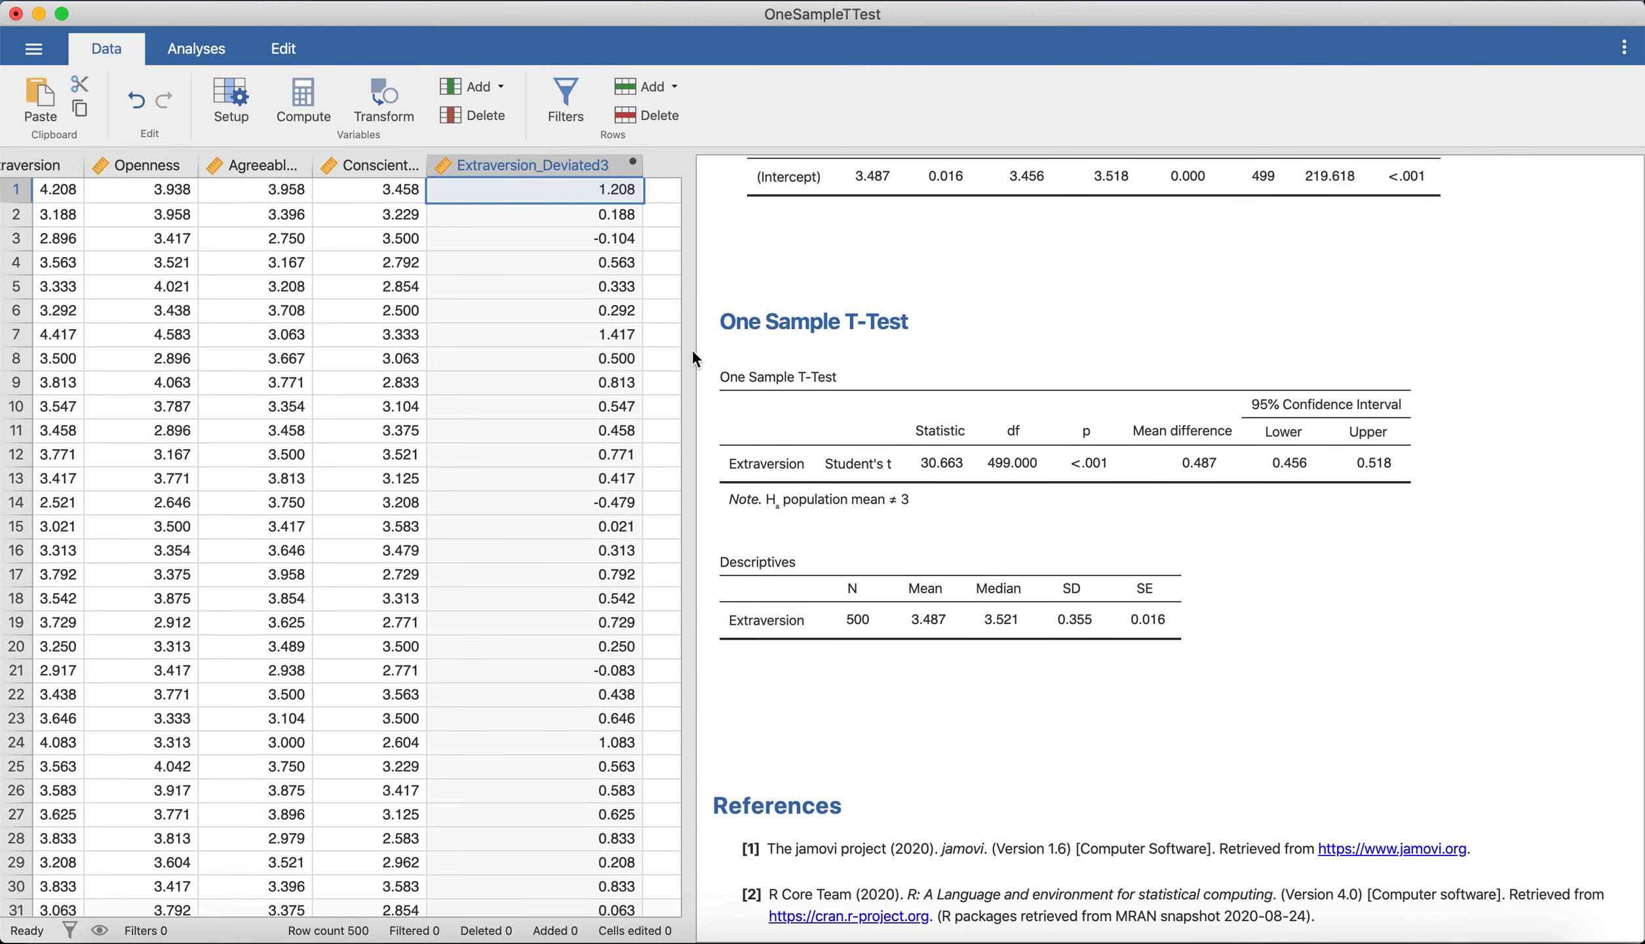
Create a General Linear Model with Extraversion_Deviated3 as the dependent variable and no predictors, including the additional info on the intercept.
left_click(218, 57)
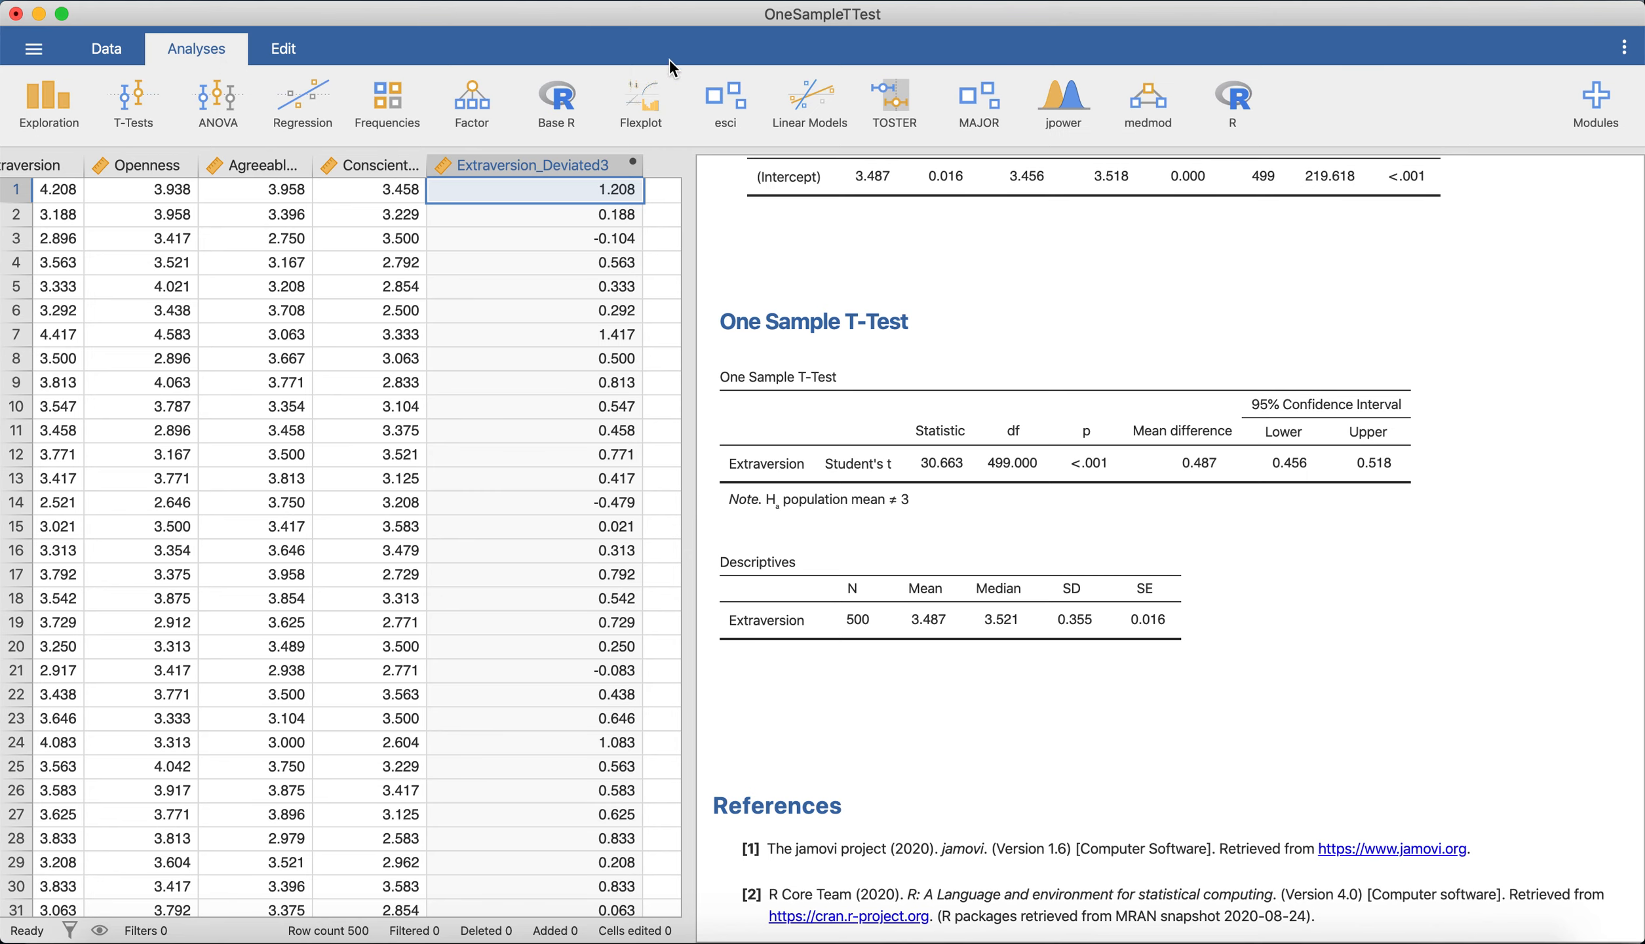
left_click(823, 94)
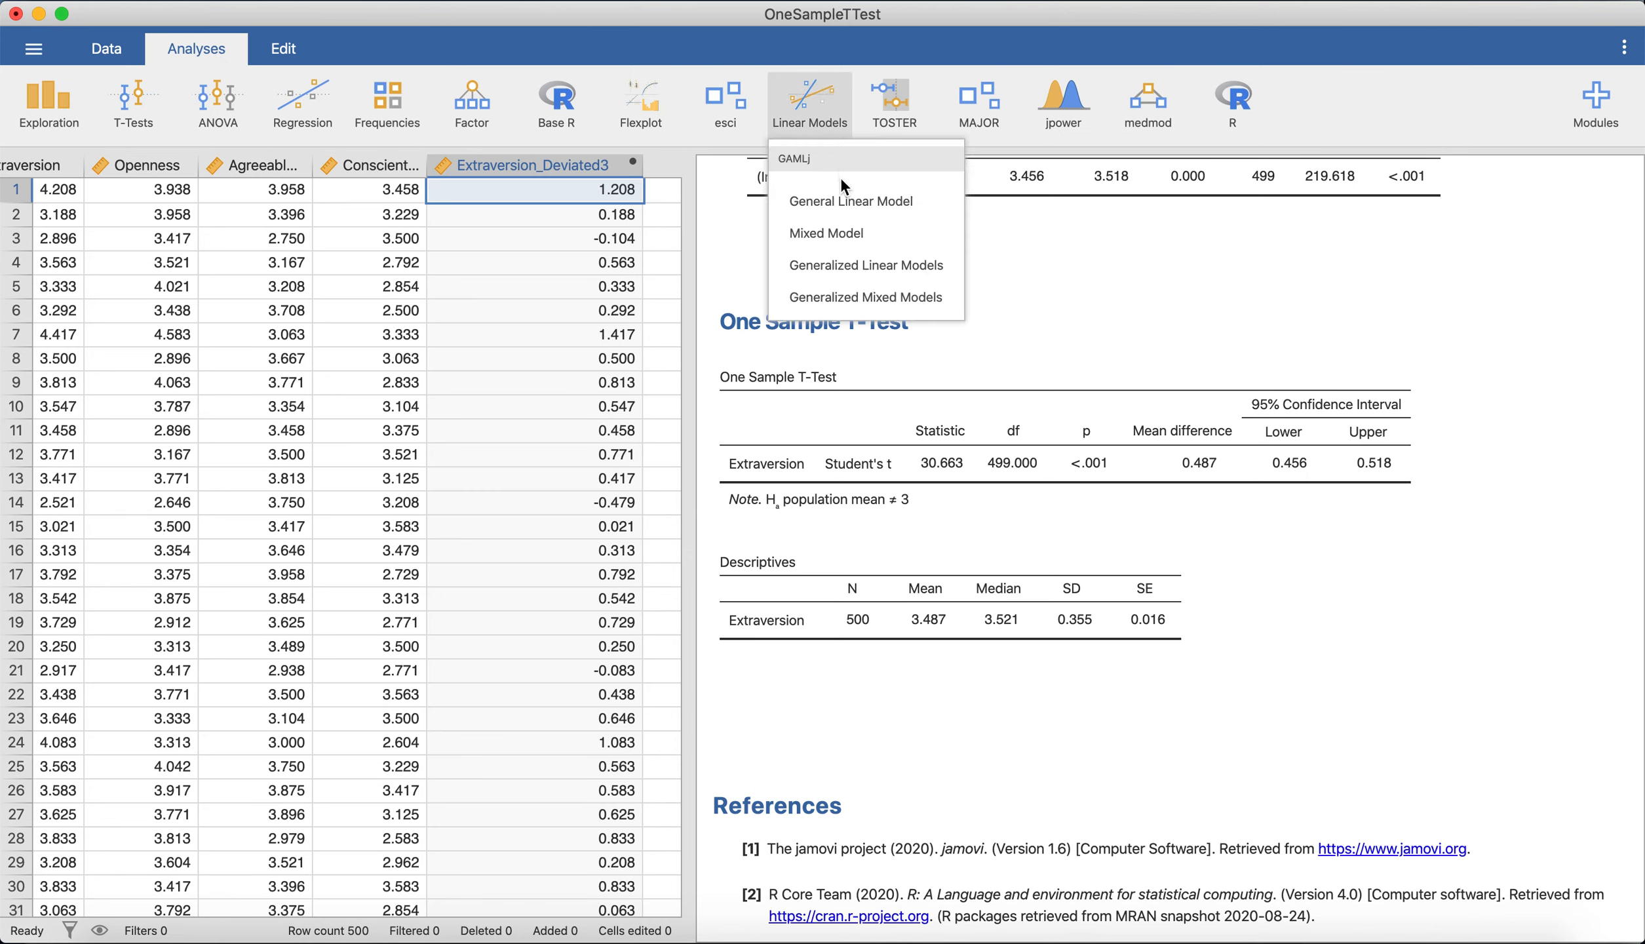
left_click(911, 198)
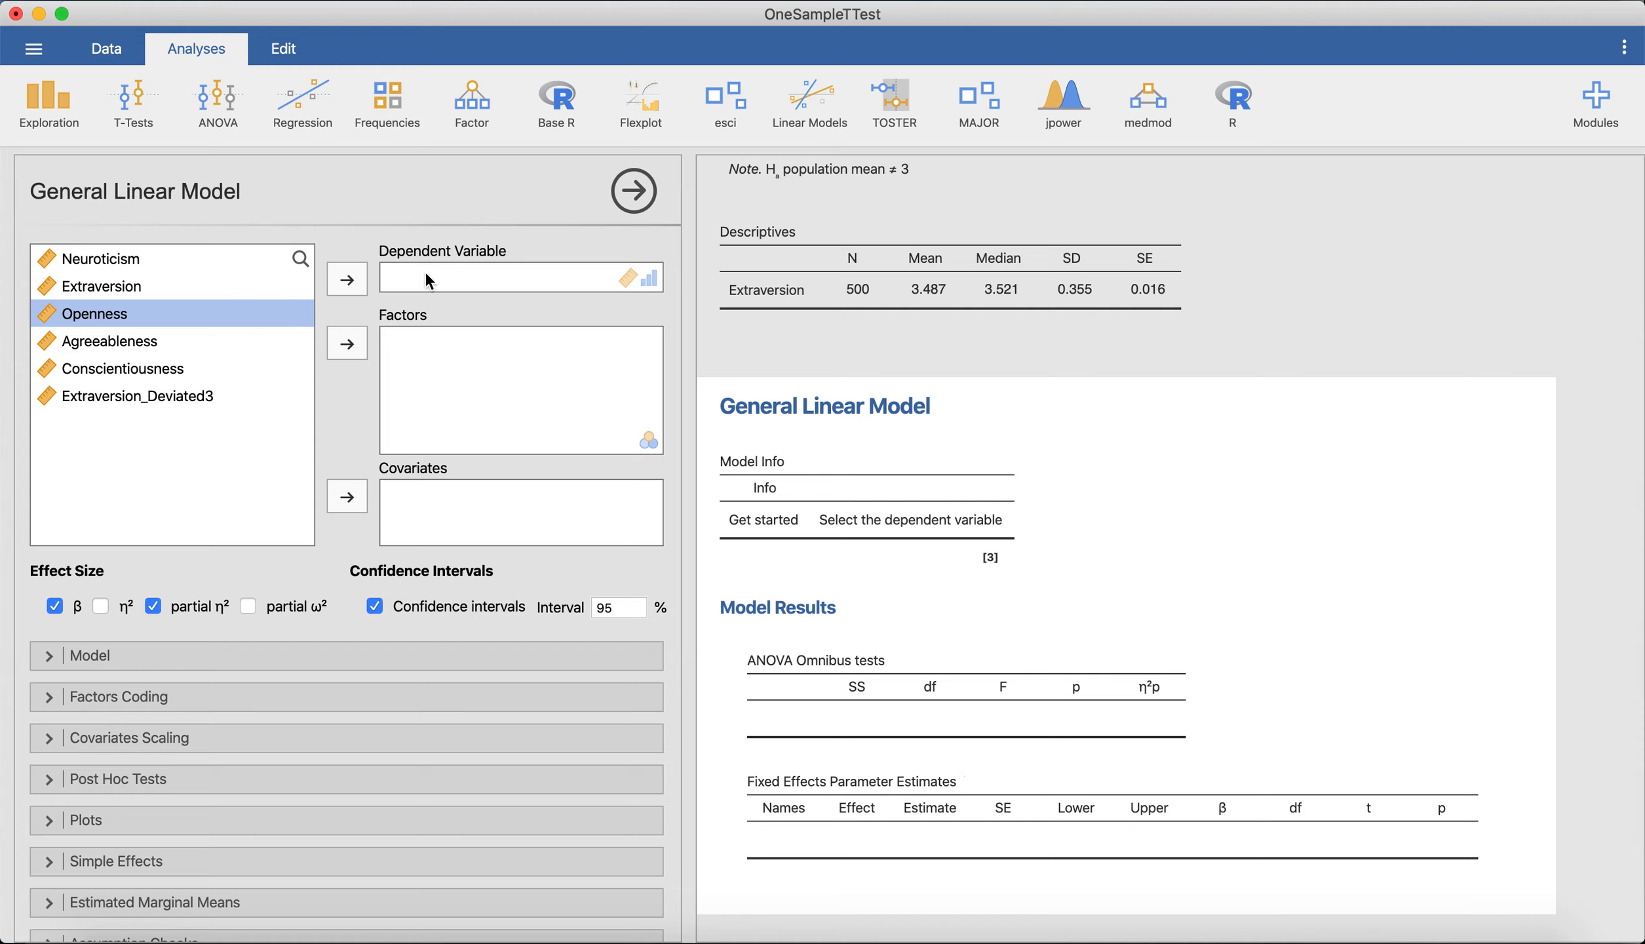
left_click(165, 401)
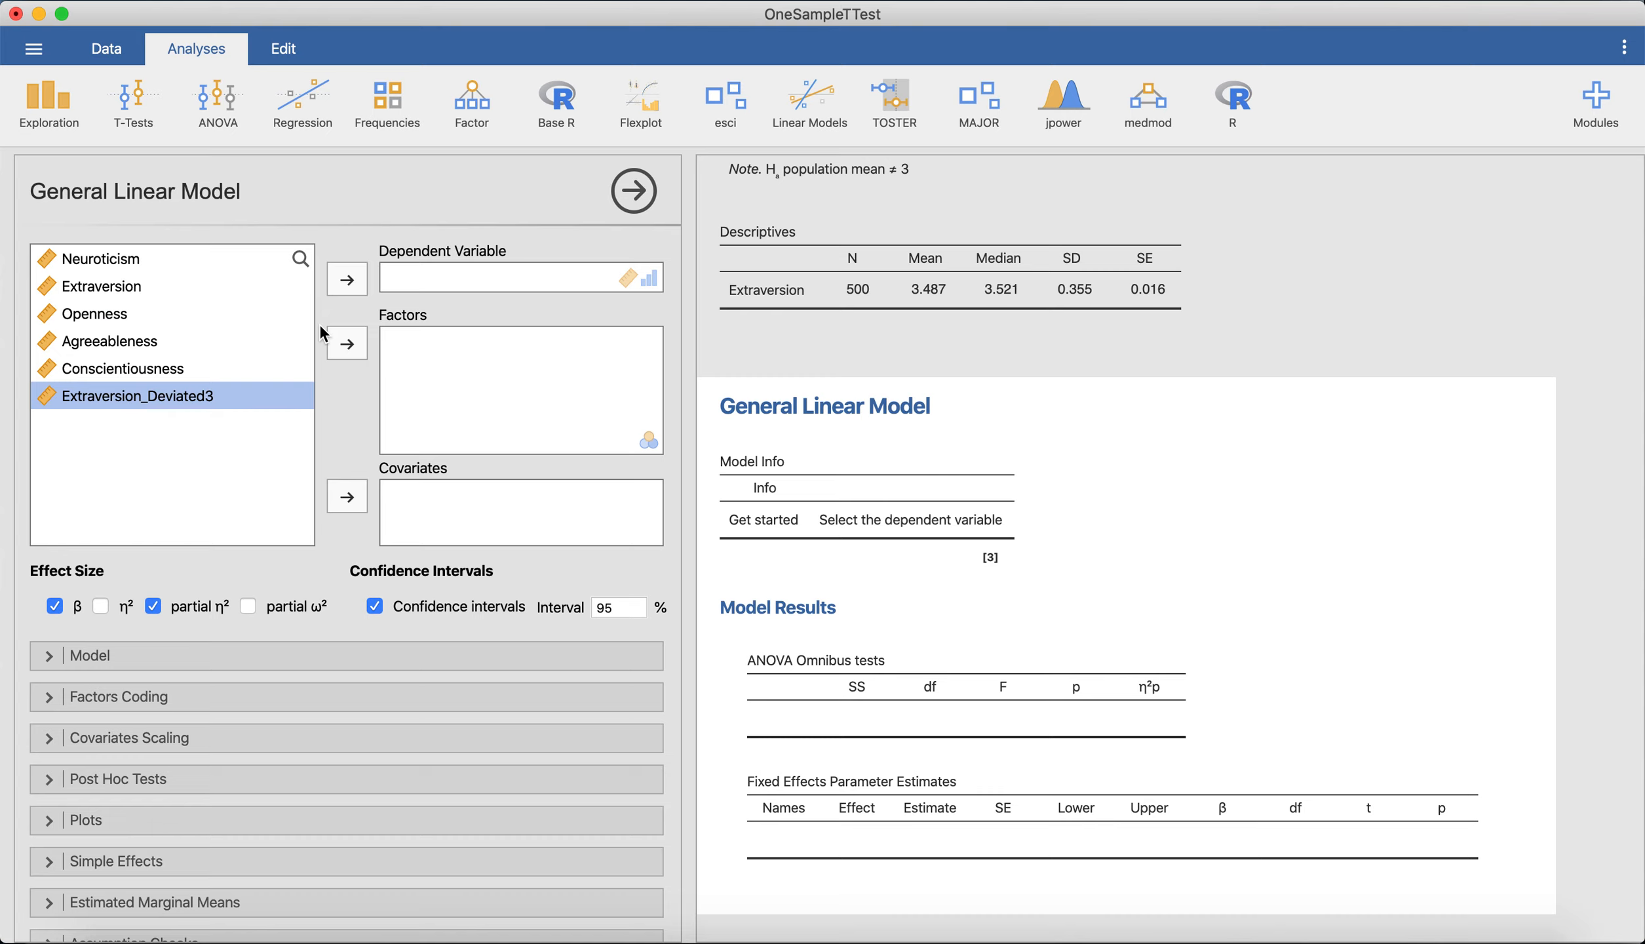
left_click(349, 287)
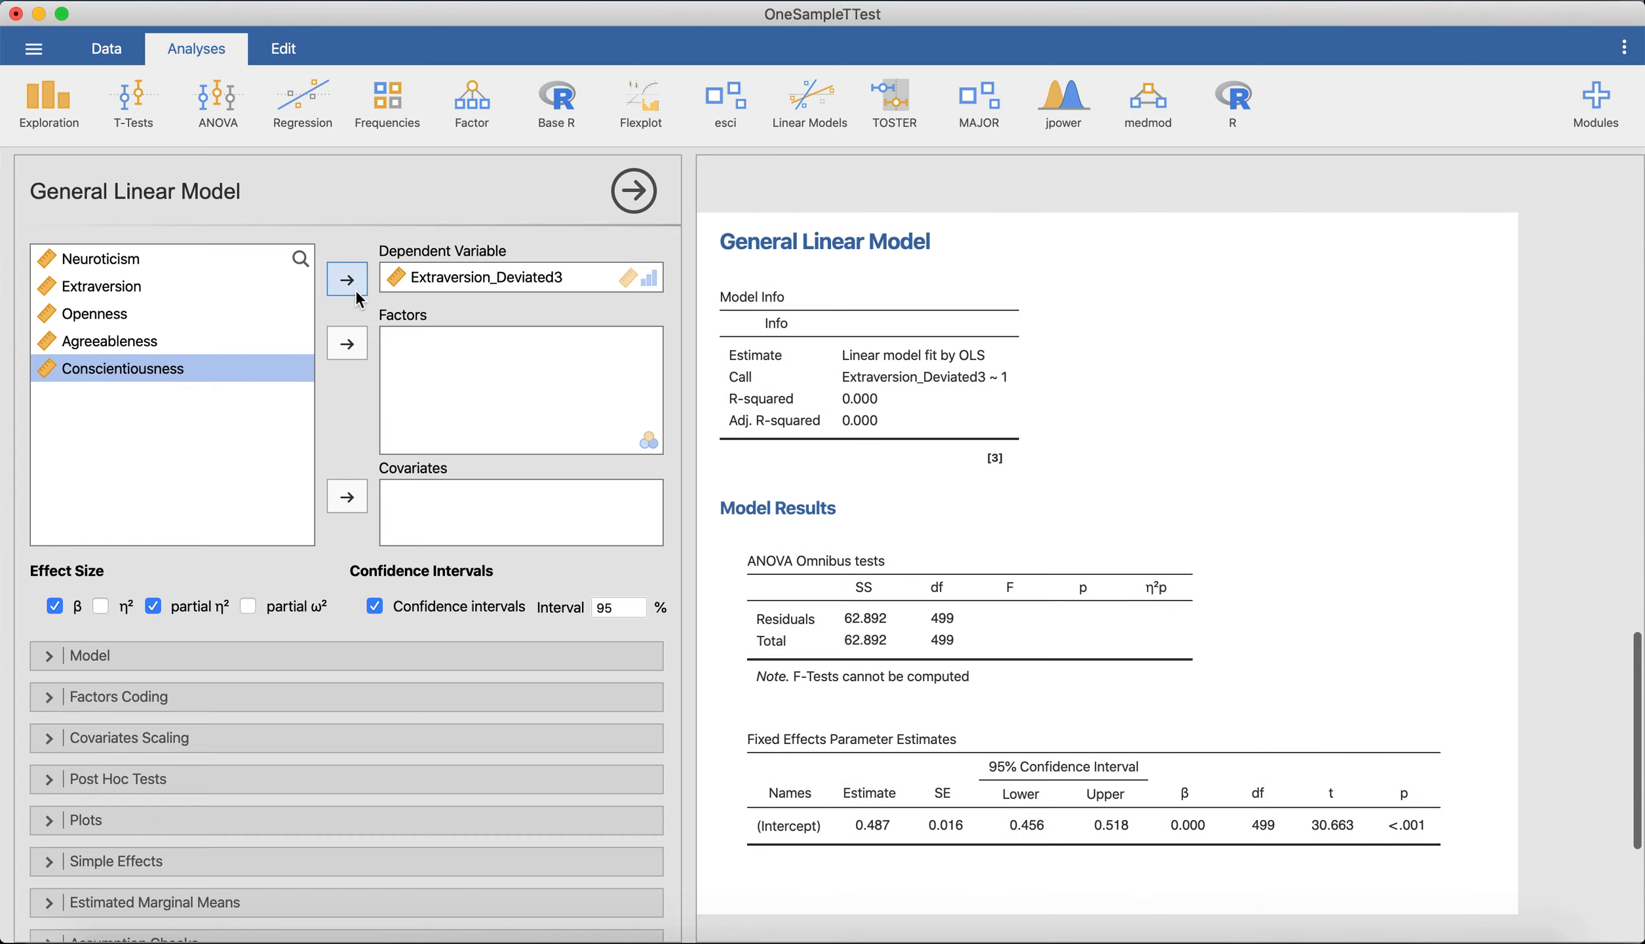
scroll(208, 622, "down", 5)
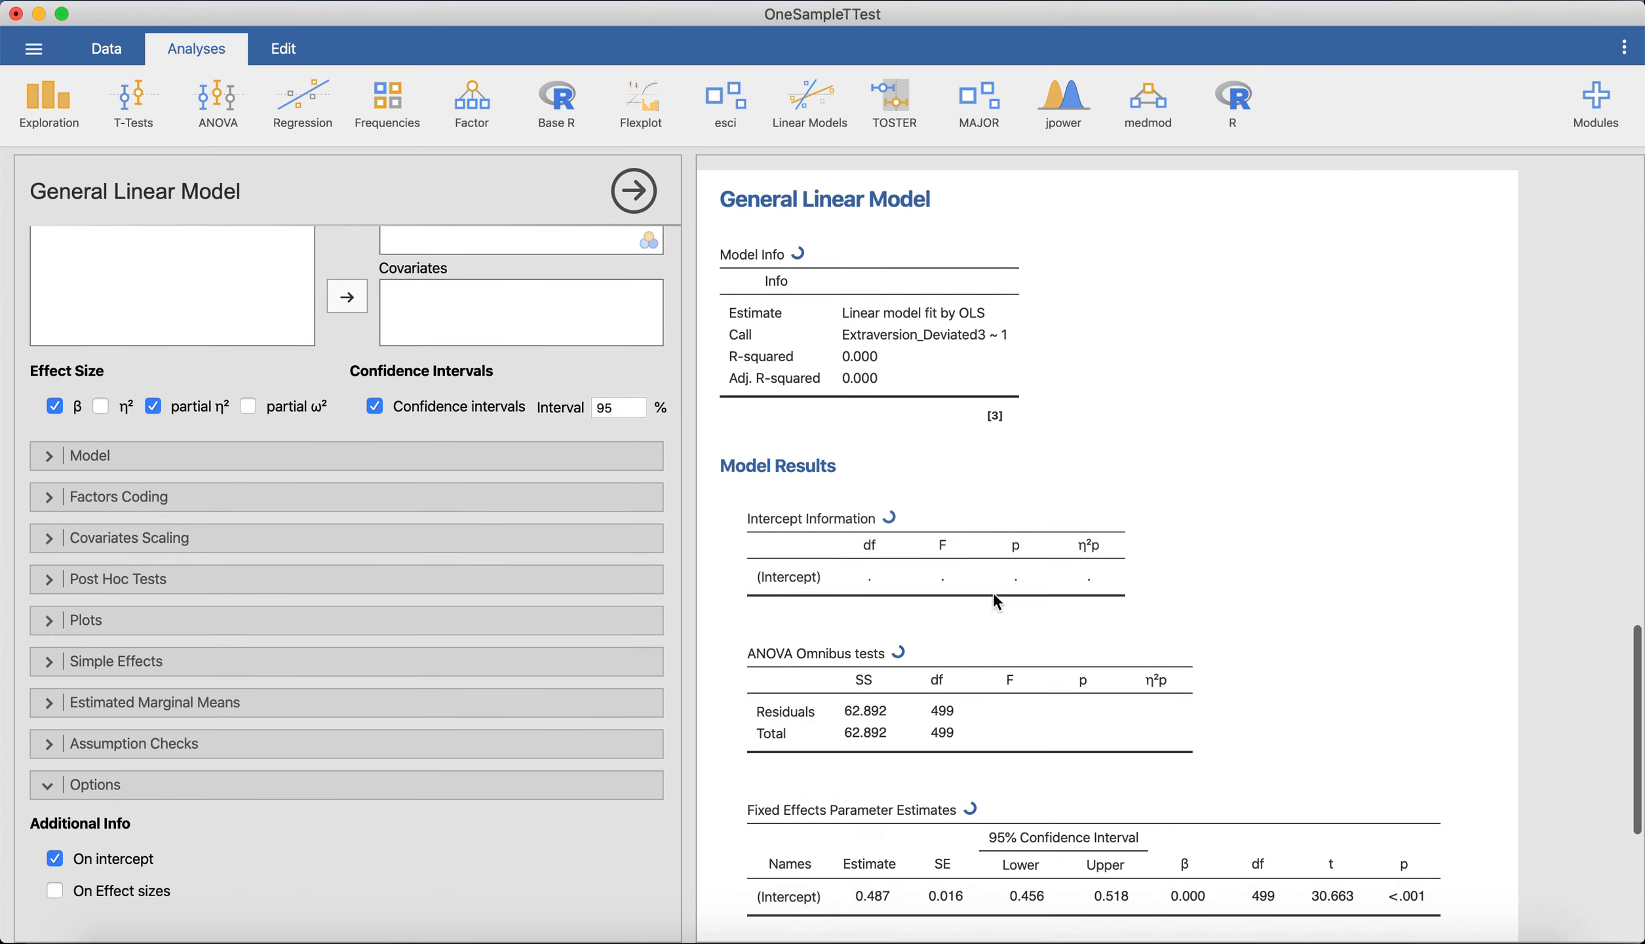
Compare the new model's intercept estimate, confidence interval, t and p with the results of the One Sample T-Test against 3.
scroll(1284, 530, "down", 2)
scroll(1284, 530, "down", 3)
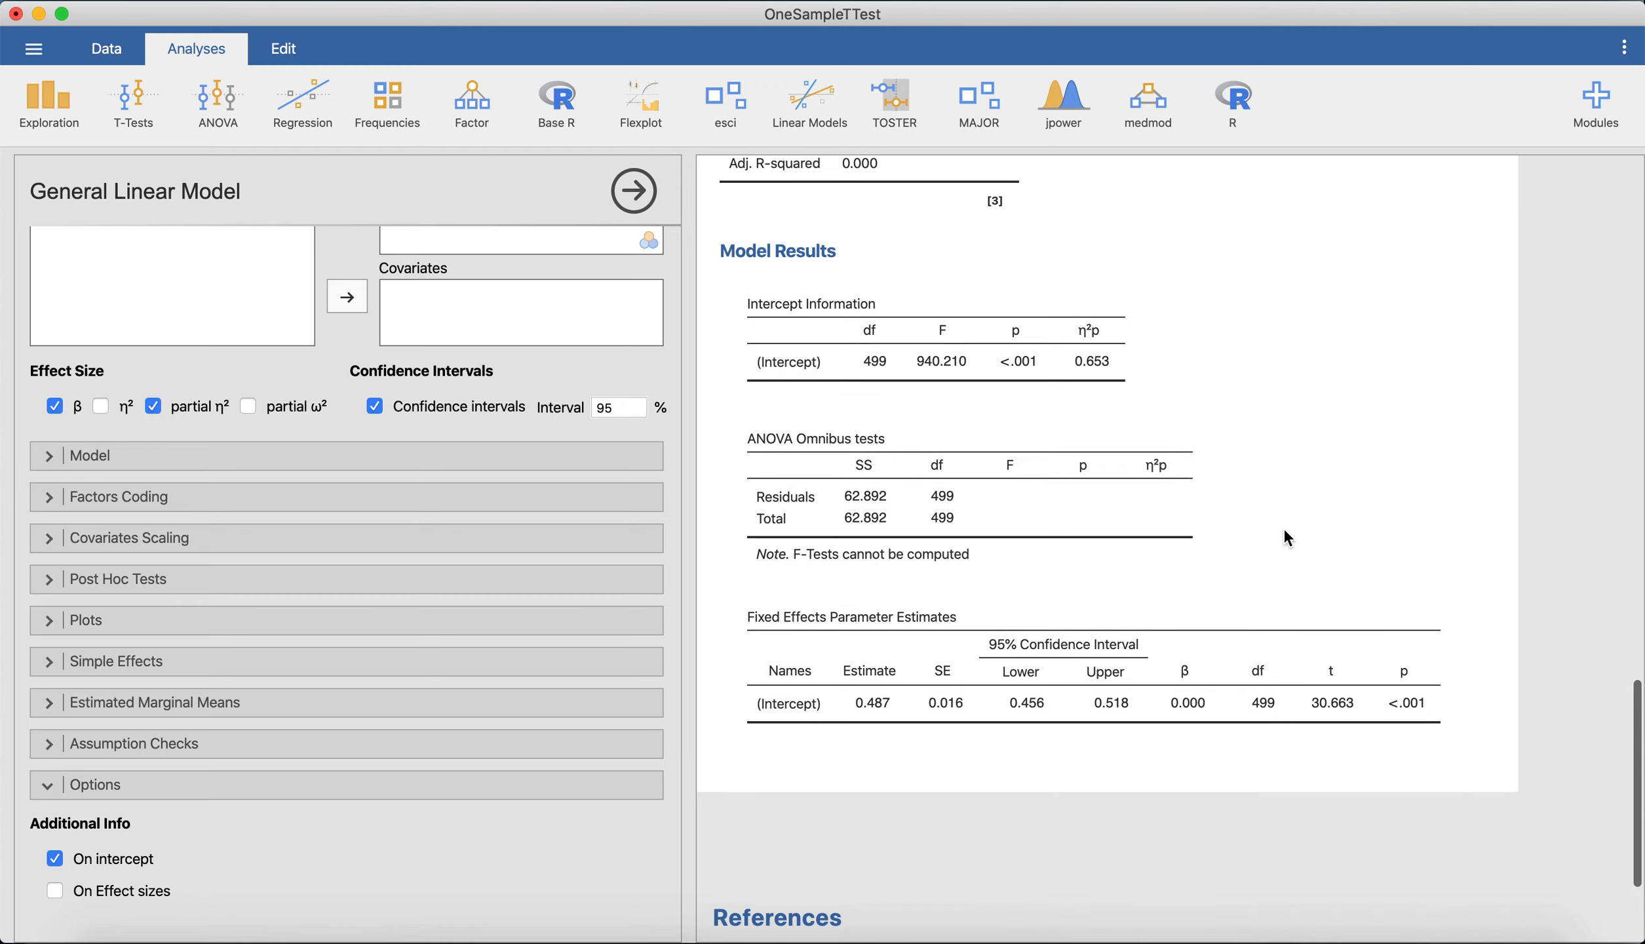
scroll(1284, 528, "up", 1)
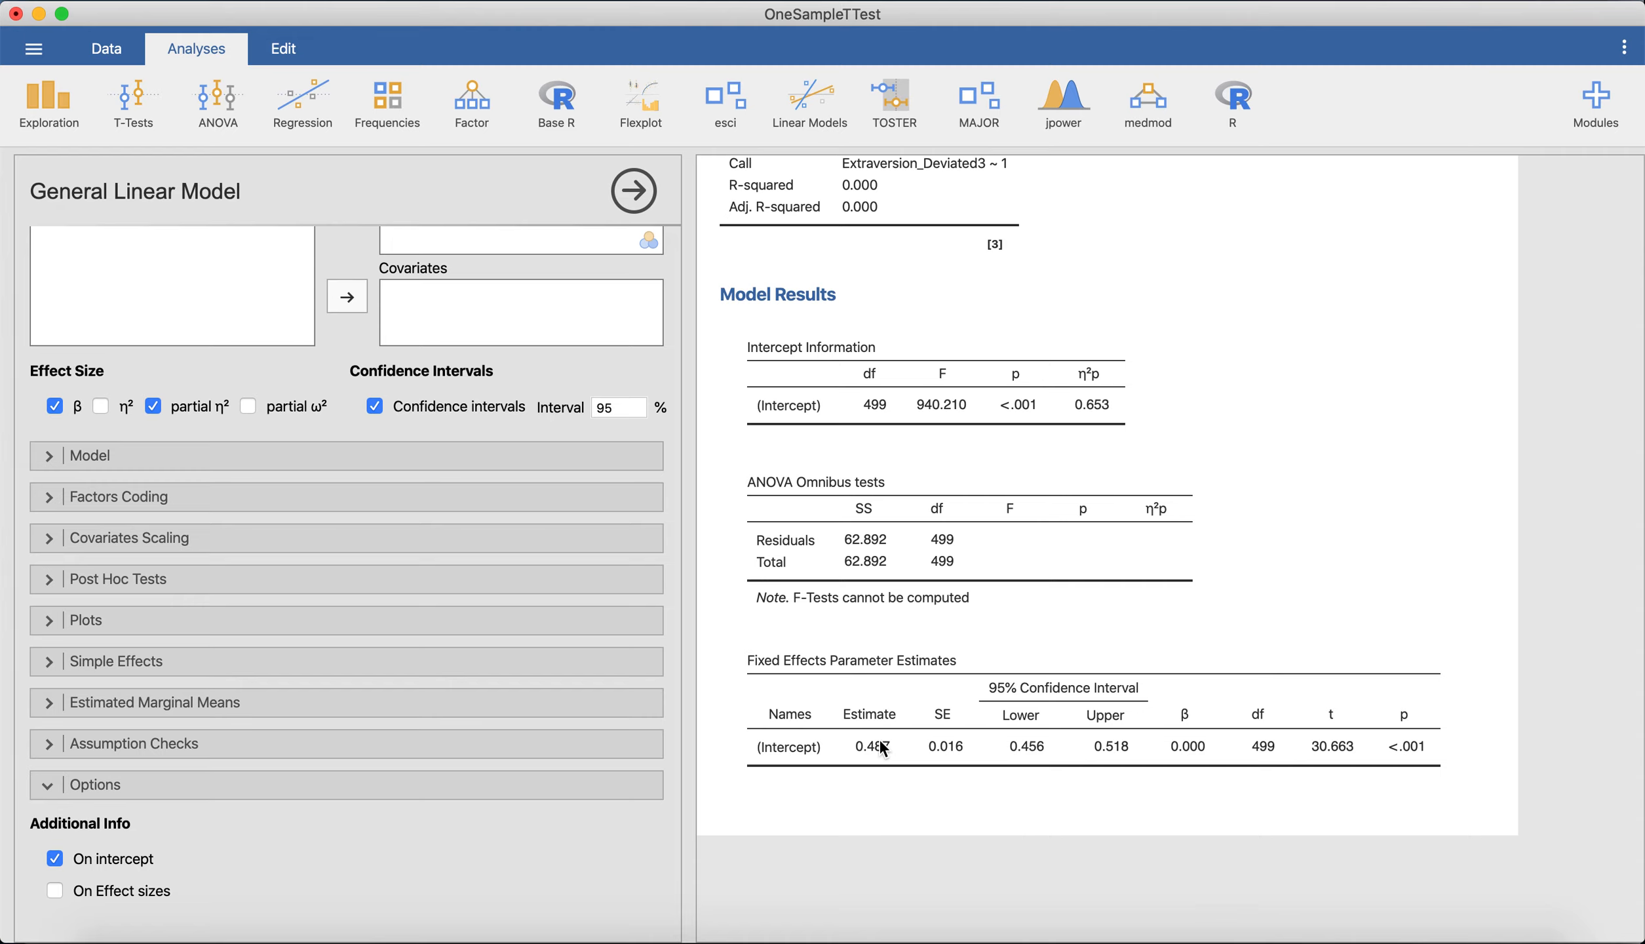
scroll(880, 741, "up", 10)
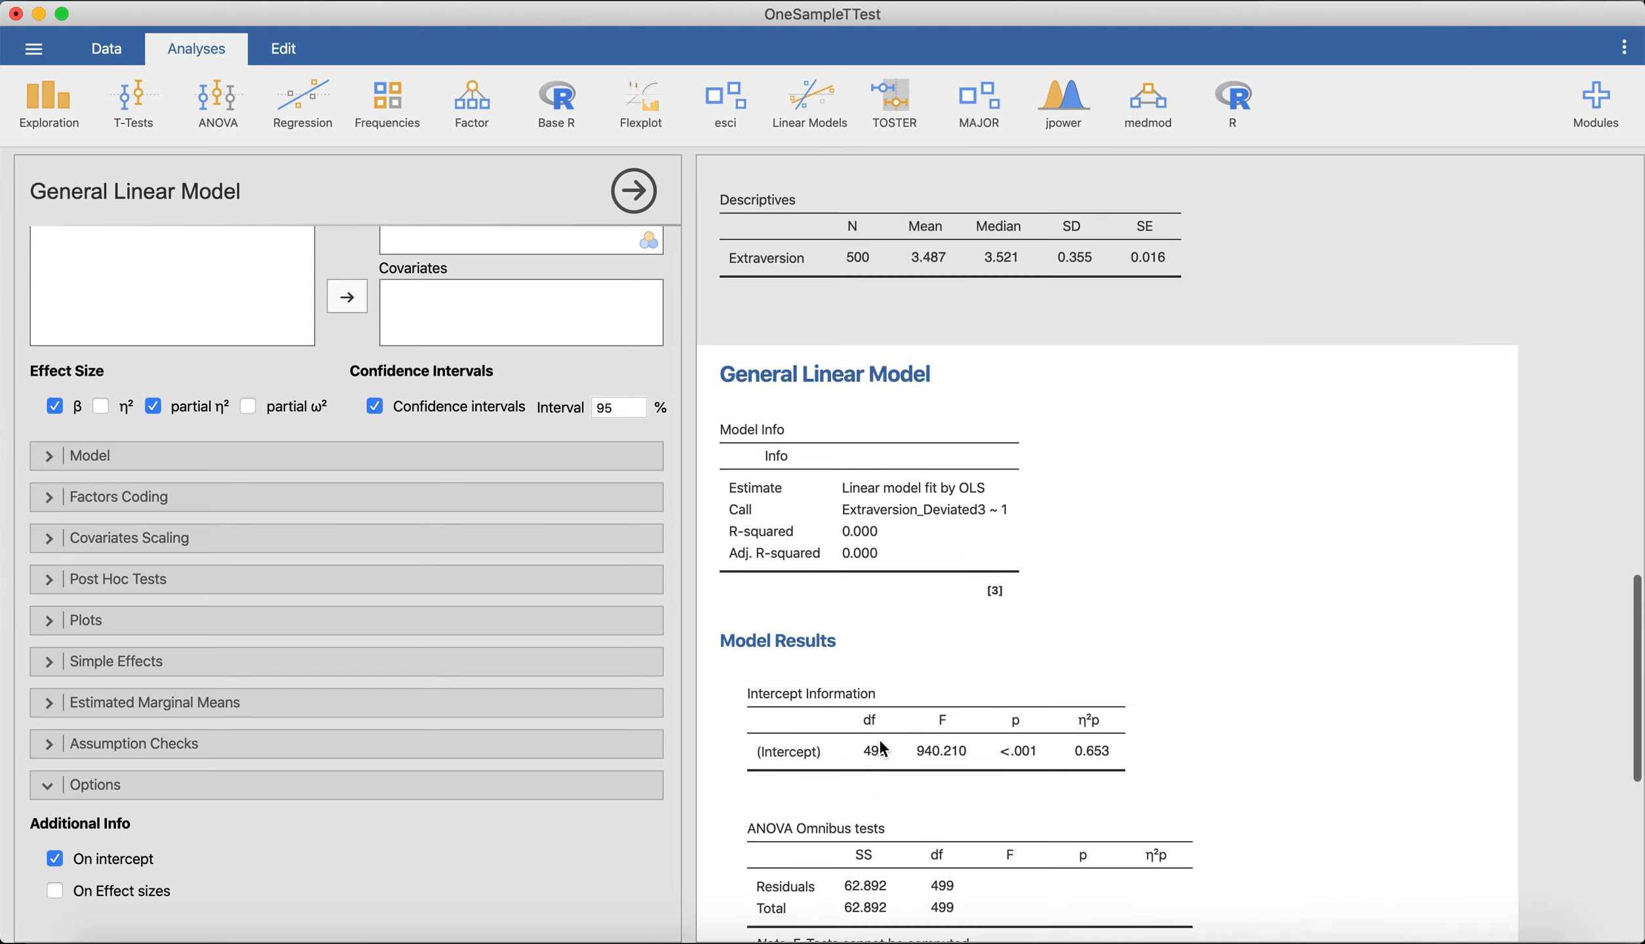
scroll(965, 641, "down", 10)
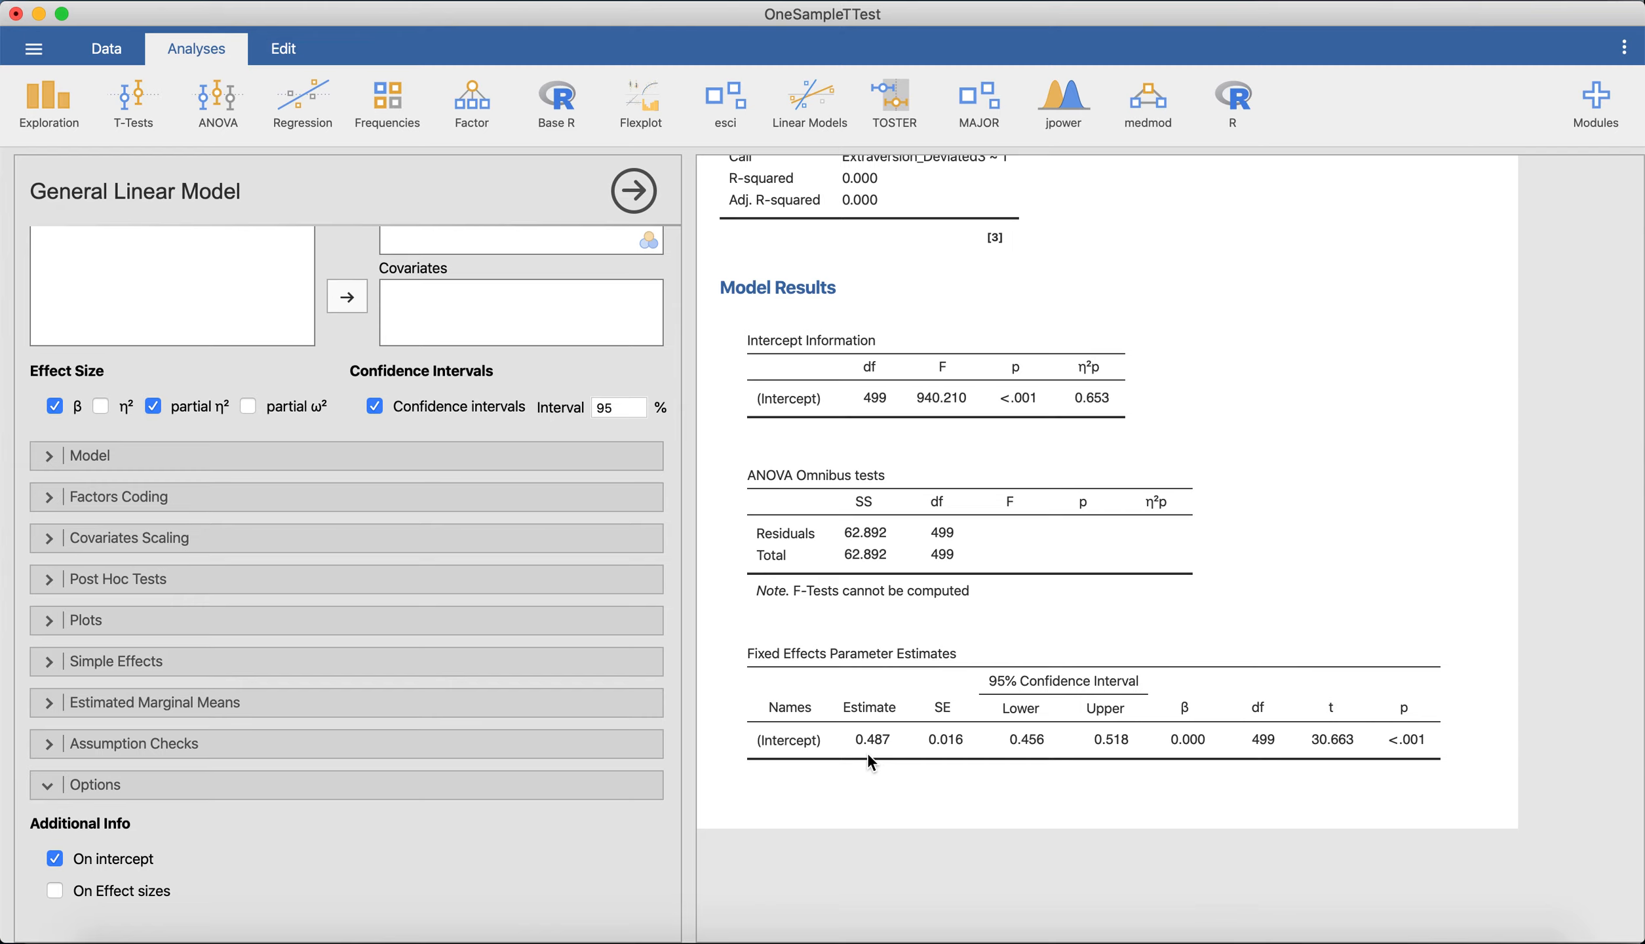
scroll(868, 754, "up", 10)
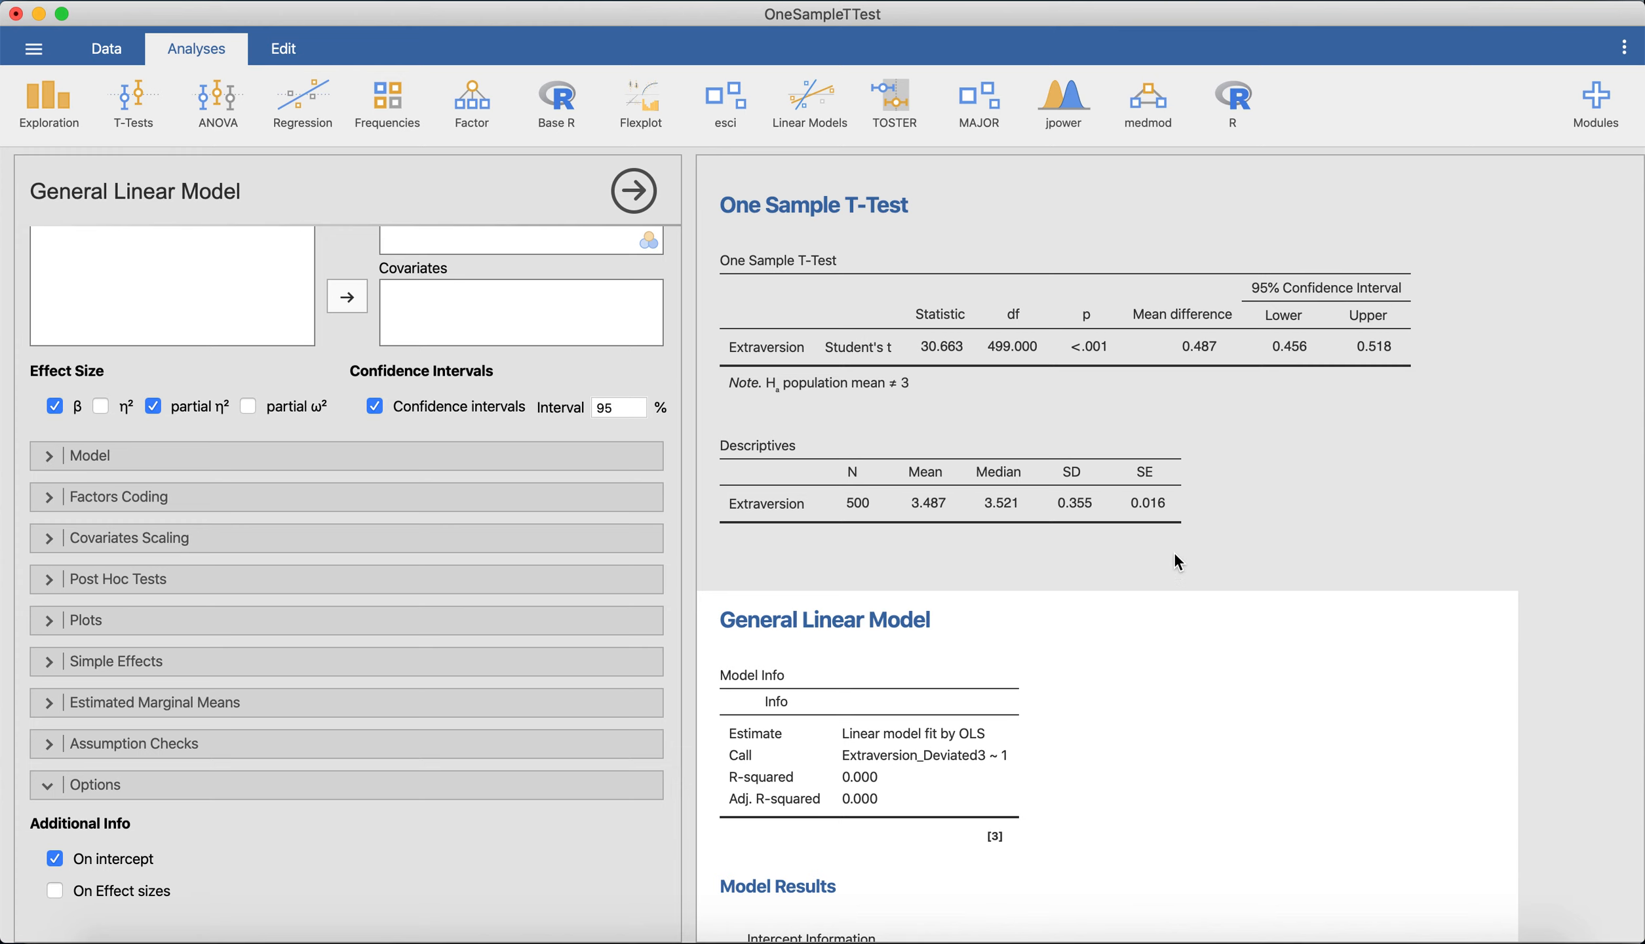
scroll(1174, 555, "down", 12)
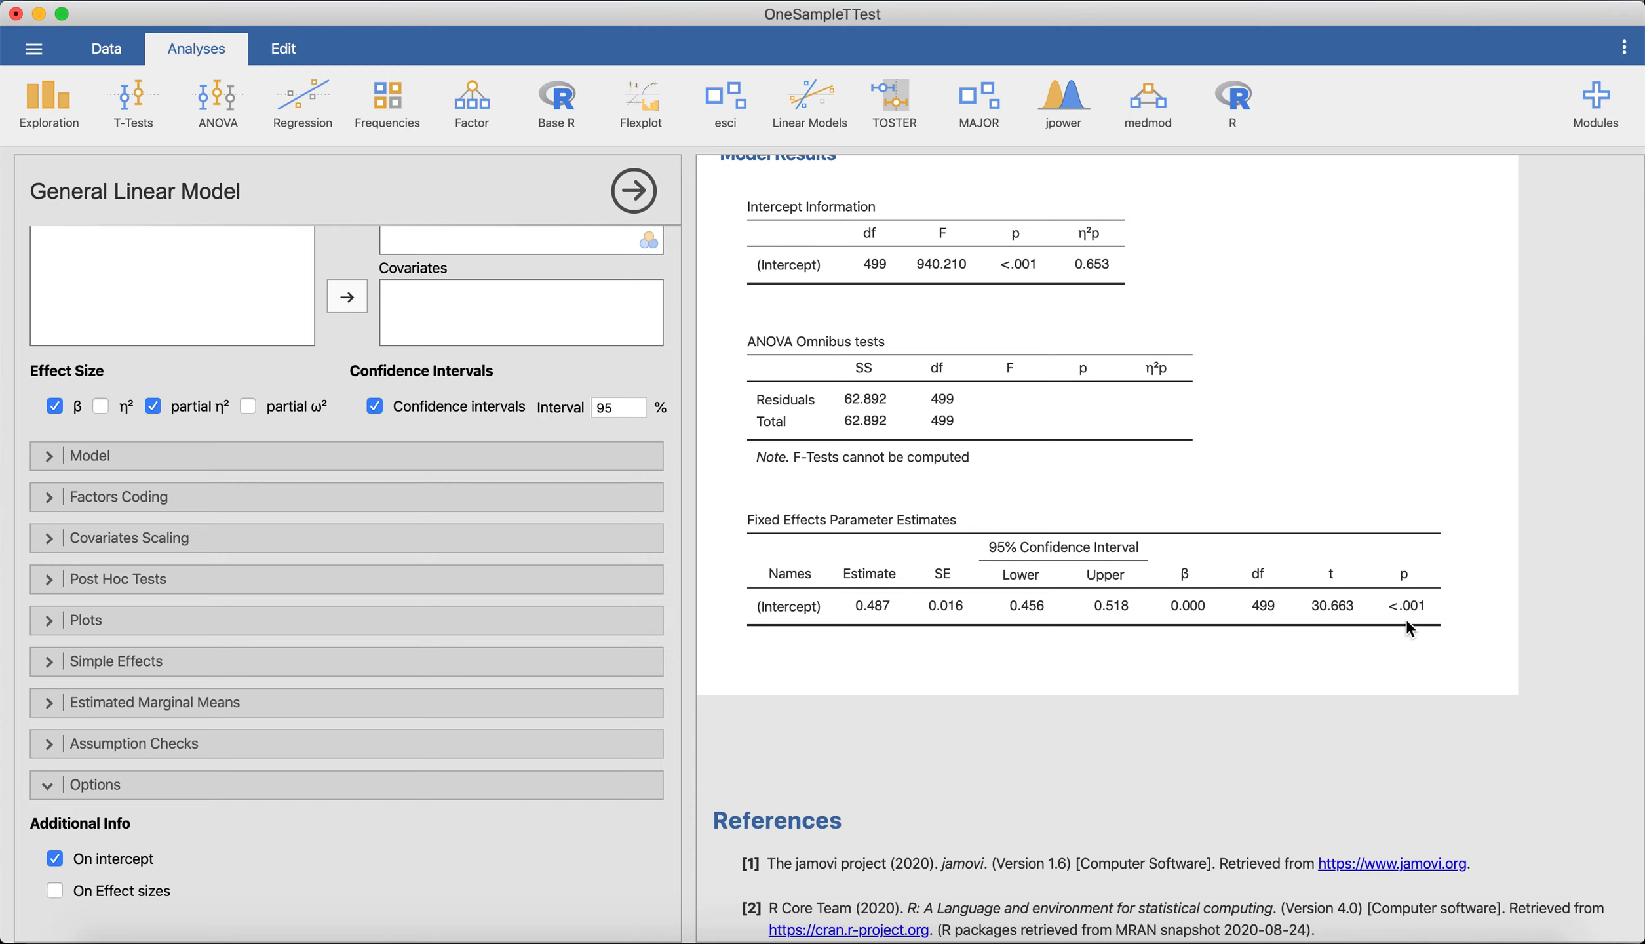
scroll(1421, 606, "up", 2)
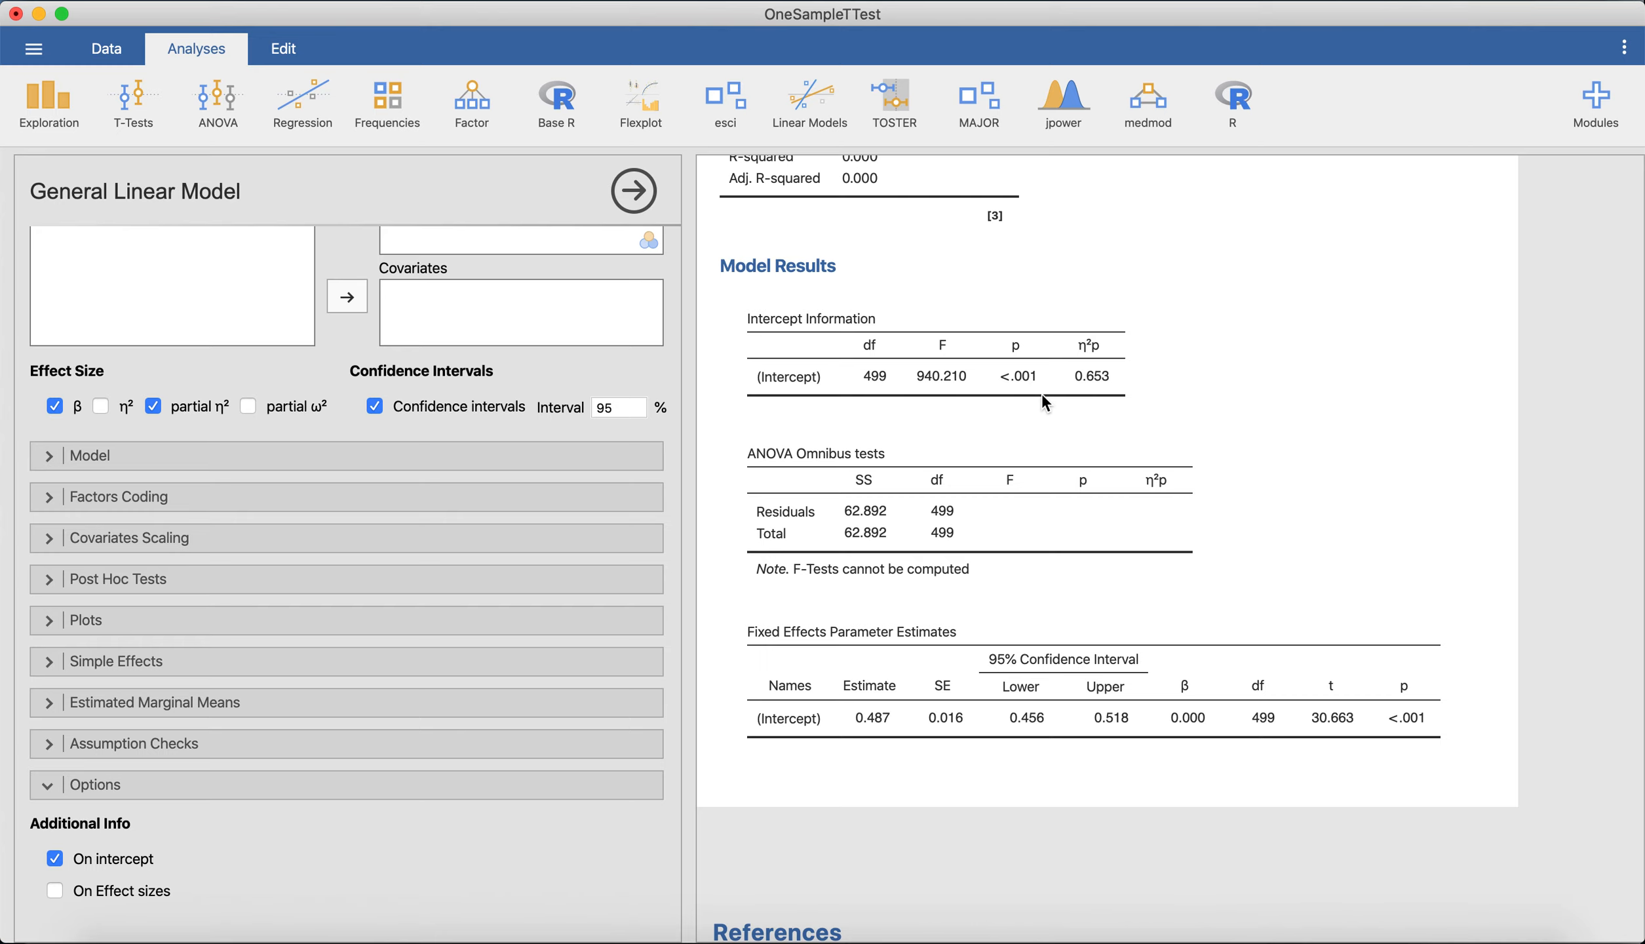
scroll(1049, 551, "up", 3)
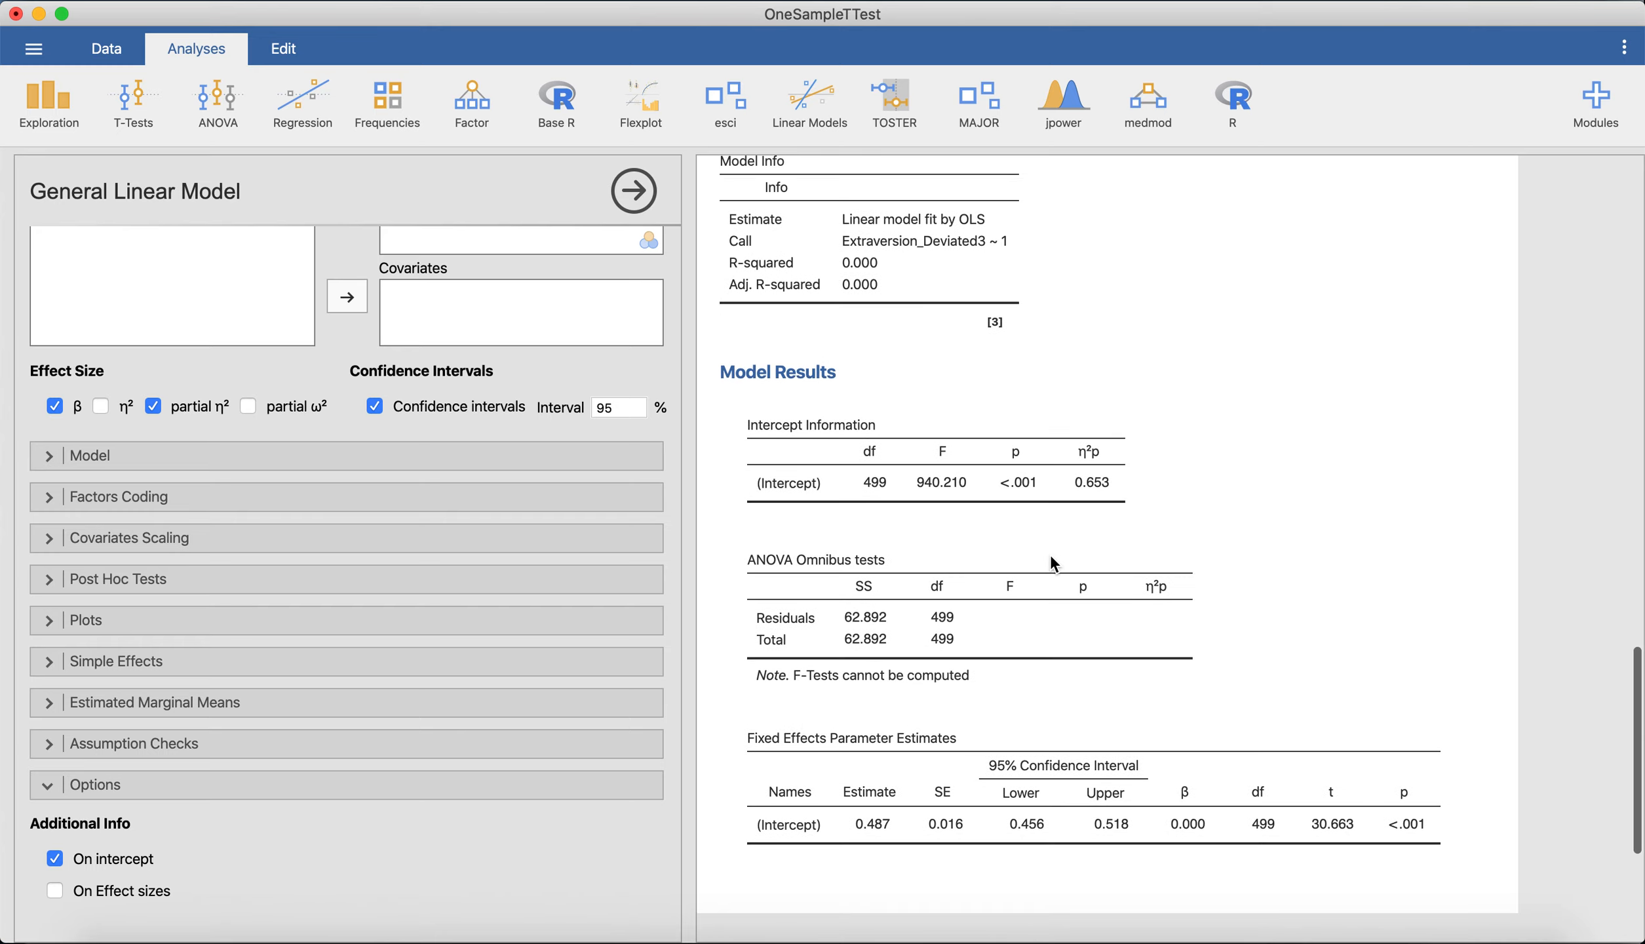